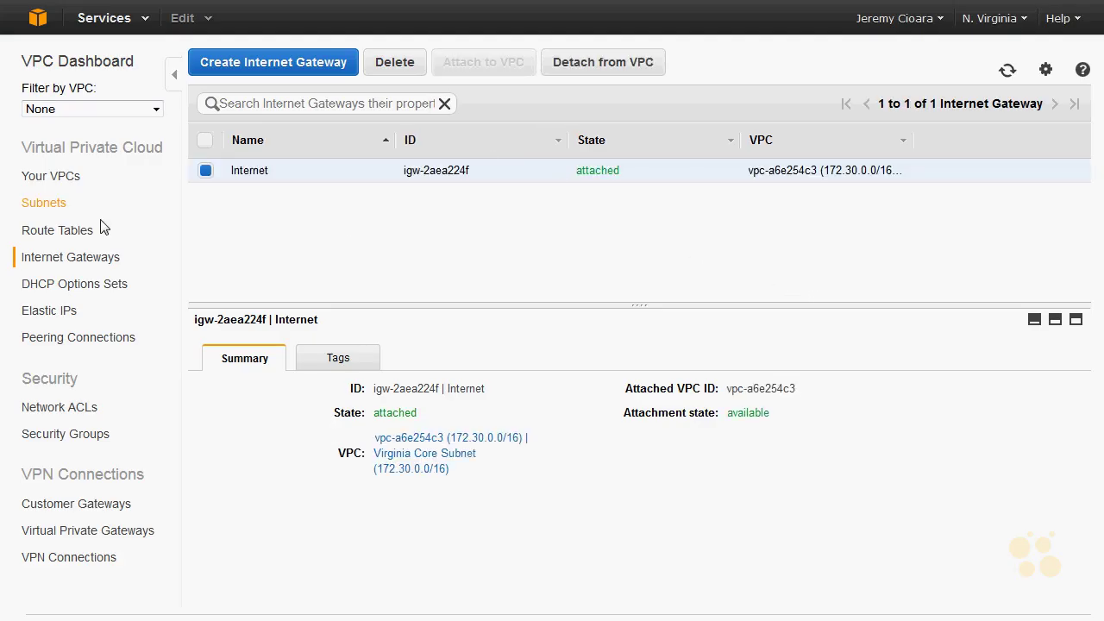
Step: Examine the route table entries of Subnet1 (172.30.1.0/24) and Subnet2 (172.30.2.0/24) in the VPC subnets list
{"action": "left_click", "coordinate": [70, 210]}
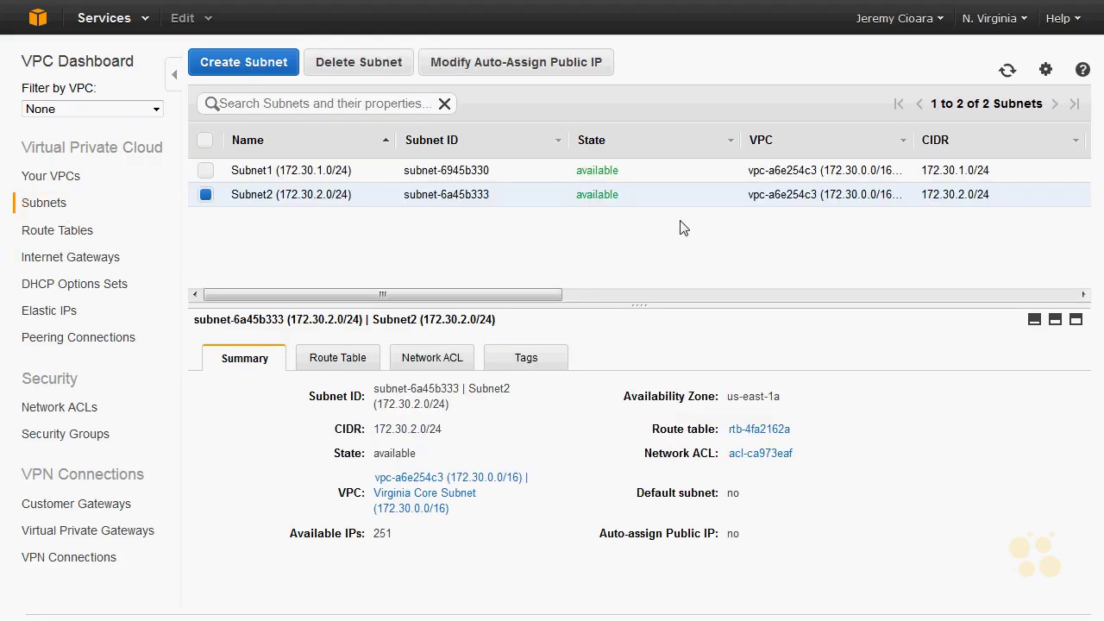
{"action": "left_click", "coordinate": [954, 178]}
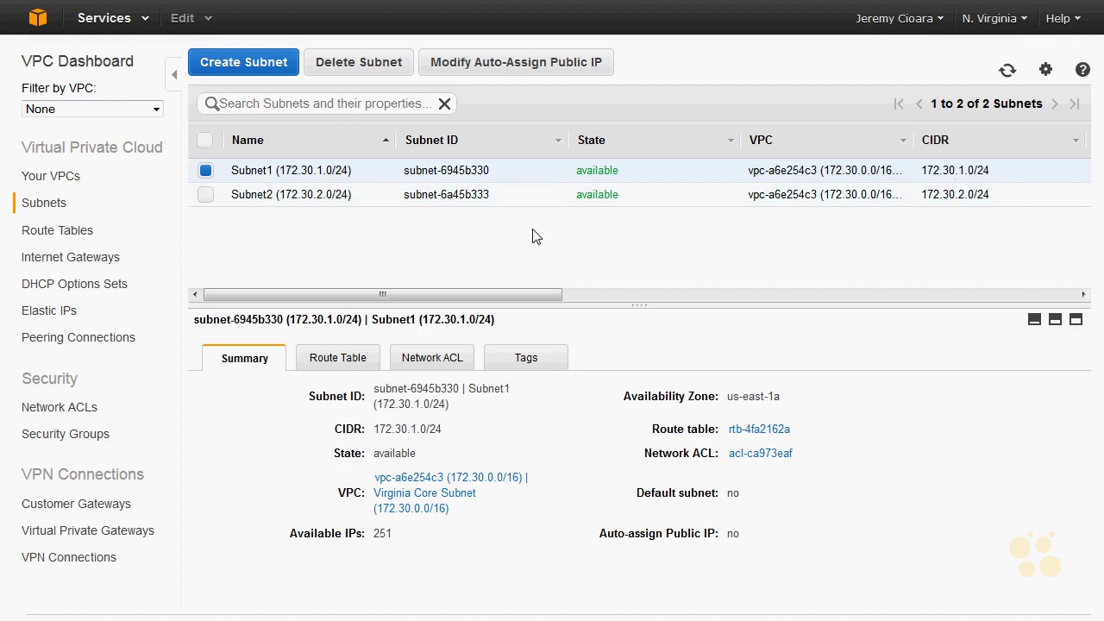
{"action": "left_click", "coordinate": [883, 198]}
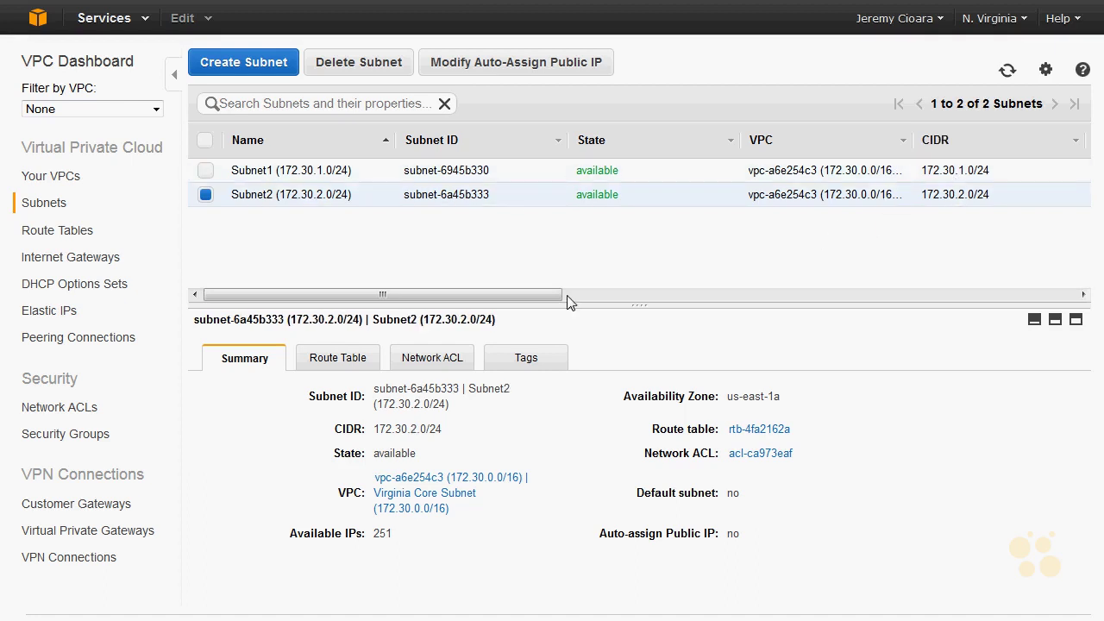
{"action": "left_click", "coordinate": [359, 358]}
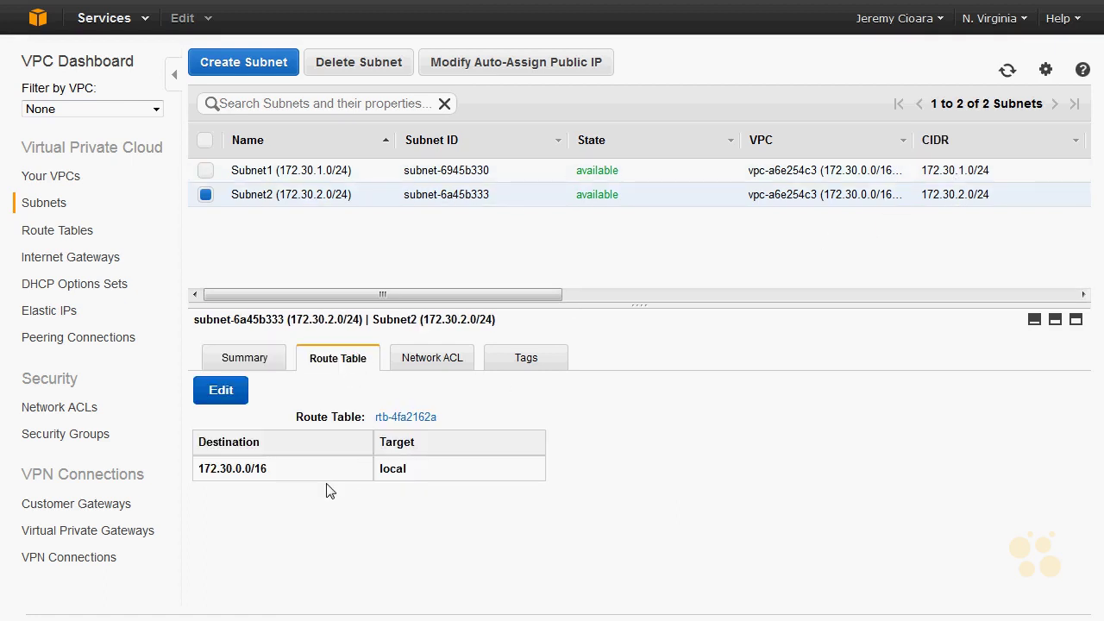
{"action": "left_click_drag", "start_coordinate": [266, 472], "coordinate": [199, 473]}
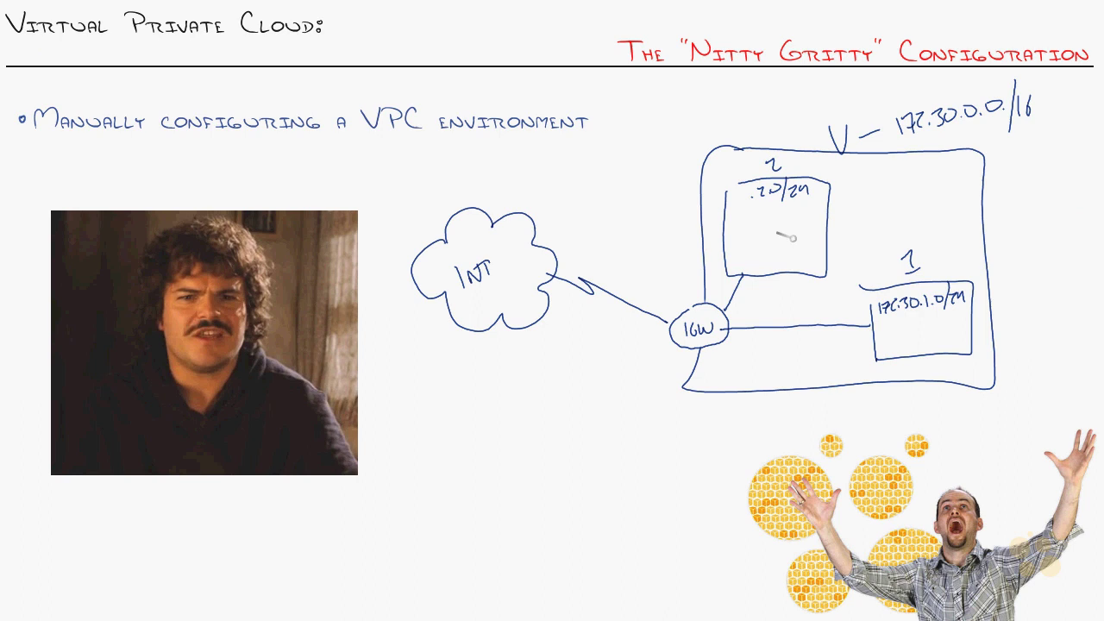
{"action": "mouse_move", "coordinate": [791, 239]}
{"action": "left_mouse_down"}
{"action": "mouse_move", "coordinate": [783, 276]}
{"action": "mouse_move", "coordinate": [862, 309]}
{"action": "mouse_move", "coordinate": [835, 345]}
{"action": "mouse_move", "coordinate": [758, 264]}
{"action": "left_mouse_up"}
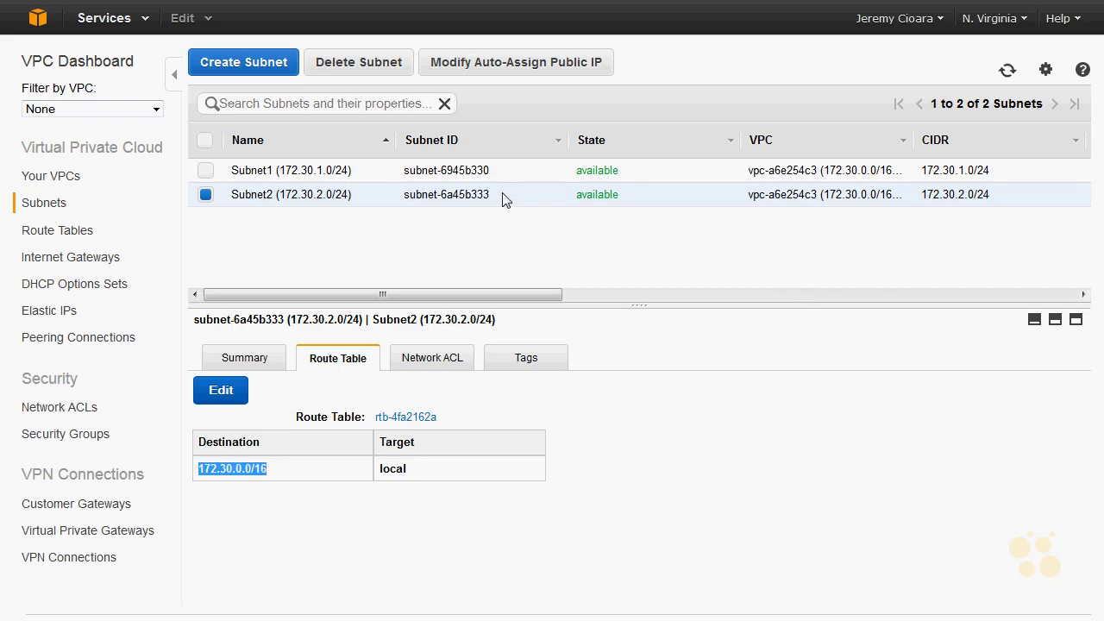
{"action": "left_click", "coordinate": [604, 170]}
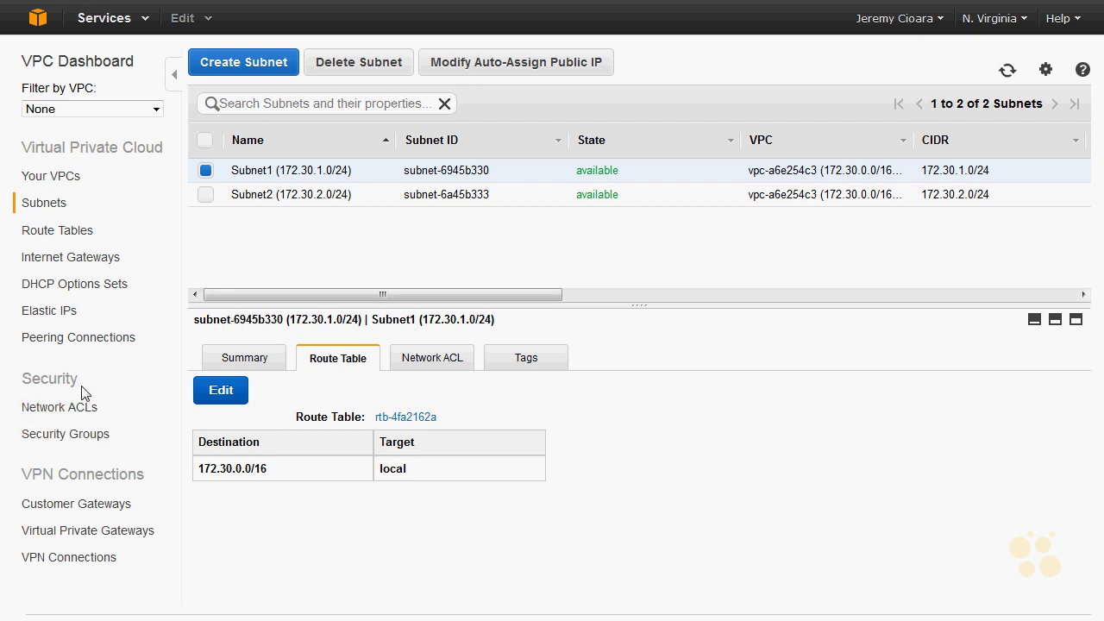
{"action": "left_click", "coordinate": [340, 195]}
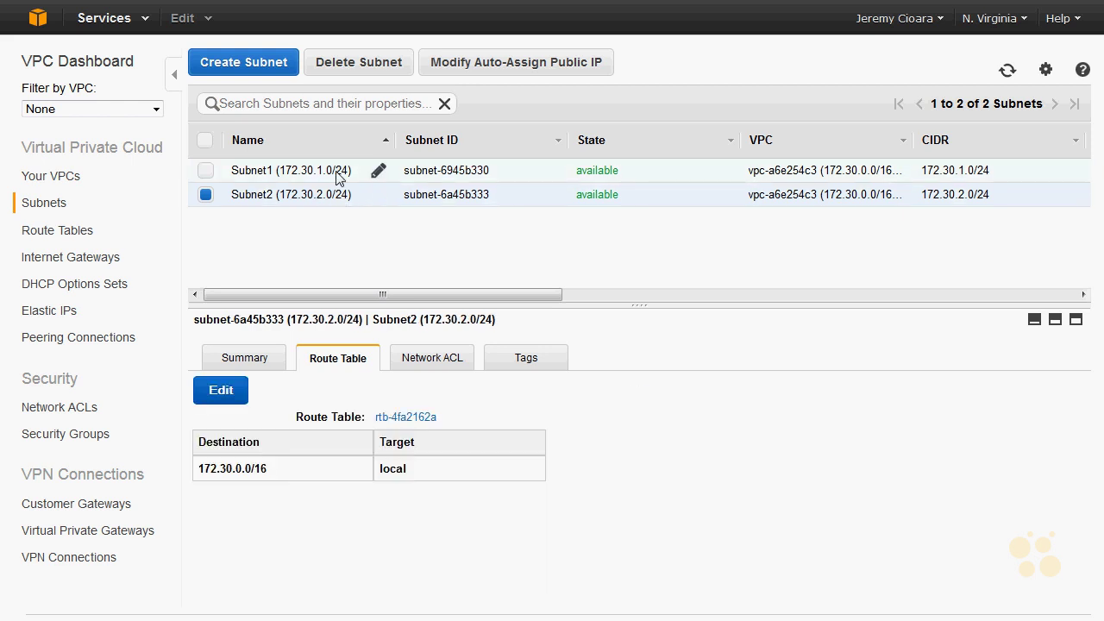
{"action": "left_click", "coordinate": [338, 170]}
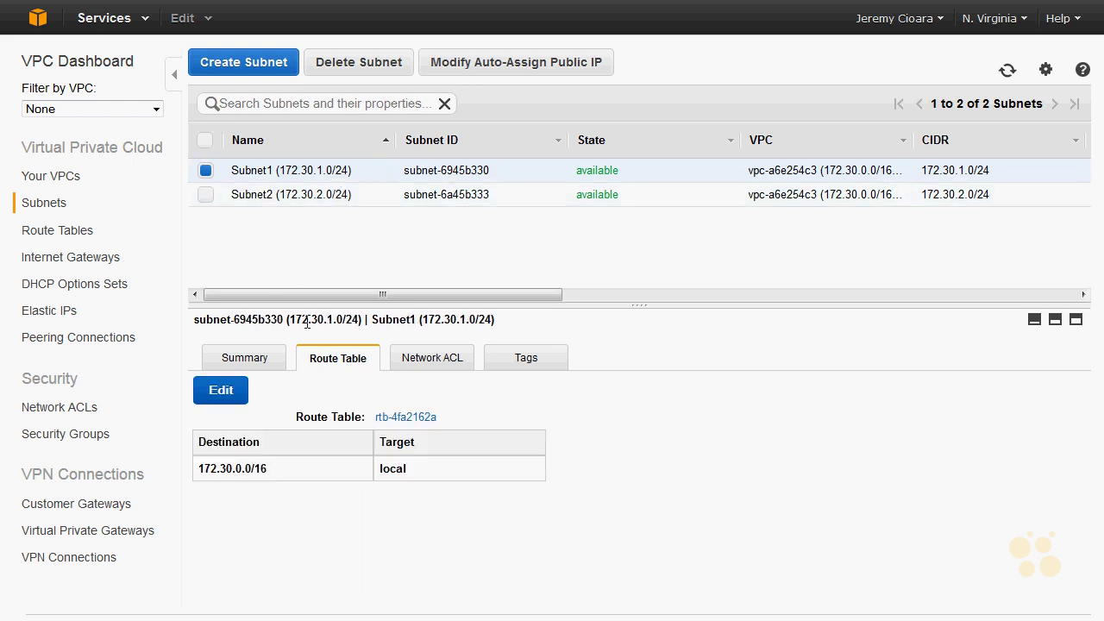
{"action": "left_click", "coordinate": [226, 399]}
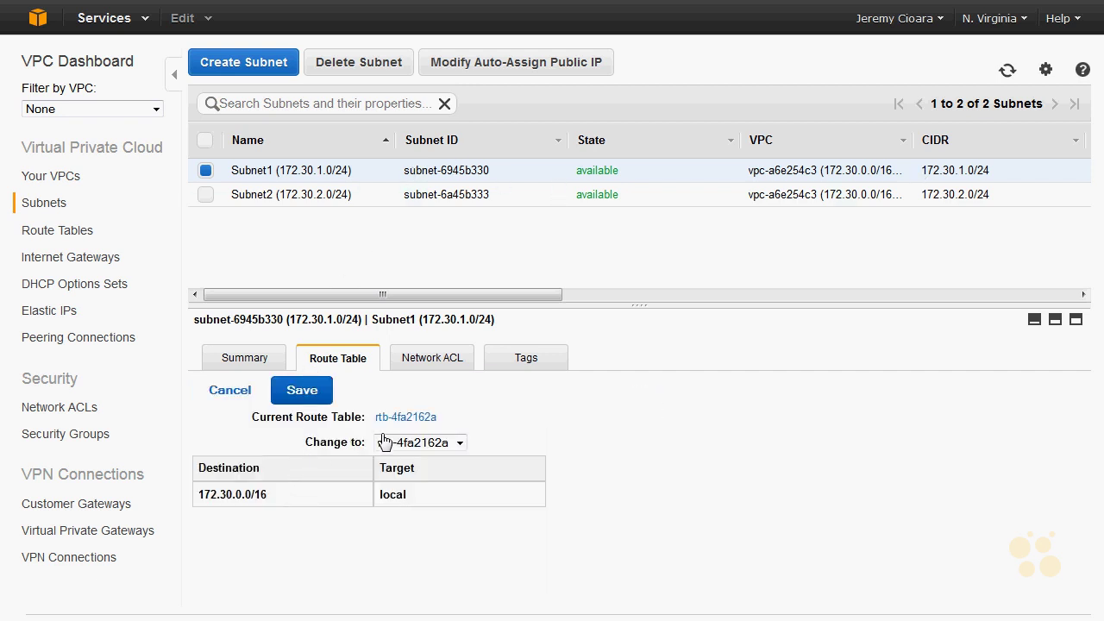
{"action": "left_click", "coordinate": [438, 442]}
{"action": "left_click", "coordinate": [418, 459]}
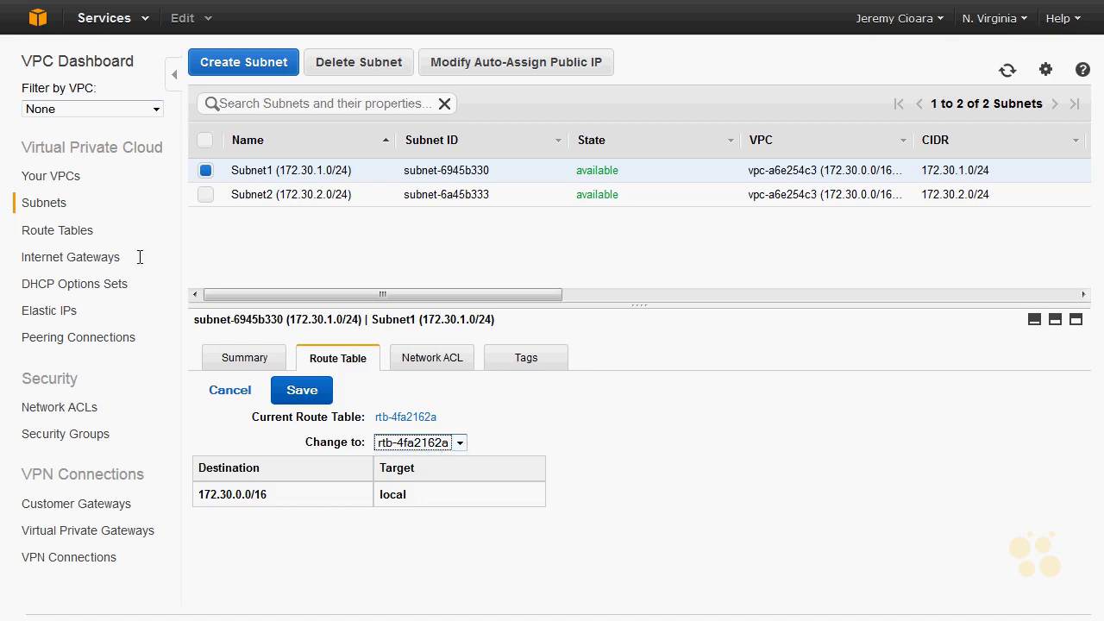
Step: Edit the routes of the VPC's main route table and add a route with destination 0.0.0.0/0
{"action": "left_click", "coordinate": [73, 233]}
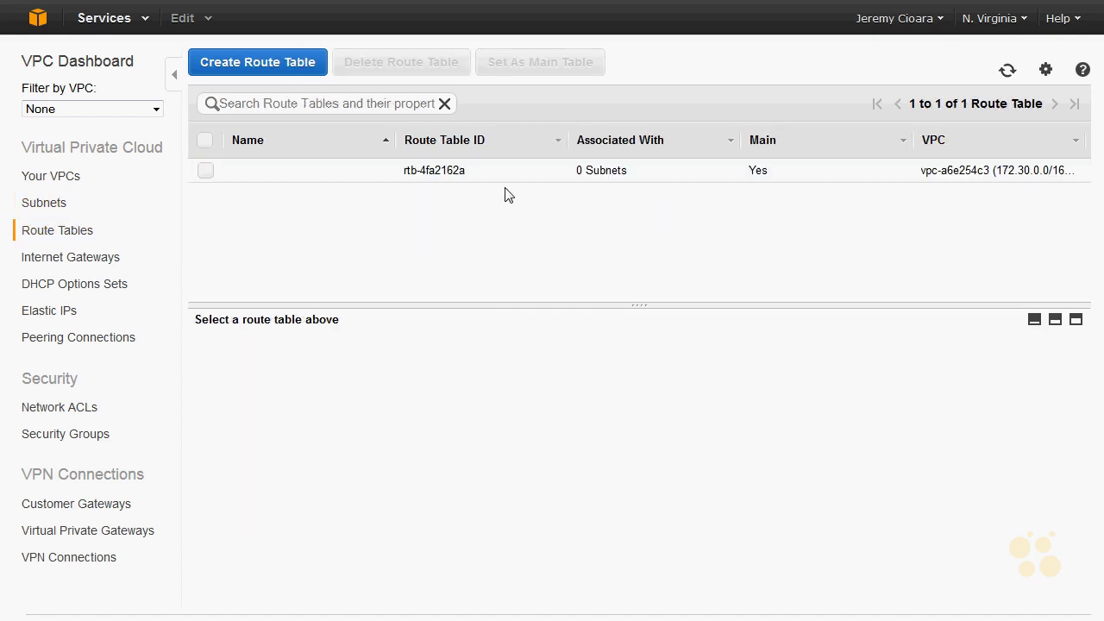
{"action": "left_click", "coordinate": [510, 172]}
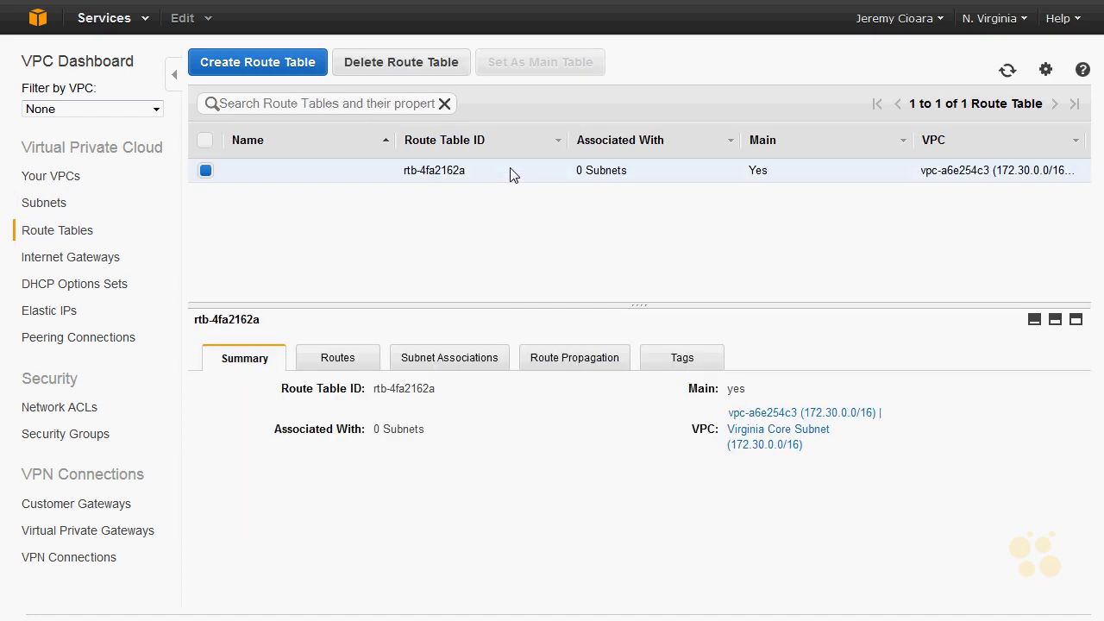
{"action": "left_click", "coordinate": [362, 365]}
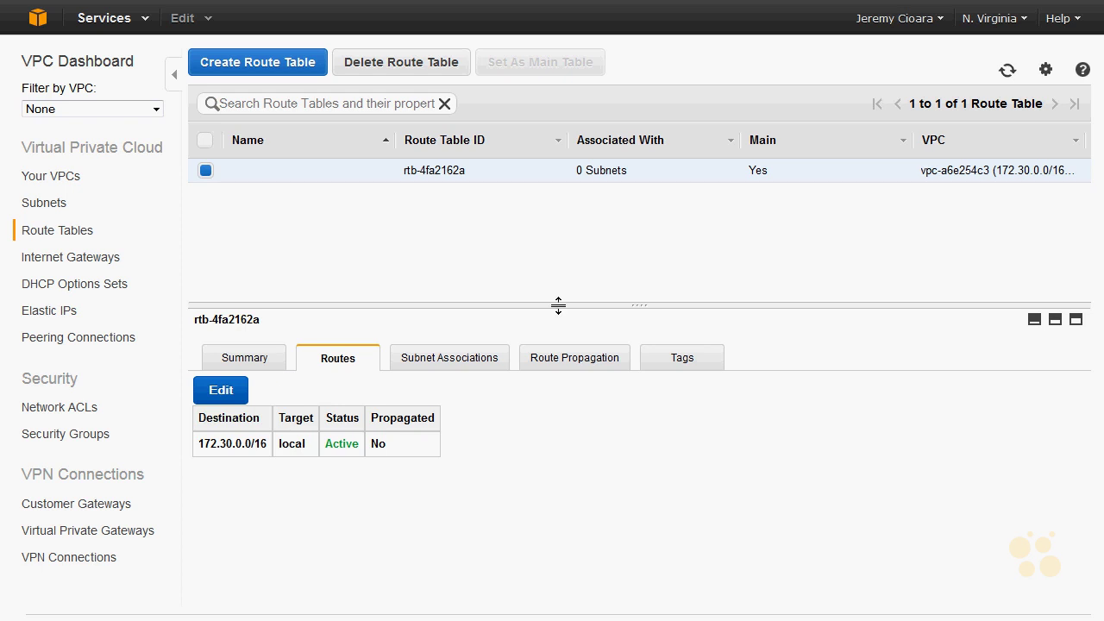
{"action": "left_click", "coordinate": [224, 390]}
{"action": "left_click", "coordinate": [308, 474]}
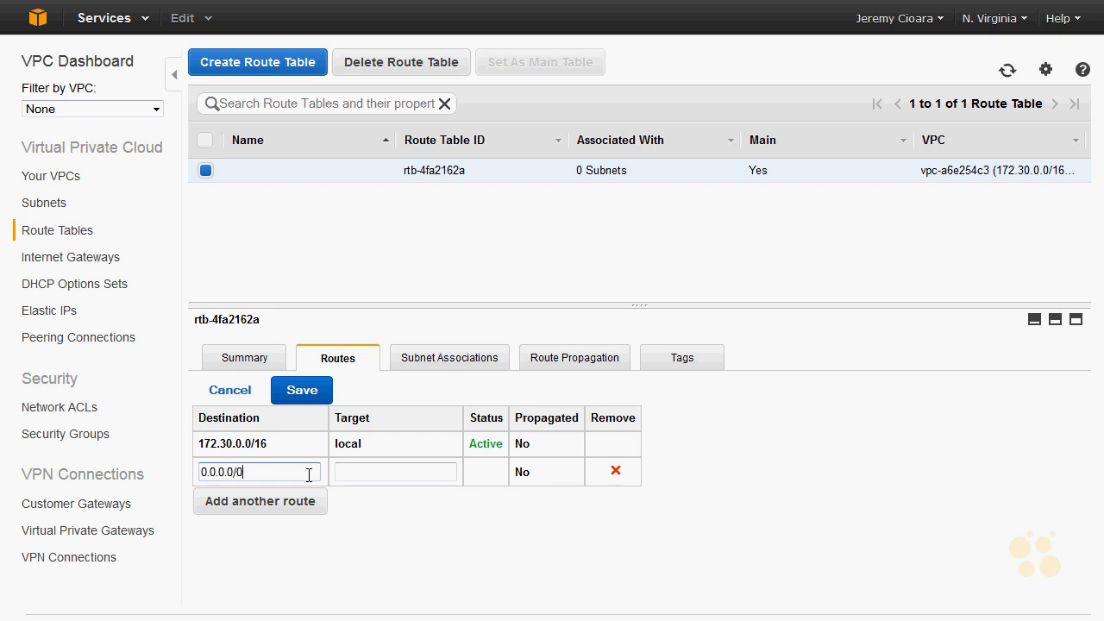
Step: Set the target of the 0.0.0.0/0 route to the internet gateway igw-2aea224f and save the routes
{"action": "left_click", "coordinate": [404, 474]}
{"action": "left_click", "coordinate": [391, 476]}
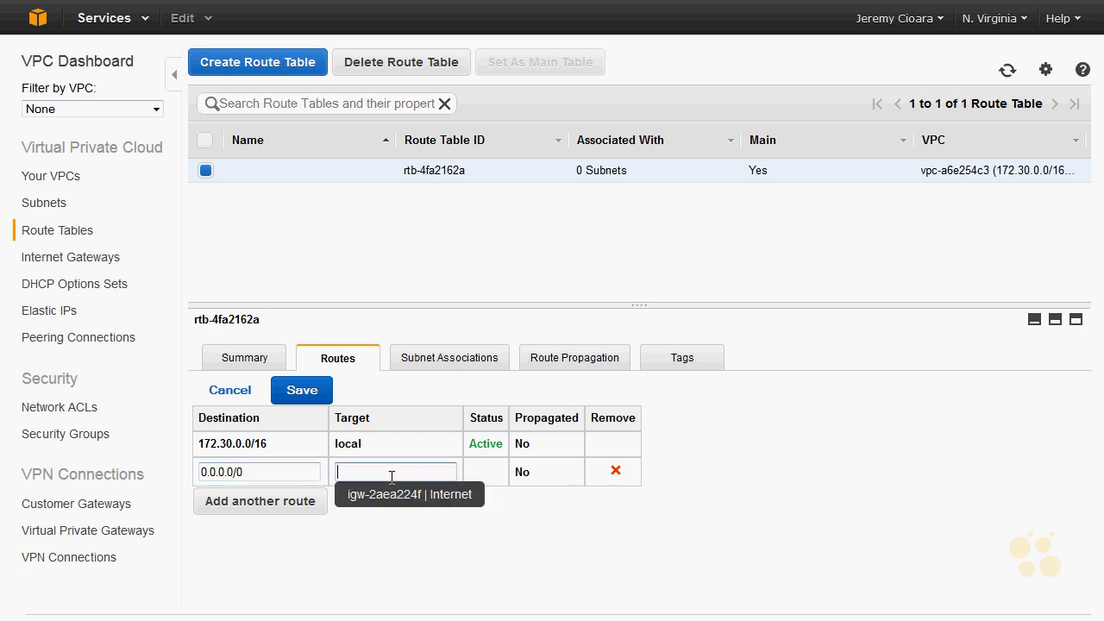
{"action": "left_click", "coordinate": [387, 496]}
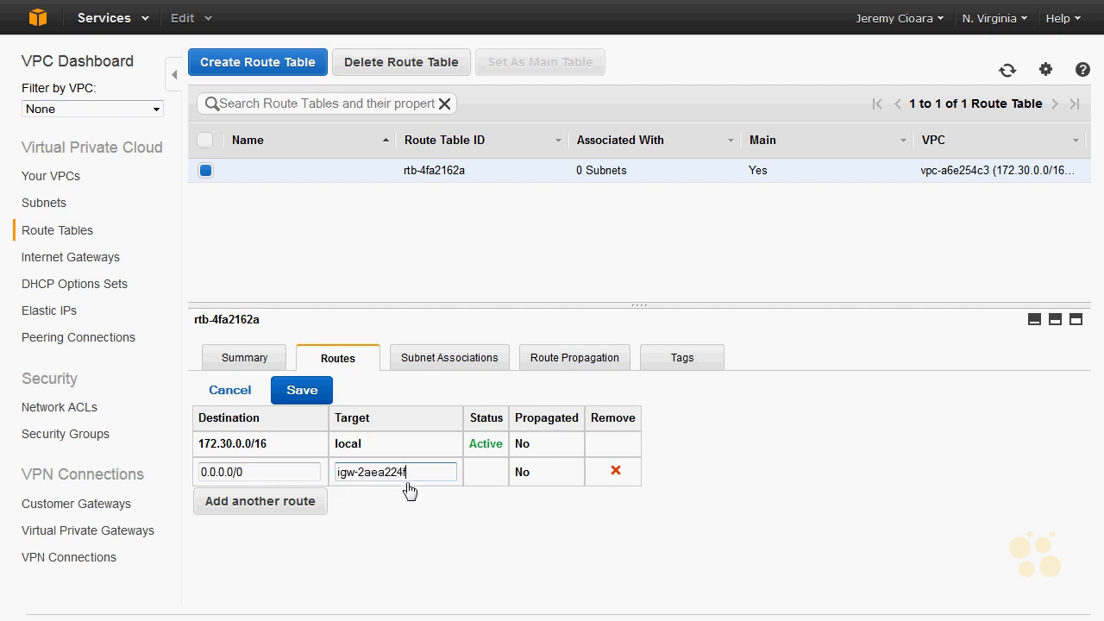
{"action": "left_click_drag", "start_coordinate": [418, 473], "coordinate": [259, 446]}
{"action": "key", "text": "BackSpace"}
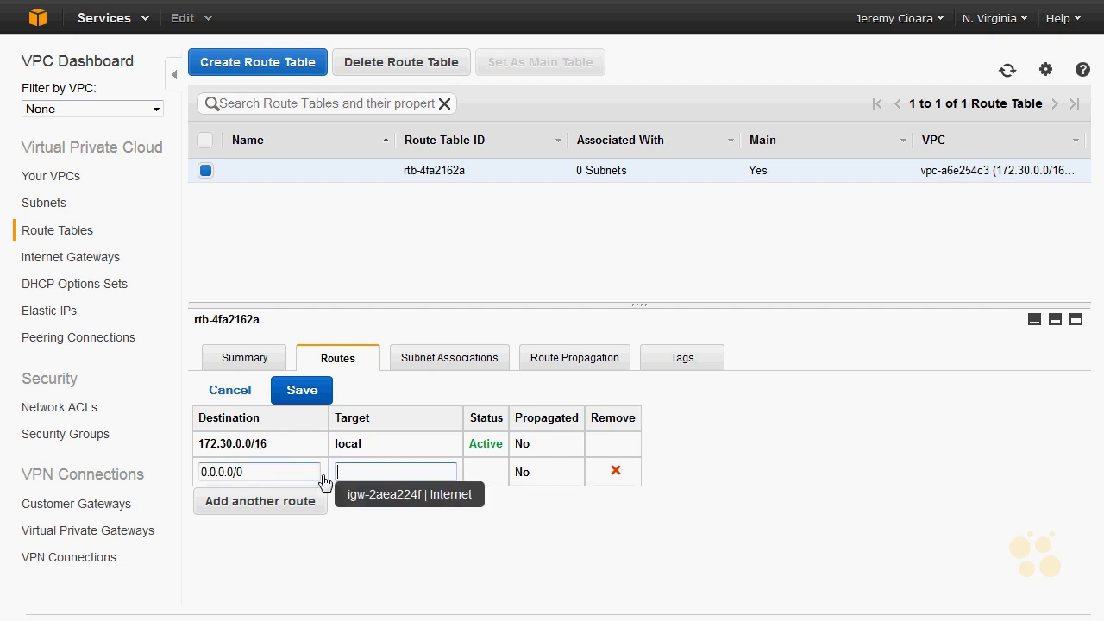
{"action": "left_click", "coordinate": [446, 502]}
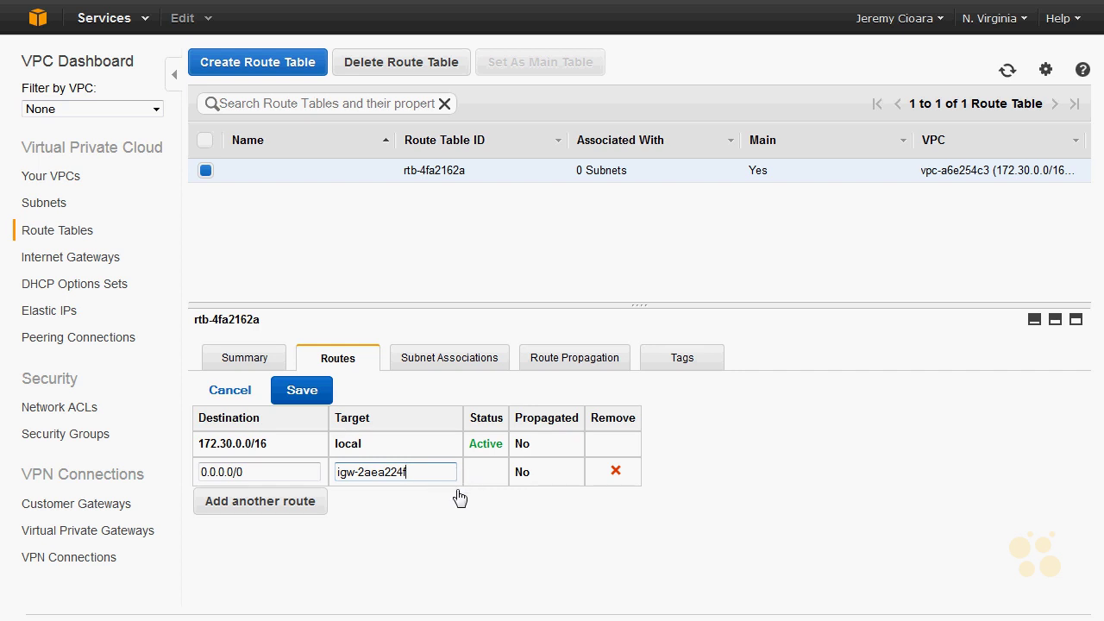
{"action": "left_click", "coordinate": [313, 397]}
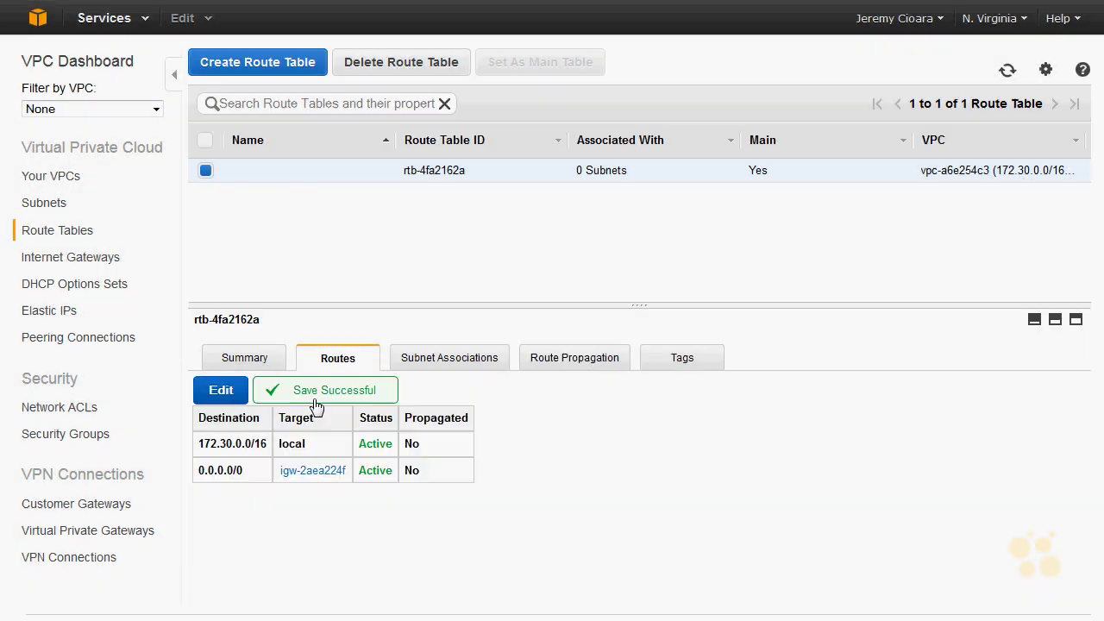
Step: Check the default route and its gateway target in the route tables of Subnet1 and Subnet2
{"action": "left_click", "coordinate": [44, 205]}
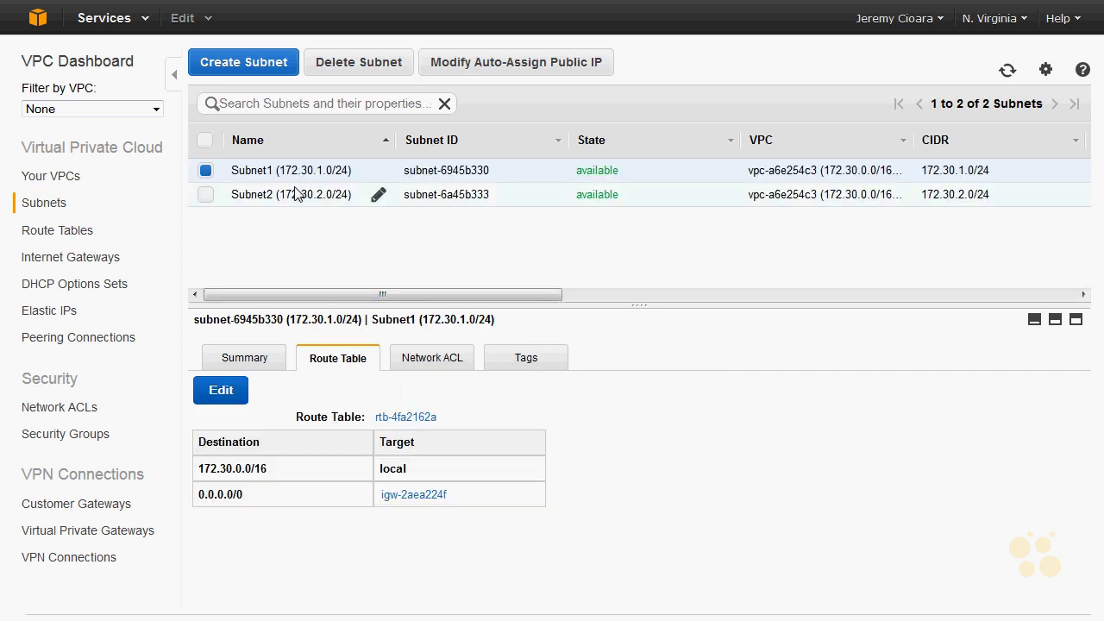
{"action": "left_click", "coordinate": [298, 198]}
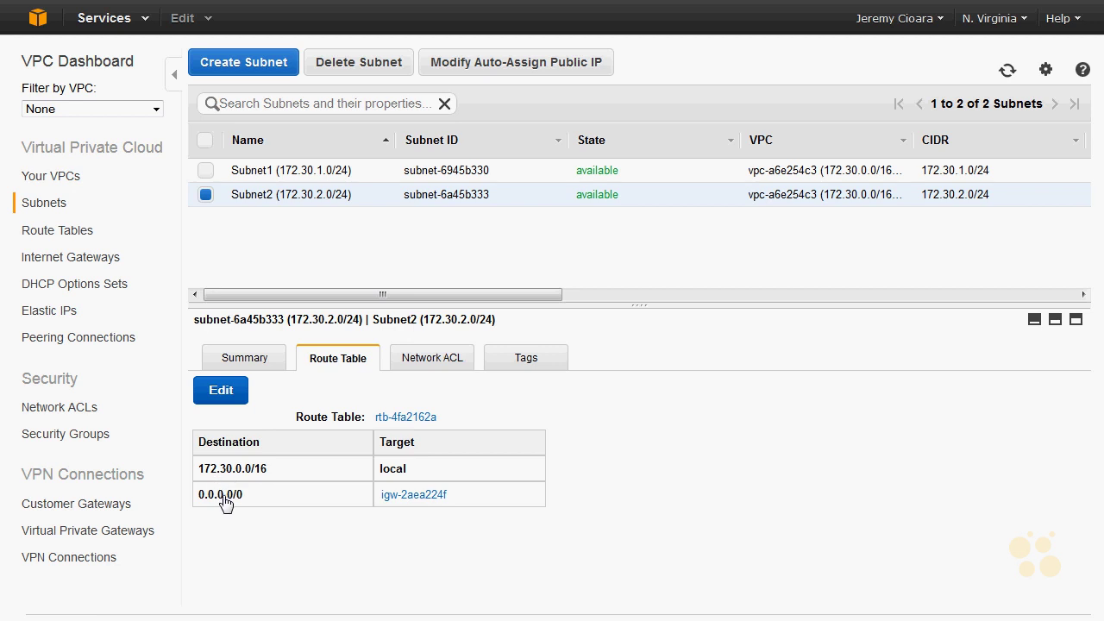
{"action": "left_click_drag", "start_coordinate": [244, 496], "coordinate": [193, 502]}
{"action": "left_click_drag", "start_coordinate": [473, 495], "coordinate": [380, 508]}
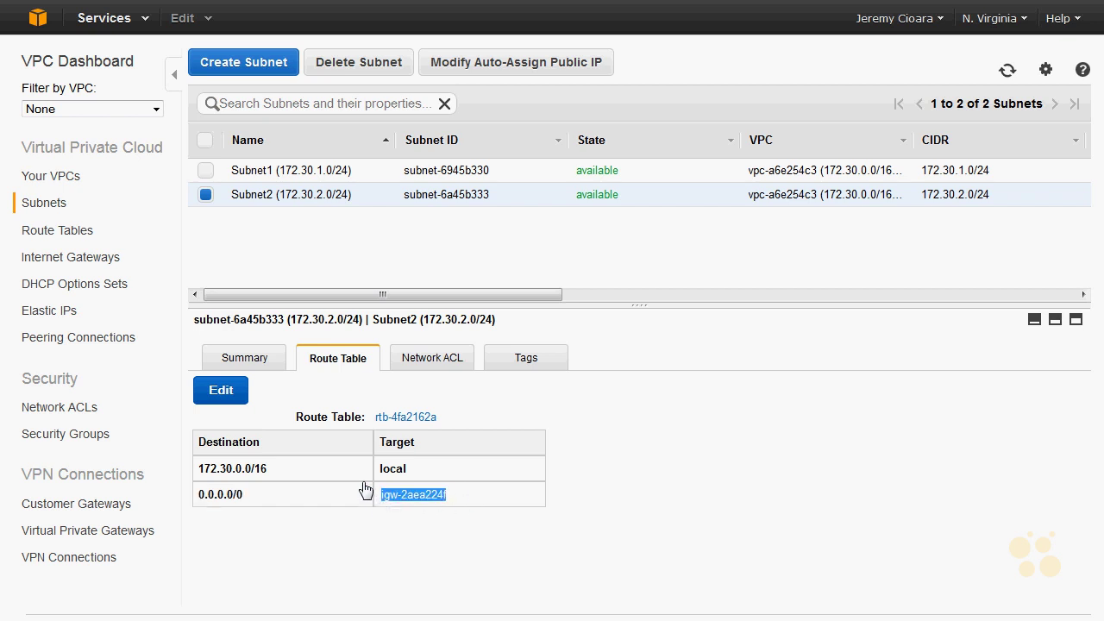
{"action": "left_click", "coordinate": [39, 18]}
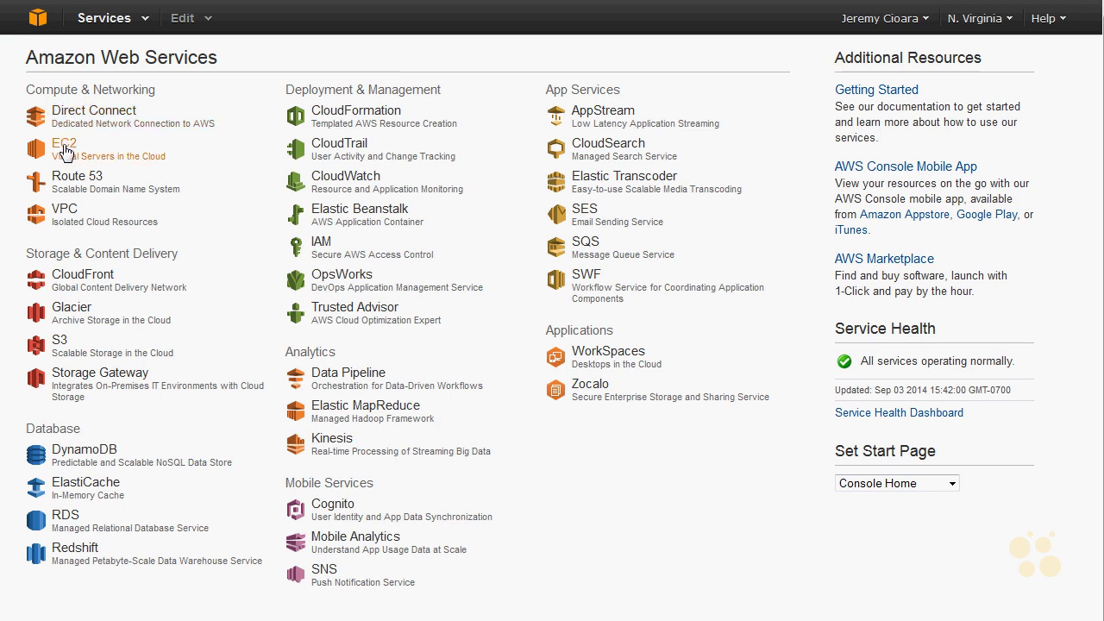
{"action": "left_click", "coordinate": [65, 146]}
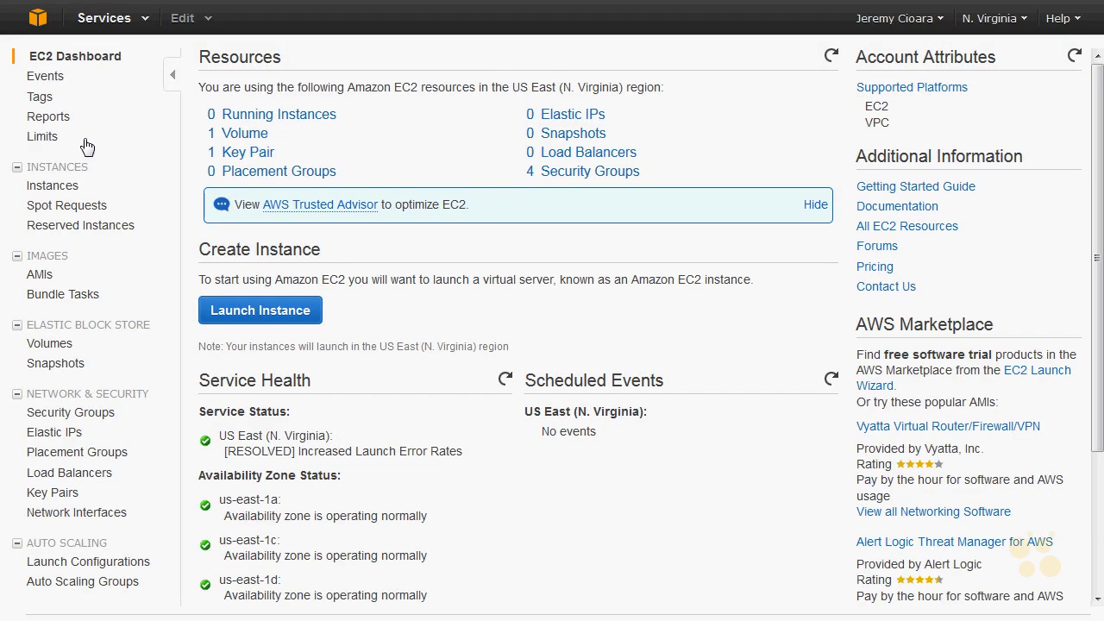
{"action": "left_click", "coordinate": [268, 118]}
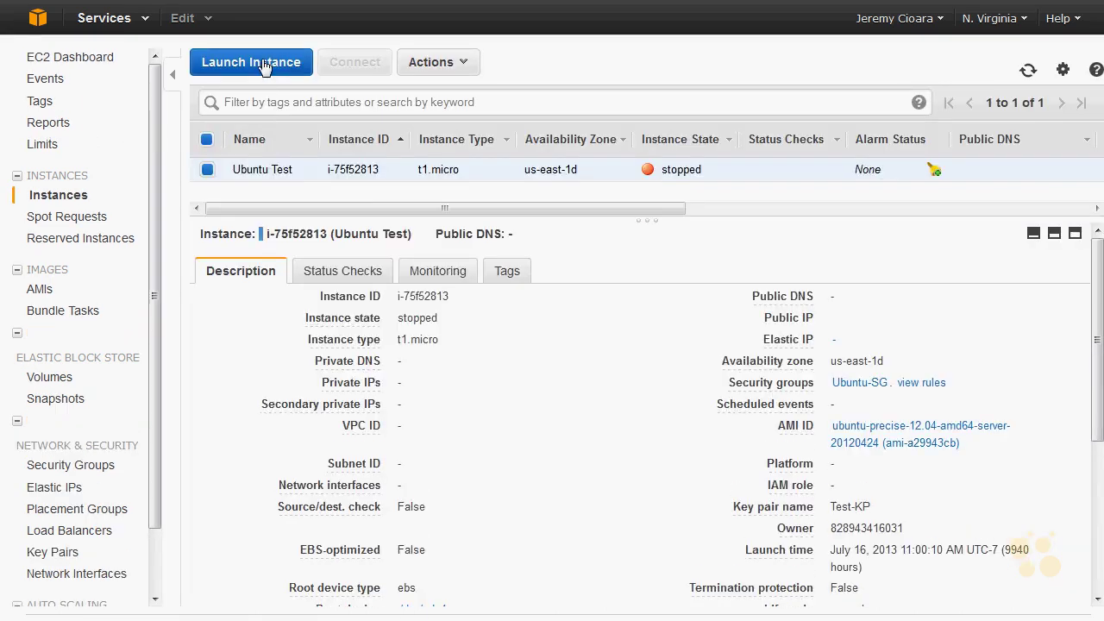
{"action": "left_click", "coordinate": [264, 67]}
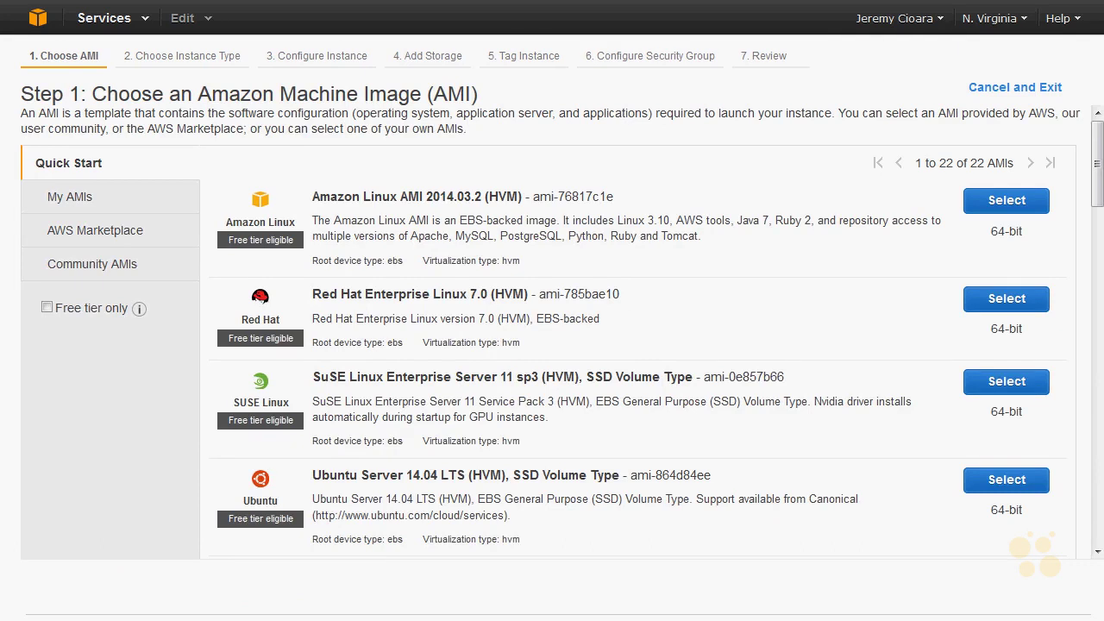
{"action": "key", "text": "ctrl+plus"}
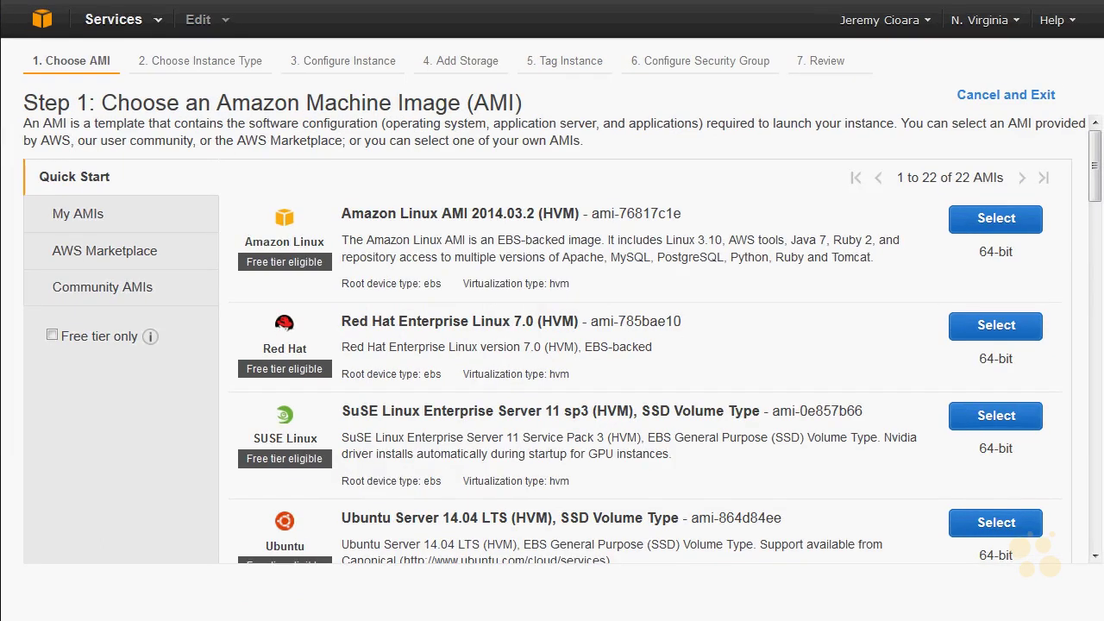
Step: In the VPC security groups, start a new security group with name tag and group name "SSH and ICMP"
{"action": "left_click", "coordinate": [42, 21]}
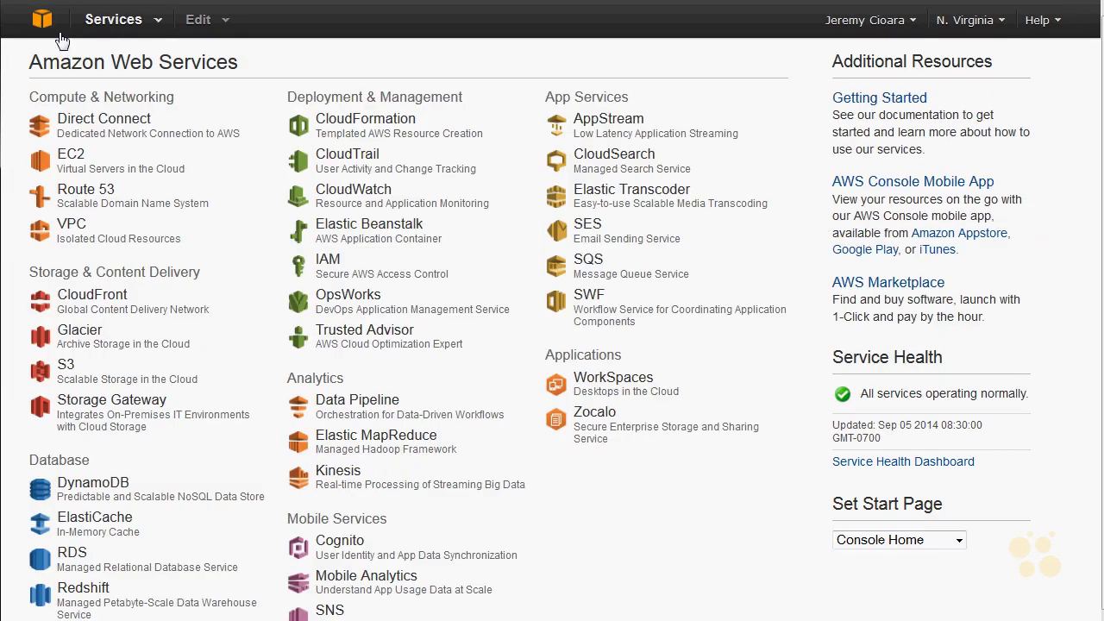
{"action": "left_click", "coordinate": [77, 231]}
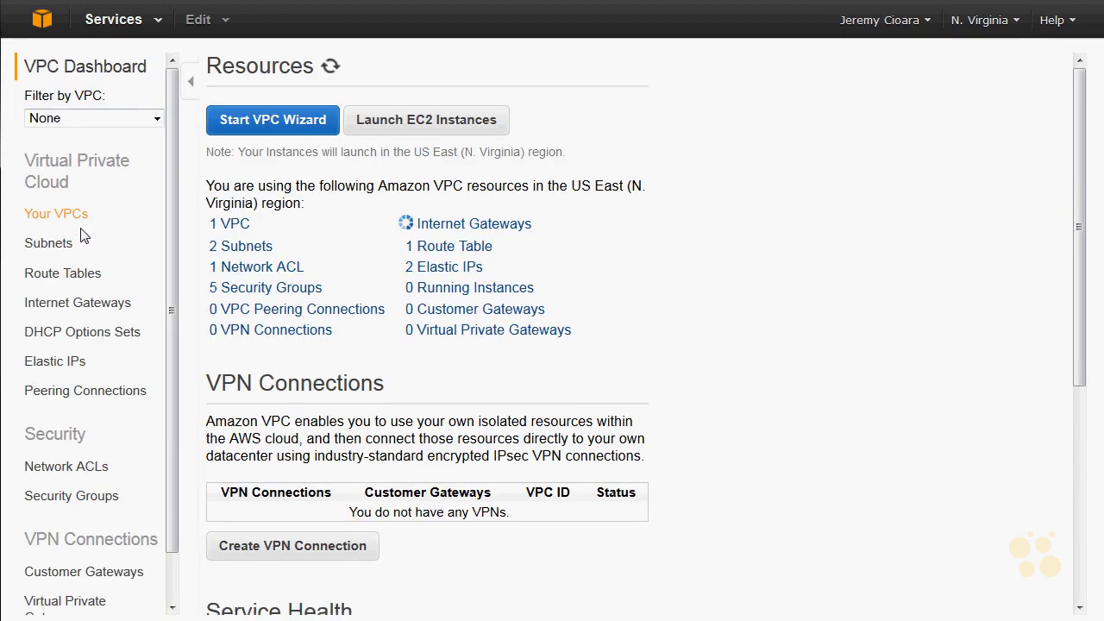
{"action": "left_click", "coordinate": [100, 497]}
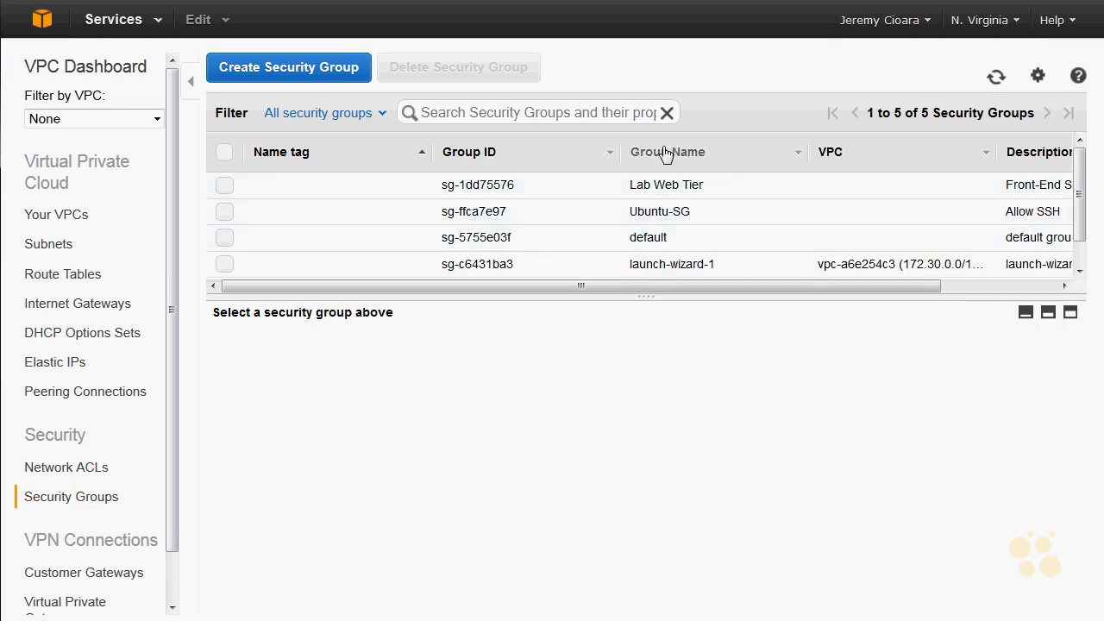
{"action": "left_click", "coordinate": [280, 75]}
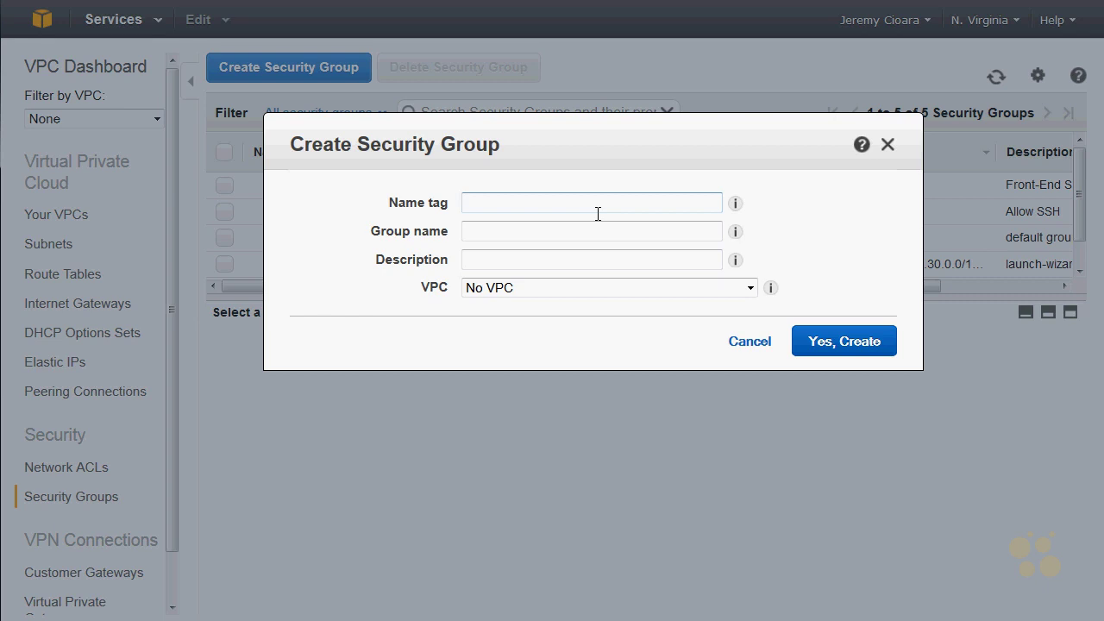
{"action": "type", "text": "SSH and PING"}
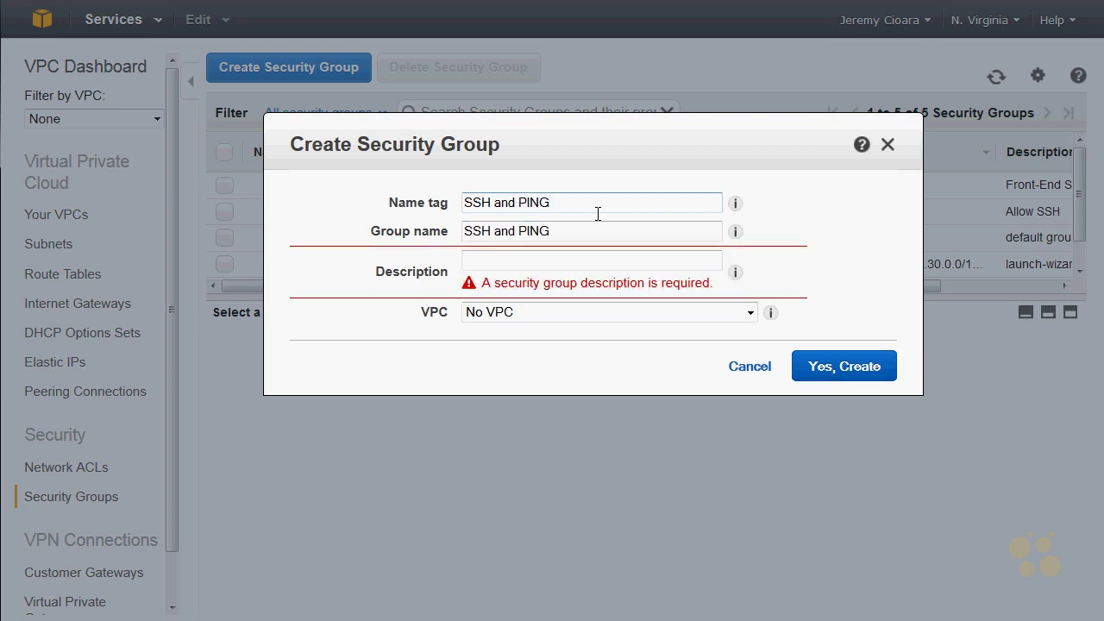
{"action": "double_click", "coordinate": [540, 207]}
{"action": "type", "text": "ICMP"}
Step: Describe the group as "Allows SSH and Ping access", assign it to vpc-a6e254c3 (172.30.0.0/16), and create it
{"action": "left_click", "coordinate": [532, 258]}
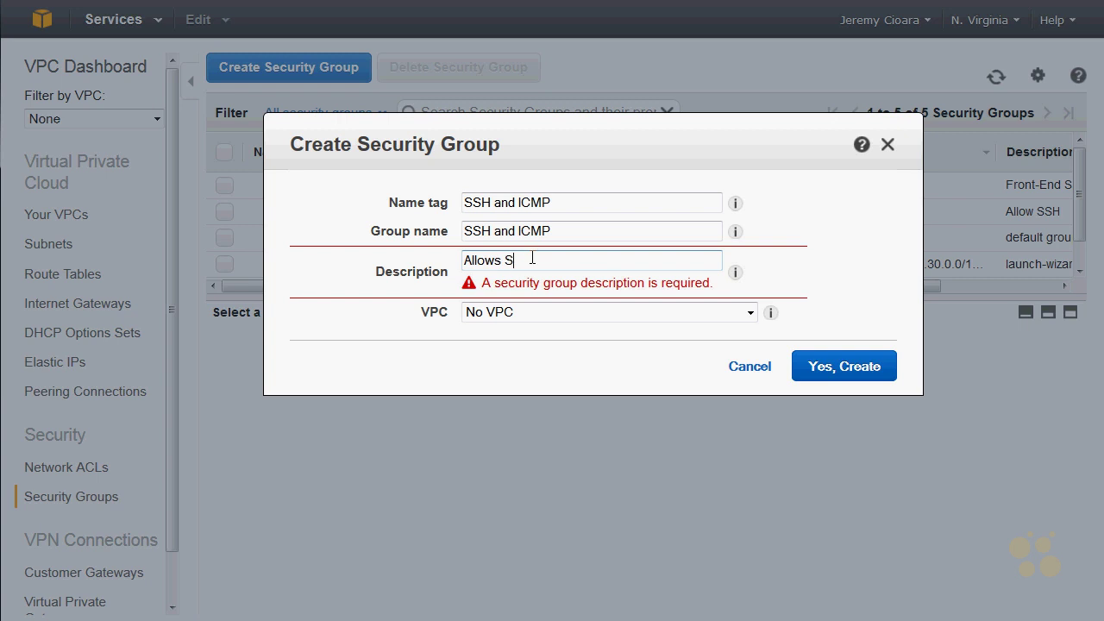
{"action": "type", "text": "Allows SSH and Ping acce"}
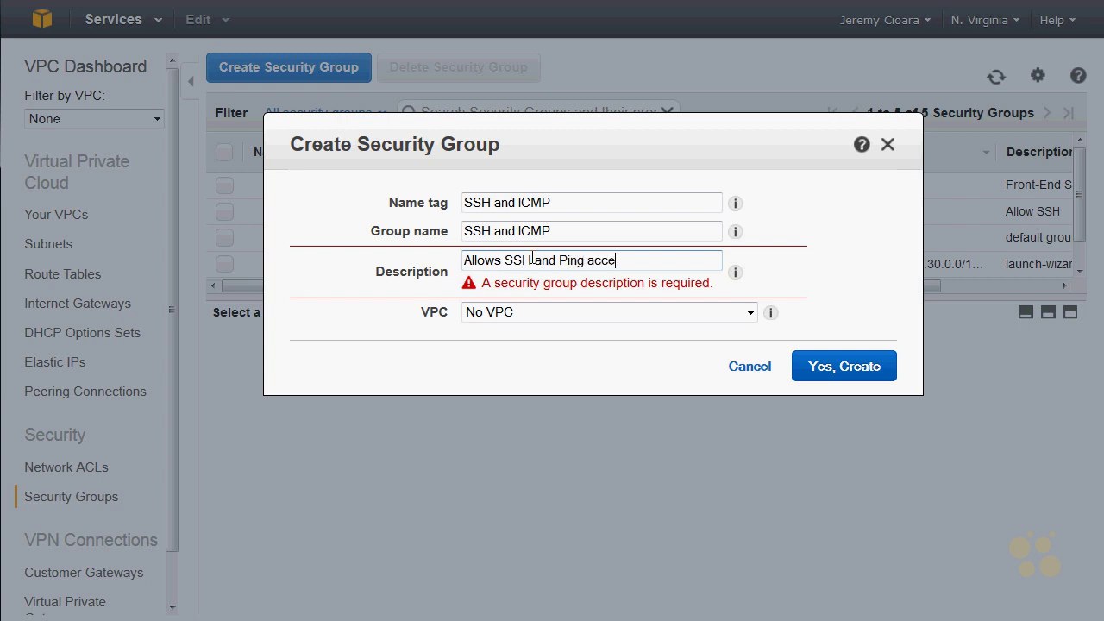
{"action": "type", "text": "ss"}
{"action": "left_click", "coordinate": [506, 289]}
{"action": "left_click", "coordinate": [556, 323]}
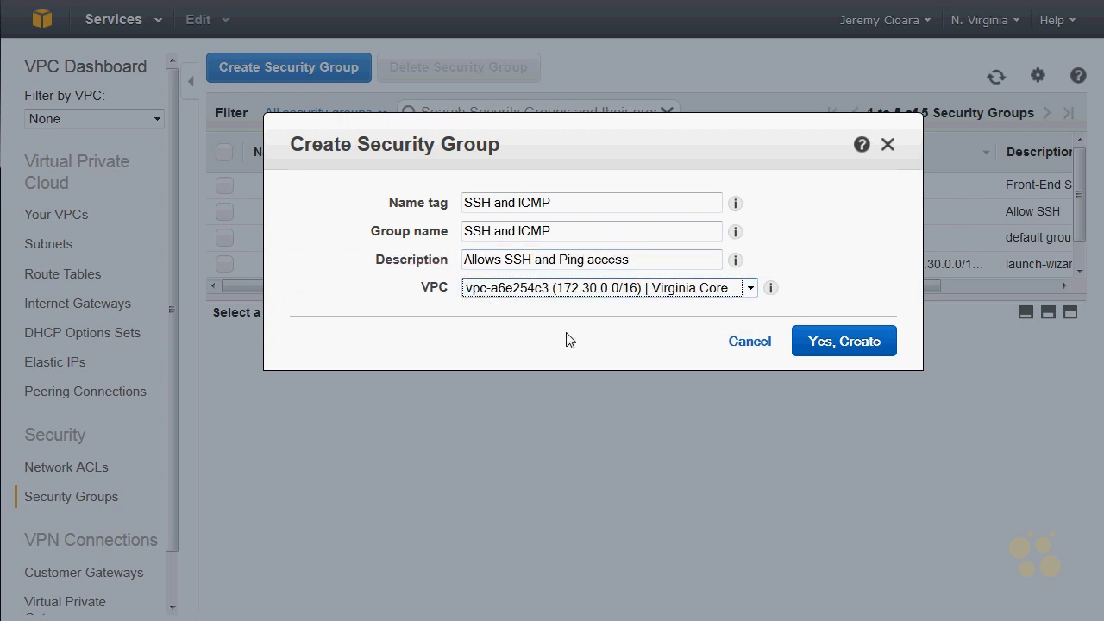
{"action": "left_click", "coordinate": [844, 345]}
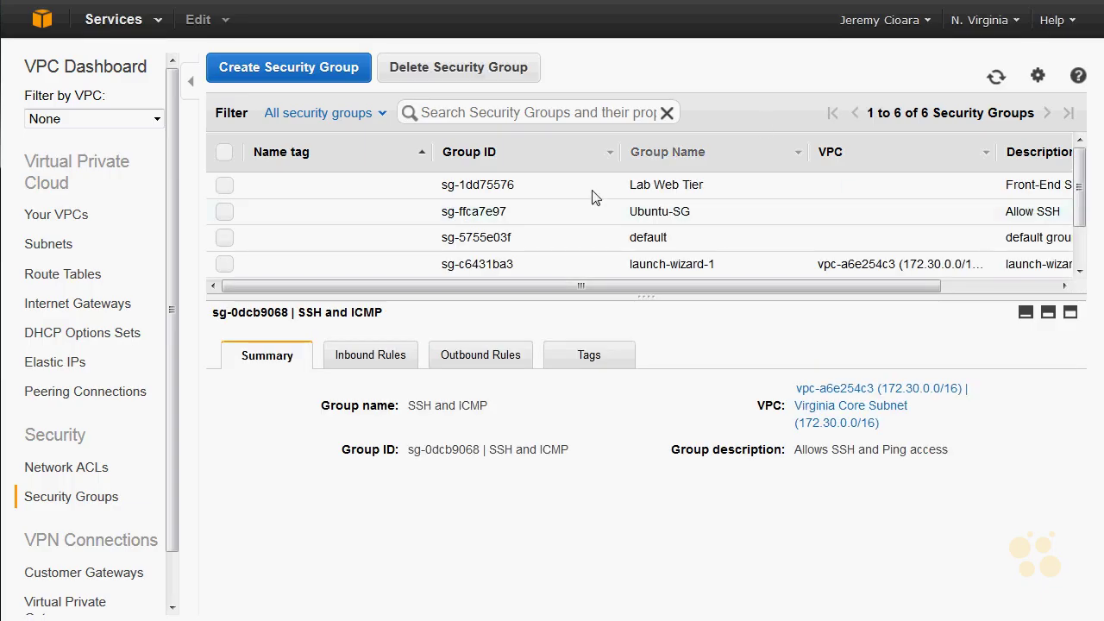
Step: Edit the inbound rules of the SSH and ICMP group and add an SSH (22) rule with source 0.0.0.0/0
{"action": "scroll", "coordinate": [1022, 207], "scroll_direction": "down", "scroll_amount": 2}
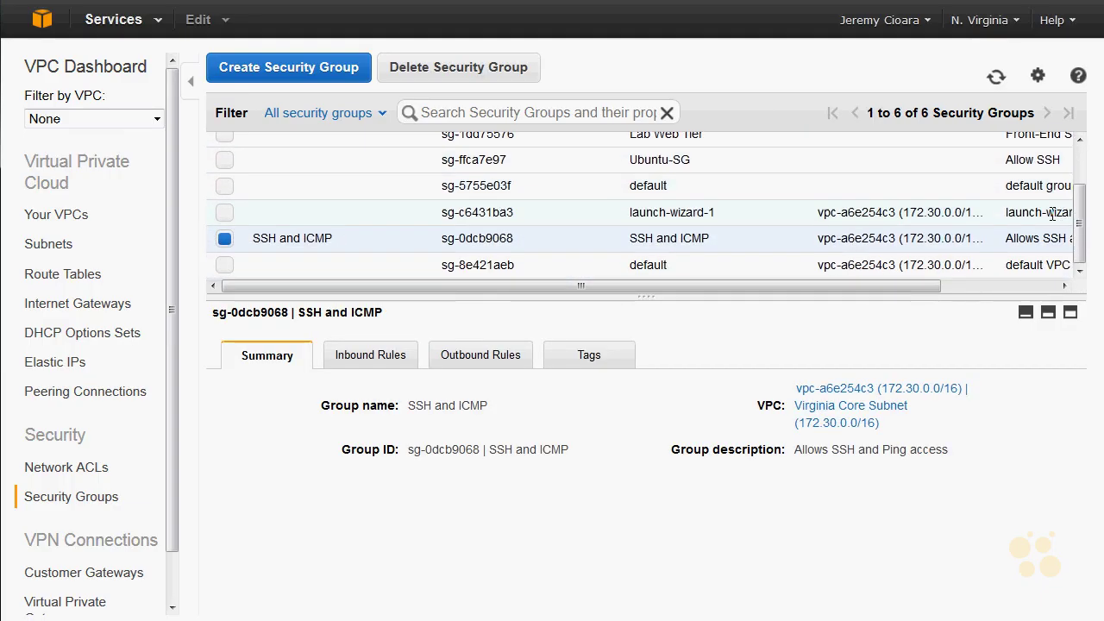
{"action": "left_click", "coordinate": [394, 354]}
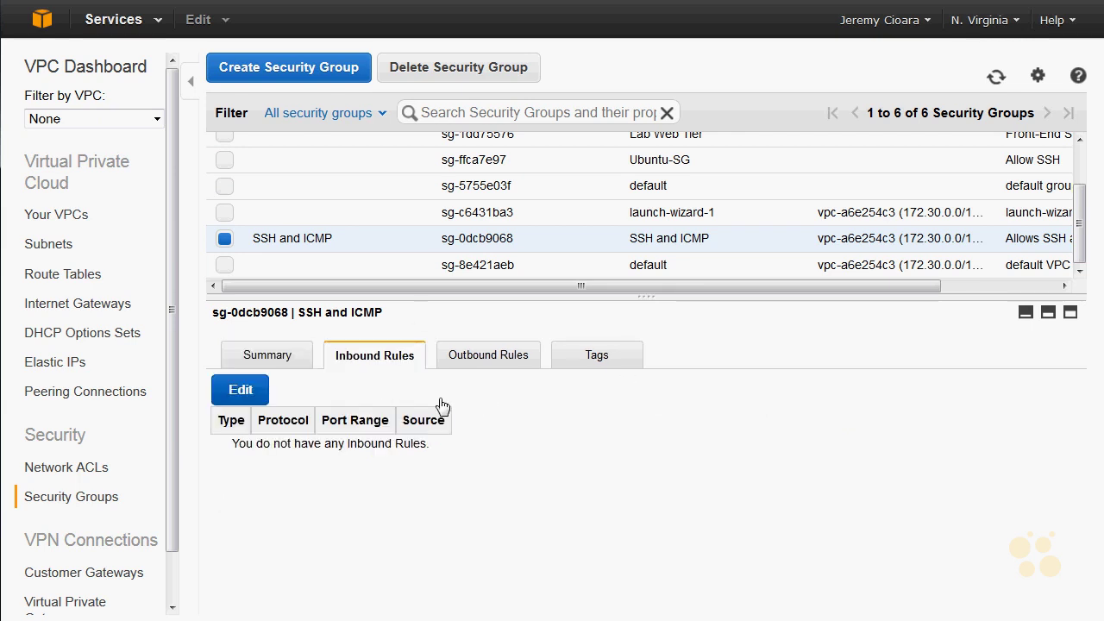
{"action": "left_click", "coordinate": [244, 392]}
{"action": "left_click", "coordinate": [319, 450]}
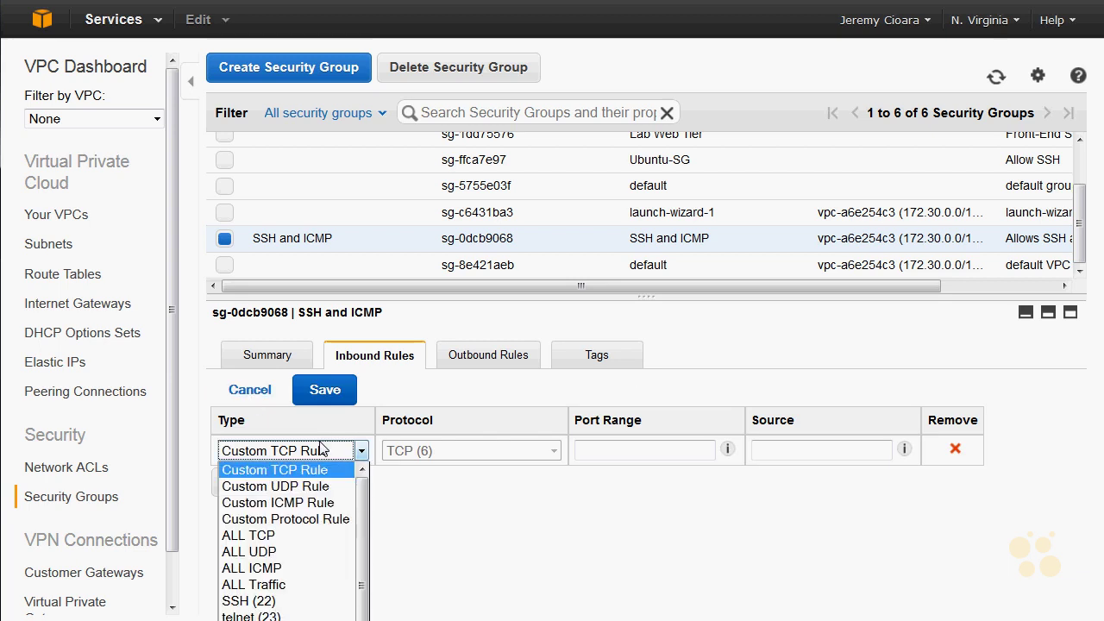
{"action": "left_click", "coordinate": [263, 600]}
{"action": "left_click", "coordinate": [742, 455]}
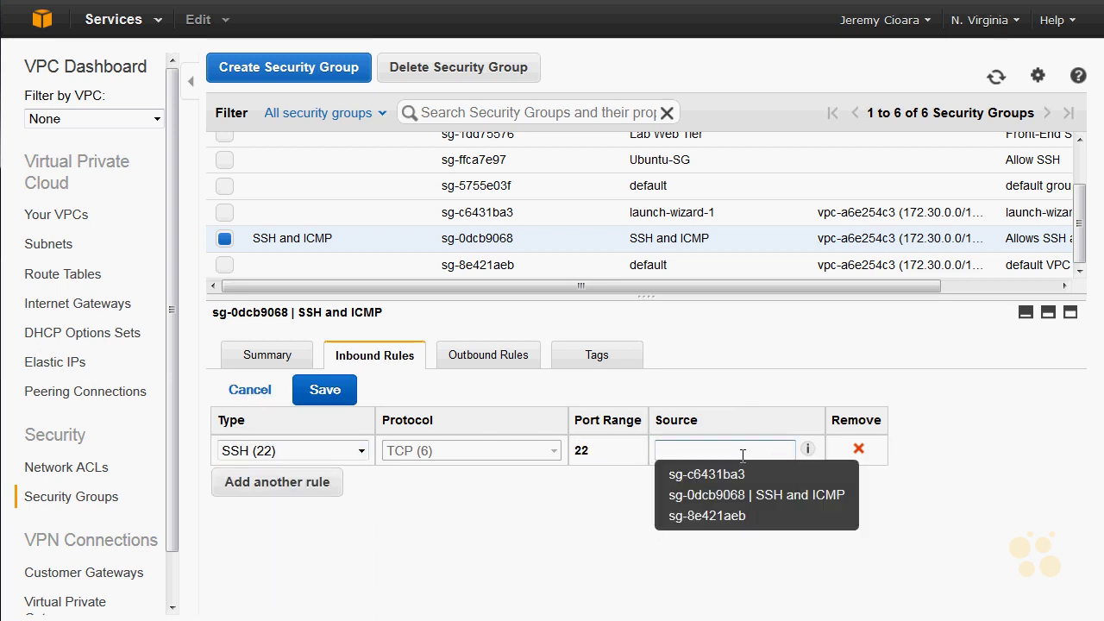
{"action": "type", "text": "0.0.0.0/0"}
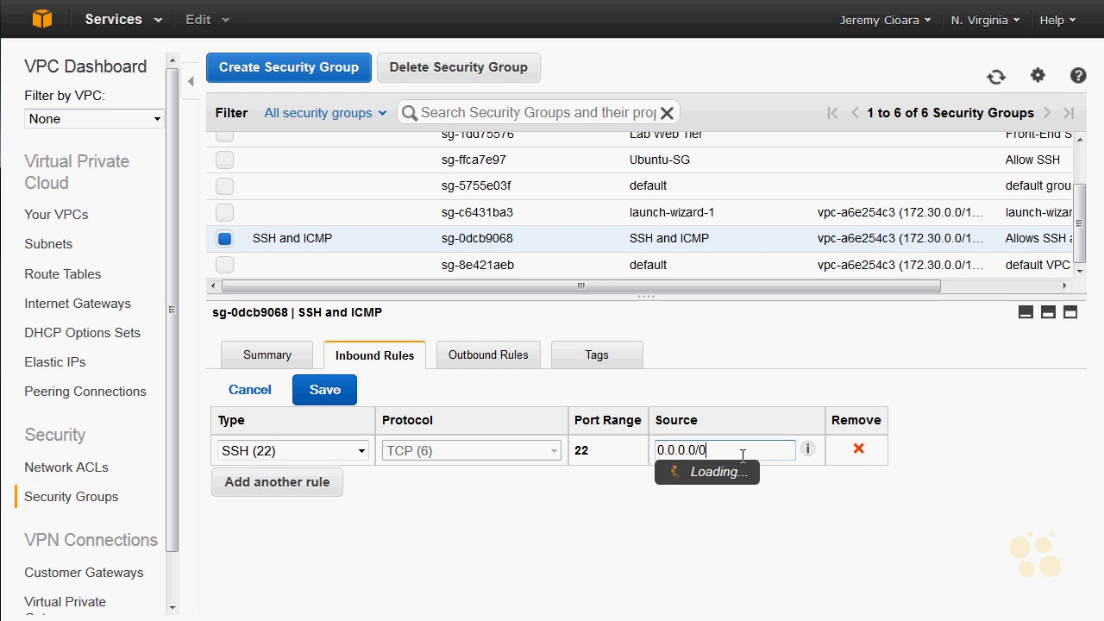
Step: Add a second inbound rule of type ALL ICMP with source 0.0.0.0/0 and save the rules
{"action": "left_click", "coordinate": [342, 482]}
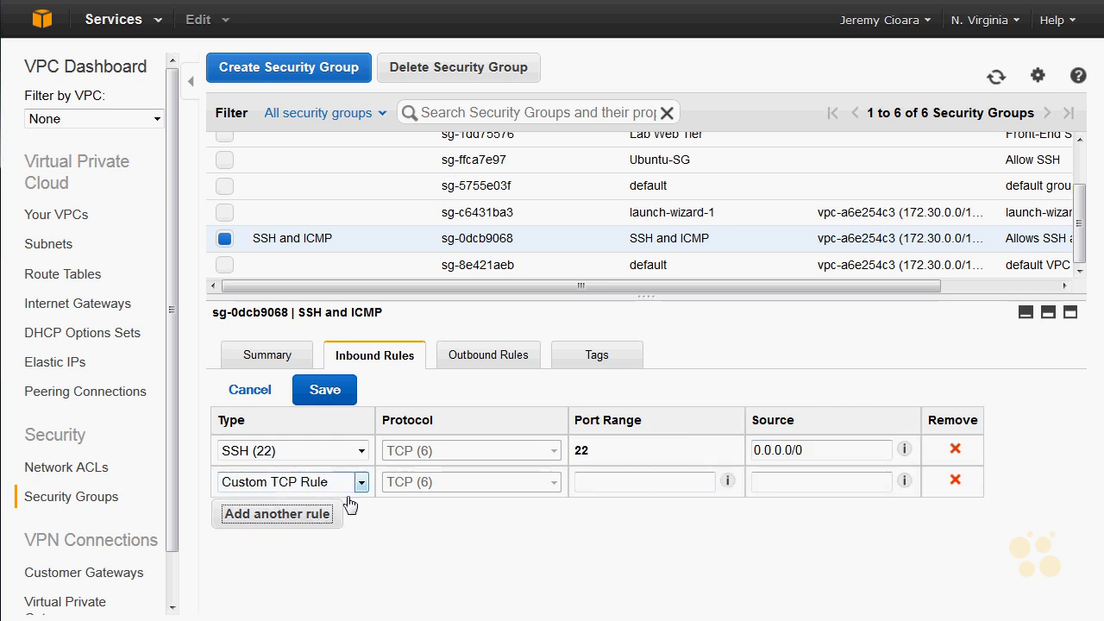
{"action": "left_click", "coordinate": [360, 482]}
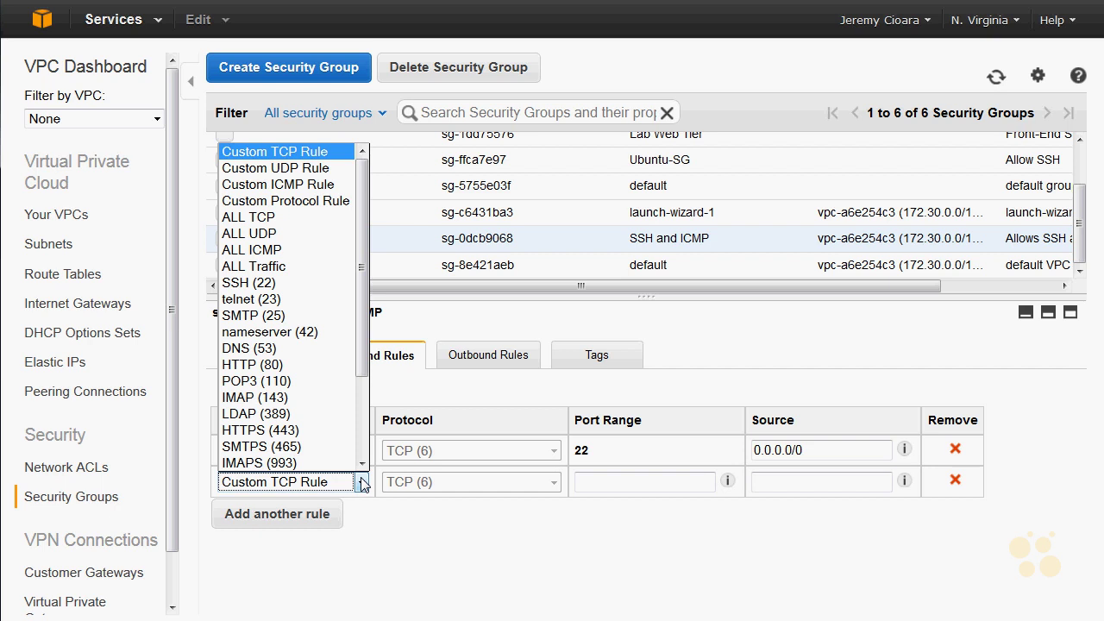
{"action": "left_click", "coordinate": [361, 482]}
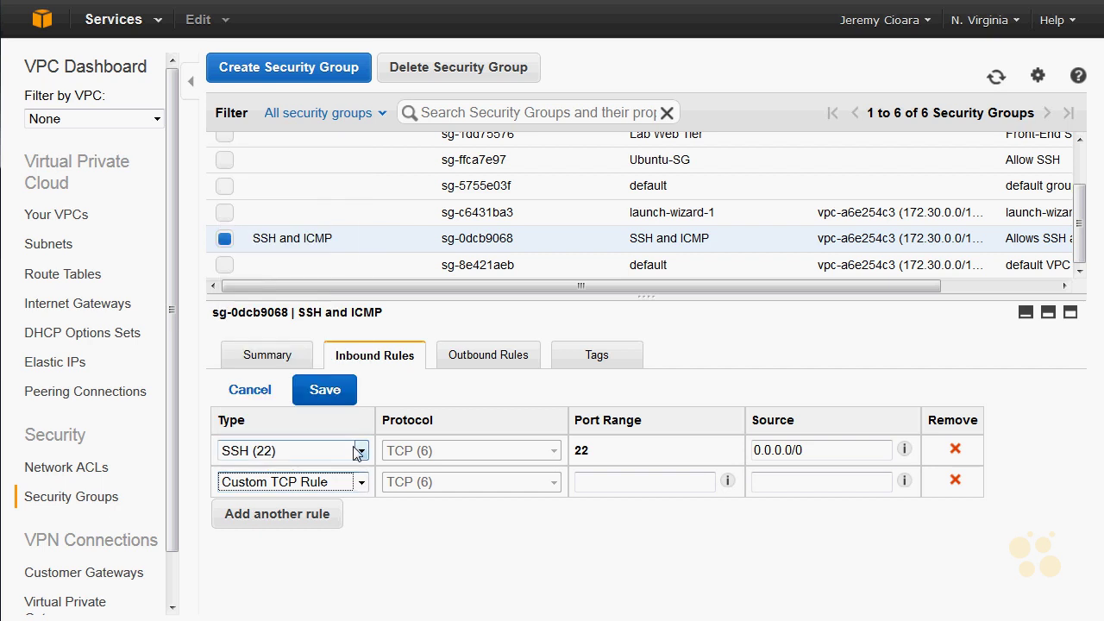
{"action": "left_click", "coordinate": [316, 482]}
{"action": "left_click", "coordinate": [264, 248]}
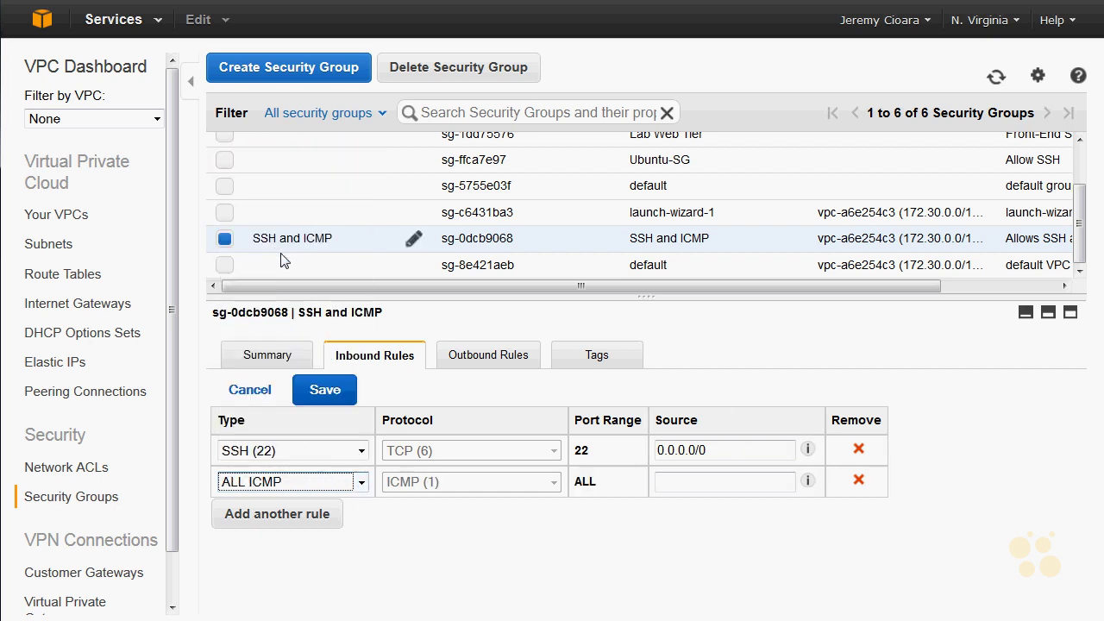
{"action": "left_click", "coordinate": [700, 490]}
{"action": "type", "text": "0.0.0.0/0"}
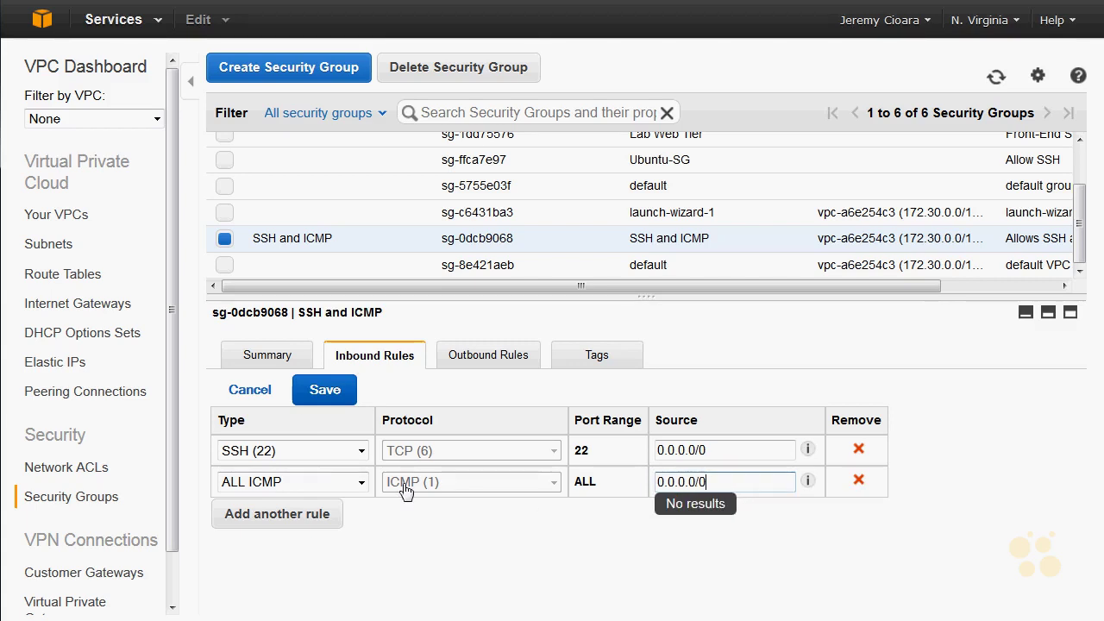
{"action": "left_click", "coordinate": [321, 392]}
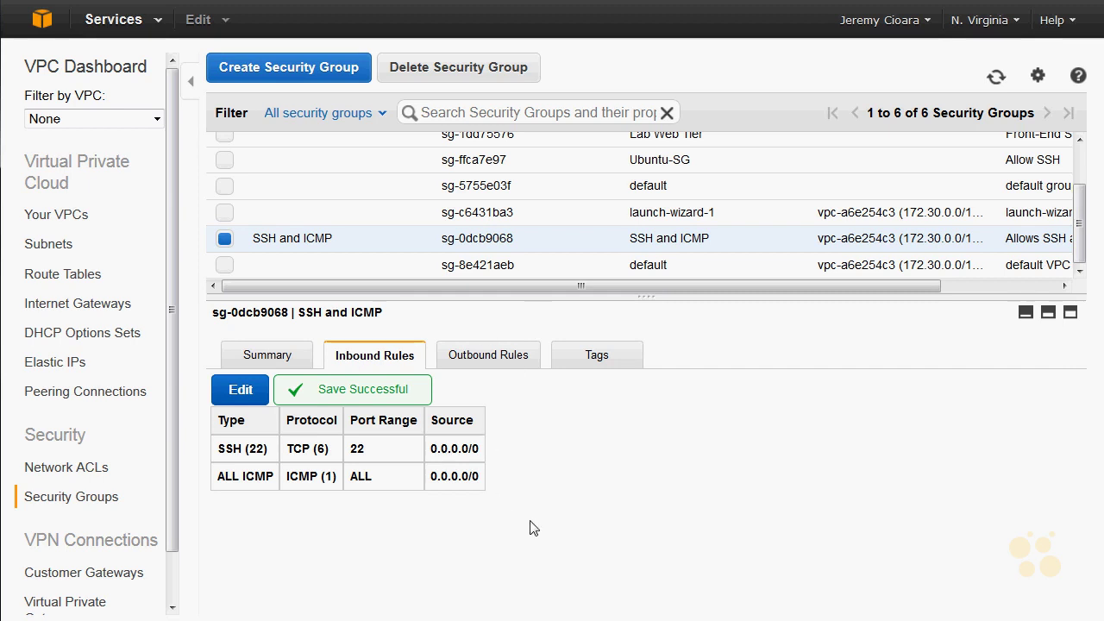
Step: Review the inbound rules table of the SSH and ICMP group, including the source of the SSH rule
{"action": "left_click_drag", "start_coordinate": [541, 478], "coordinate": [217, 403]}
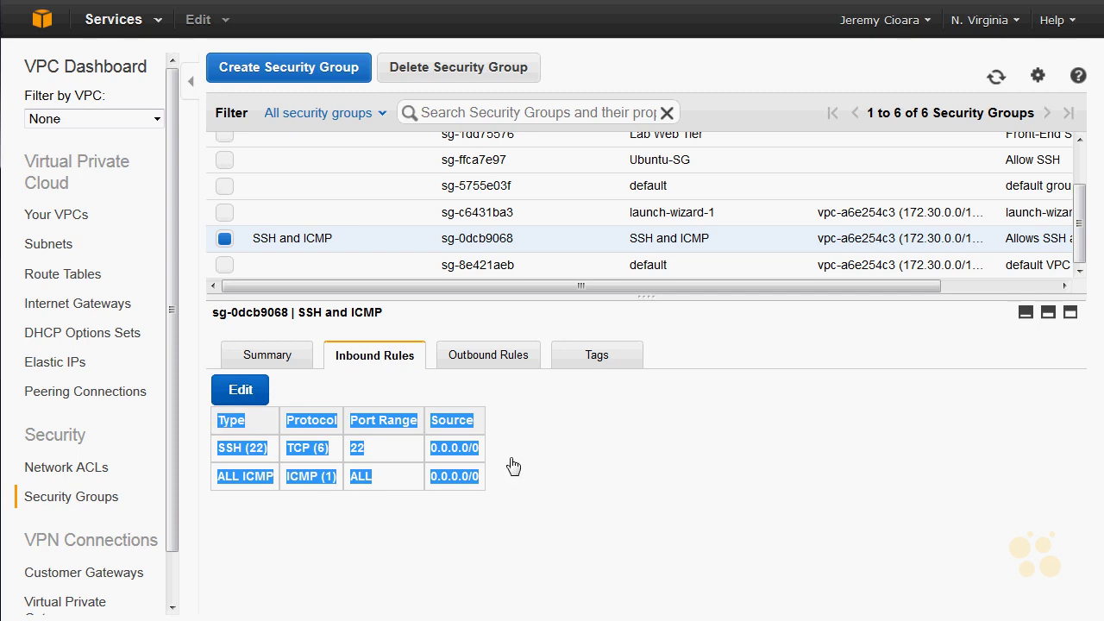
{"action": "left_click", "coordinate": [464, 453]}
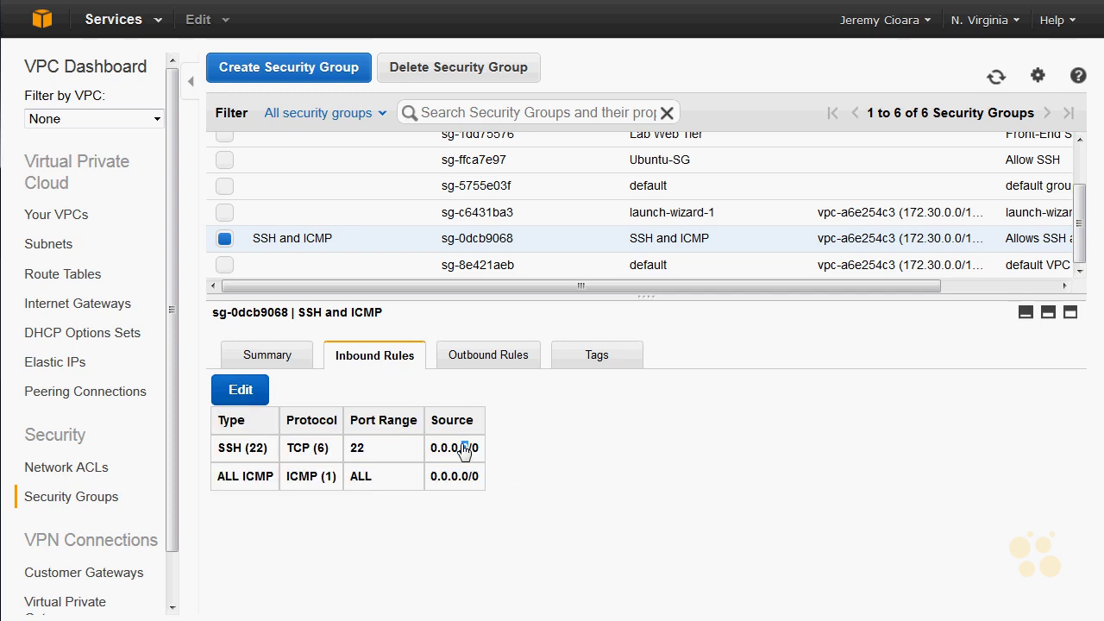
{"action": "triple_click", "coordinate": [476, 456]}
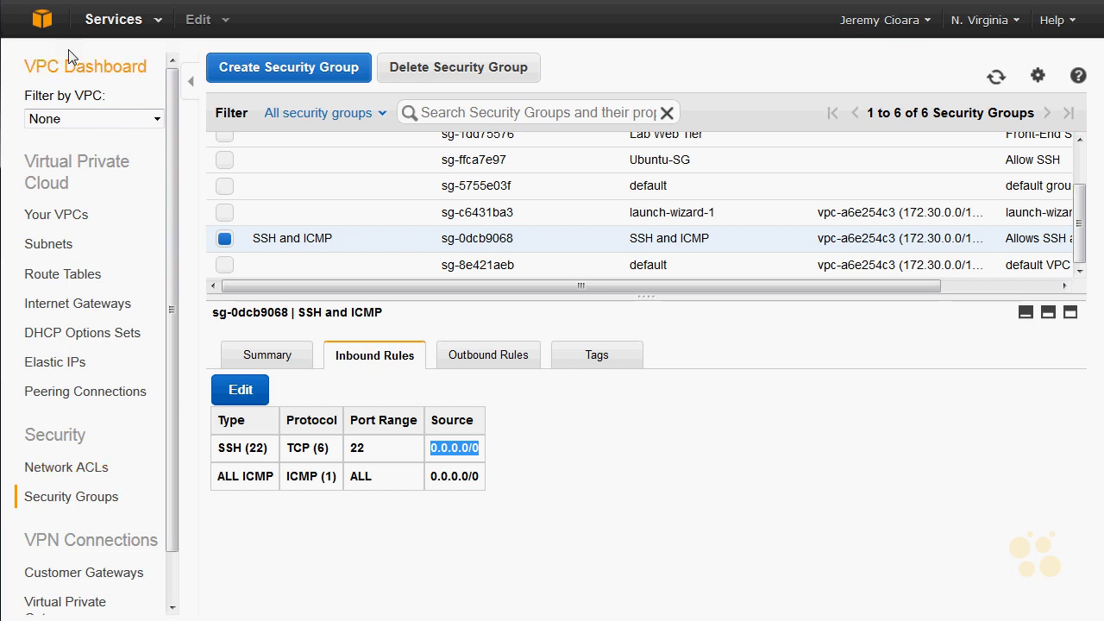
Step: Go to the EC2 instances list and start launching a new instance
{"action": "left_click", "coordinate": [40, 19]}
{"action": "left_click", "coordinate": [70, 155]}
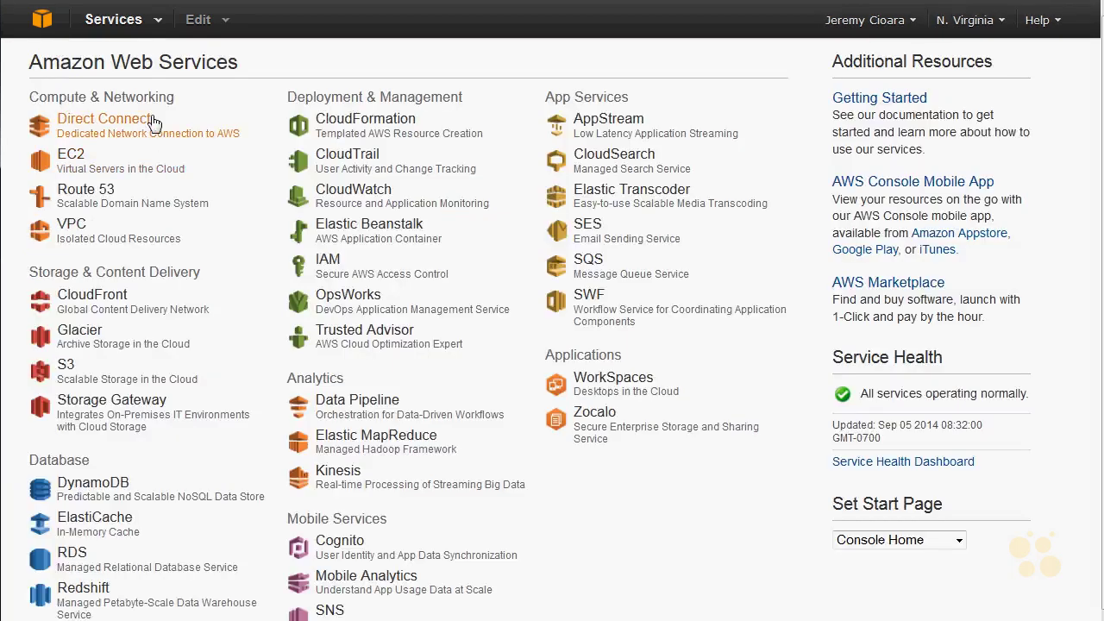
{"action": "left_click", "coordinate": [306, 128]}
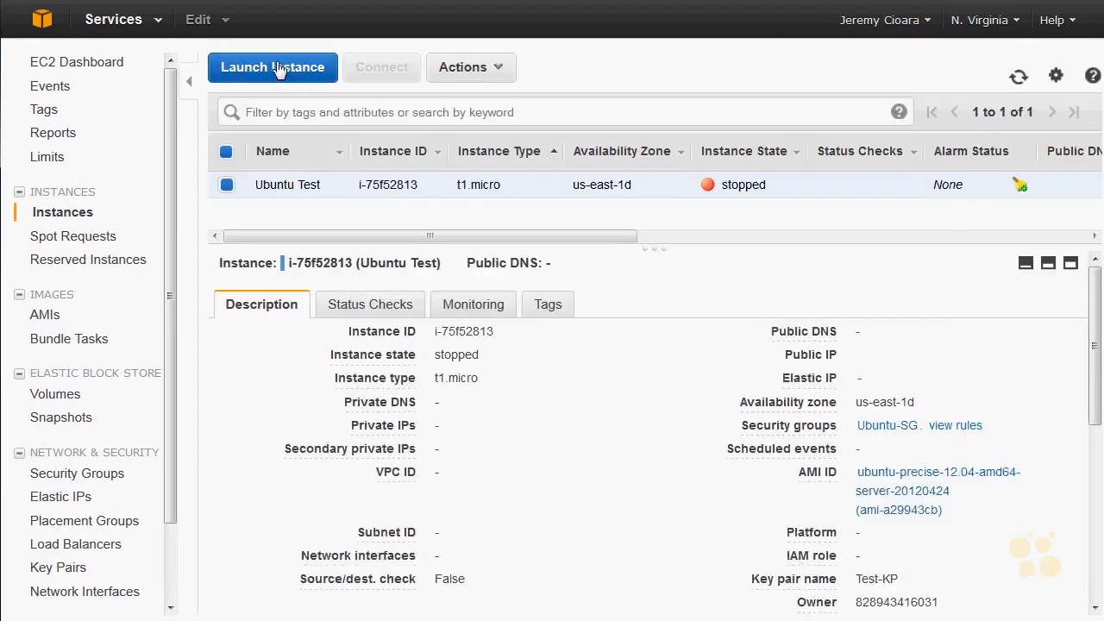
{"action": "left_click", "coordinate": [276, 69]}
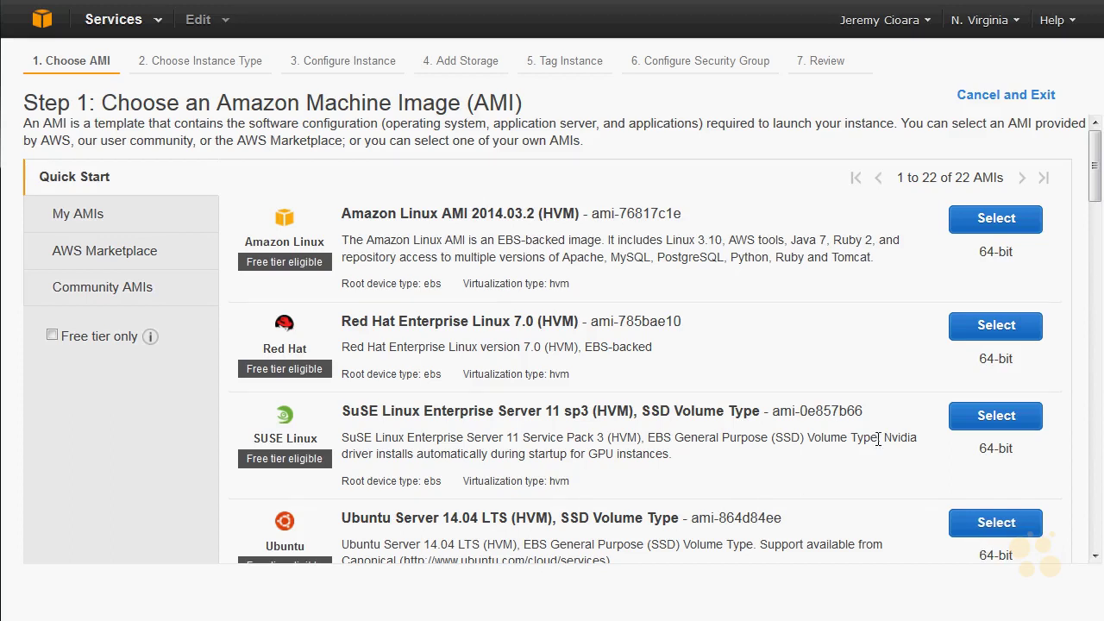
Step: Choose the Ubuntu Server 14.04 LTS (HVM), SSD Volume Type image for the new instance
{"action": "key", "text": "ctrl+minus"}
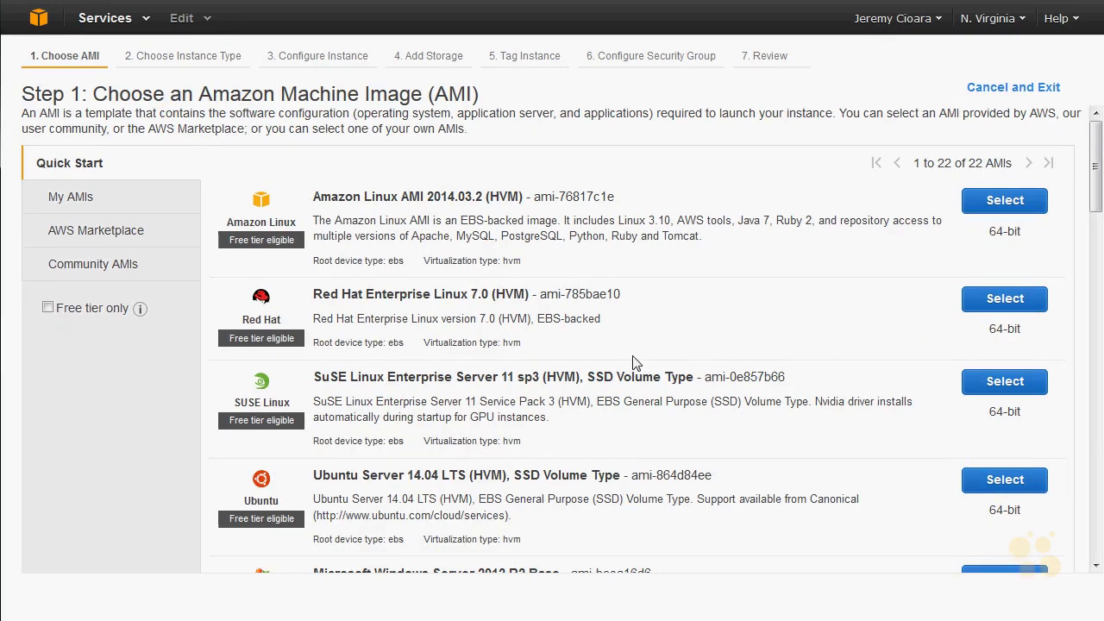
{"action": "key", "text": "ctrl+plus"}
{"action": "key", "text": "ctrl+plus"}
{"action": "key", "text": "ctrl+minus"}
{"action": "key", "text": "ctrl+minus"}
{"action": "key", "text": "ctrl+minus"}
{"action": "key", "text": "ctrl+minus"}
{"action": "key", "text": "ctrl+0"}
{"action": "left_click", "coordinate": [1031, 481]}
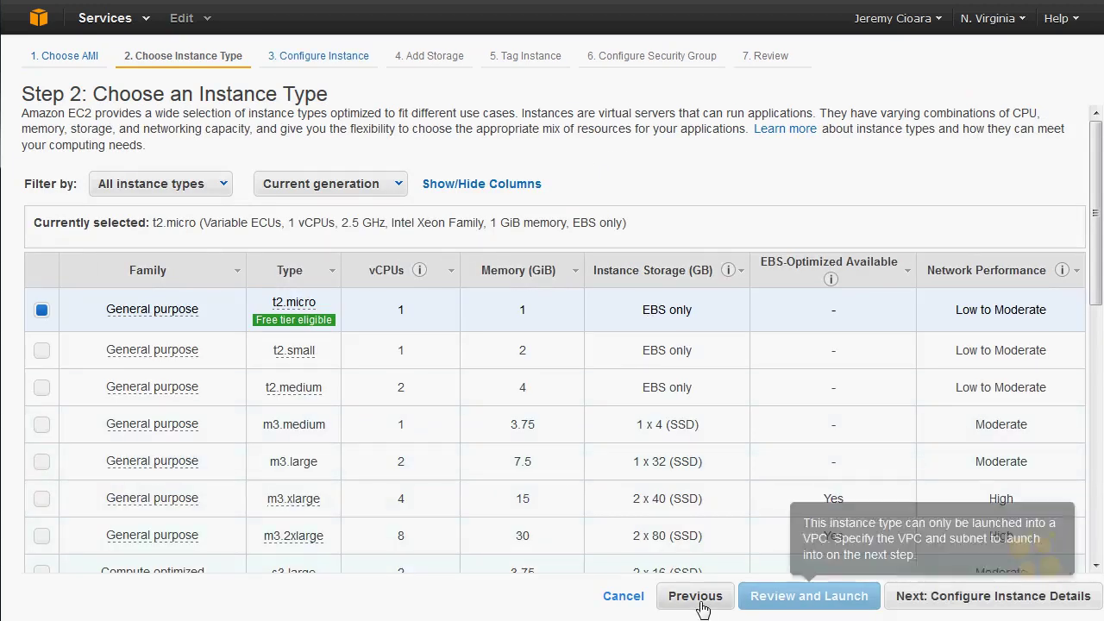
Step: Keep the t2.micro instance type and place the instance in Subnet1 (172.30.1.0/24)
{"action": "left_click", "coordinate": [957, 611]}
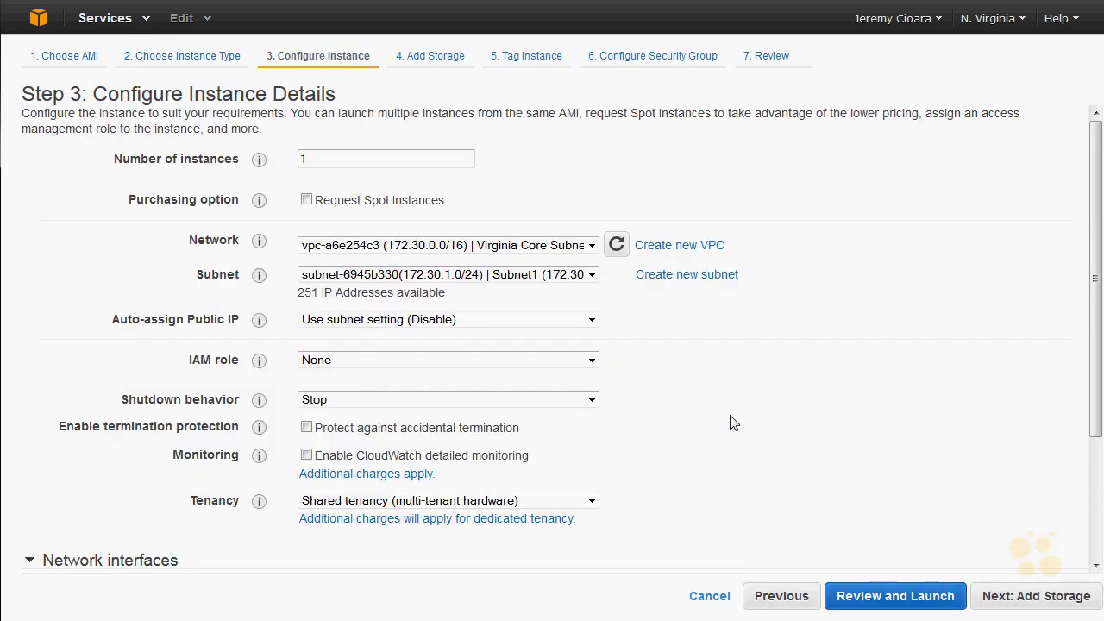
{"action": "left_click", "coordinate": [527, 273]}
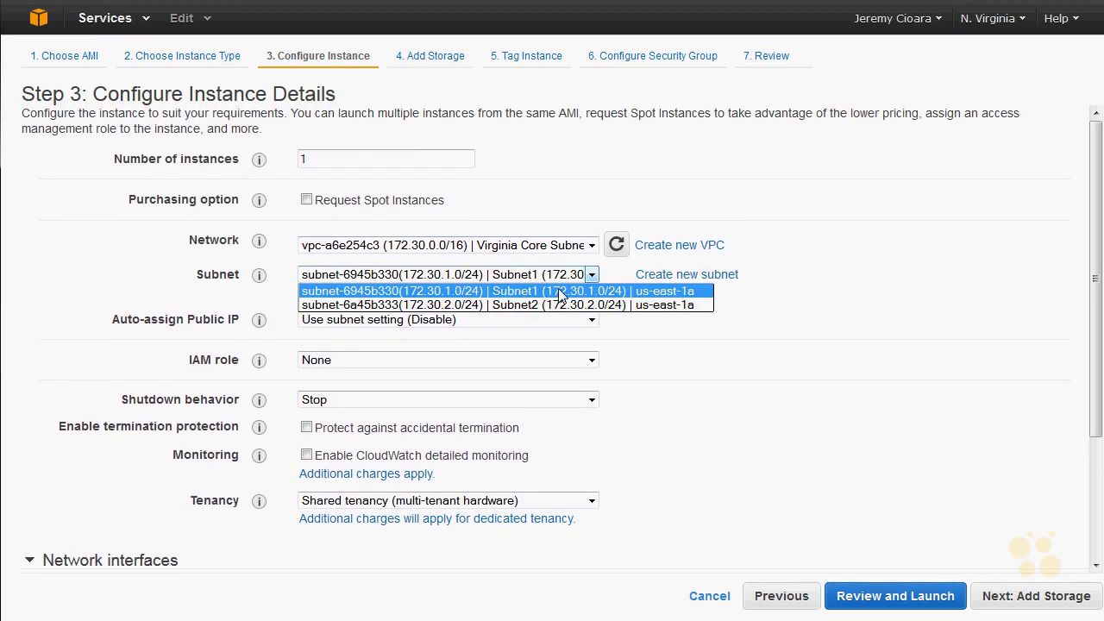
{"action": "left_click", "coordinate": [560, 294]}
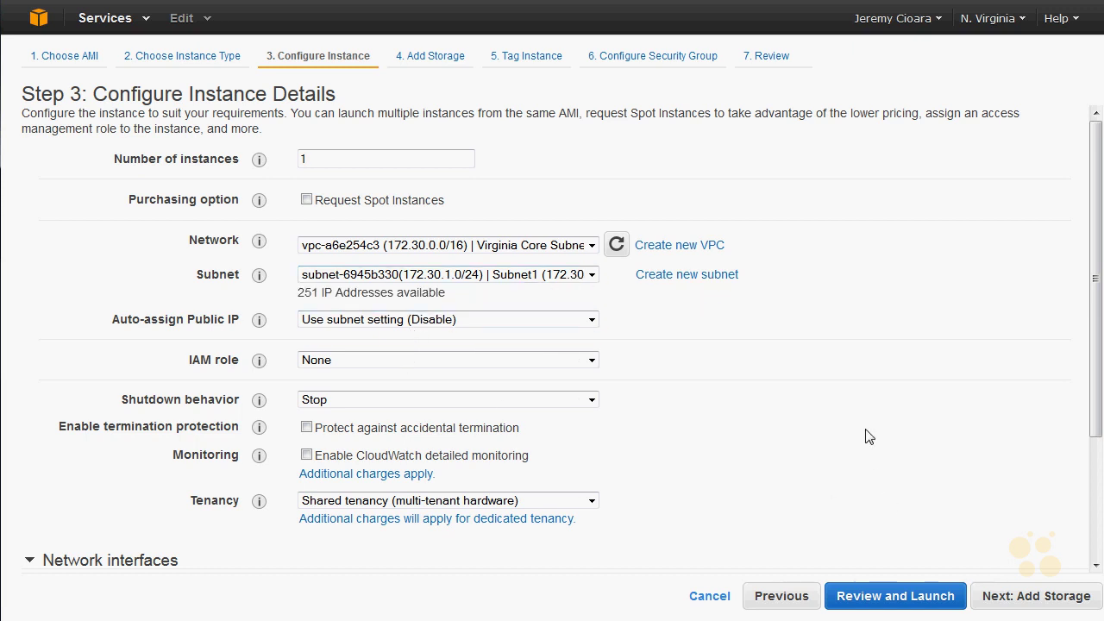
Step: Keep the default storage and tag settings, and assign the existing SSH and ICMP security group to the instance
{"action": "left_click", "coordinate": [992, 599]}
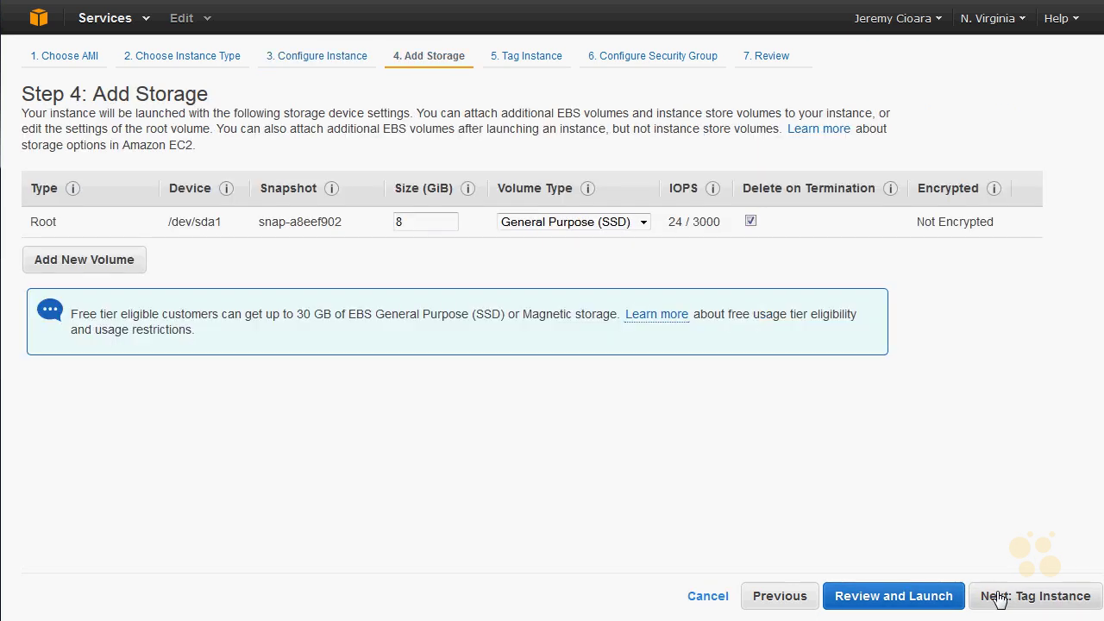
{"action": "left_click", "coordinate": [998, 598]}
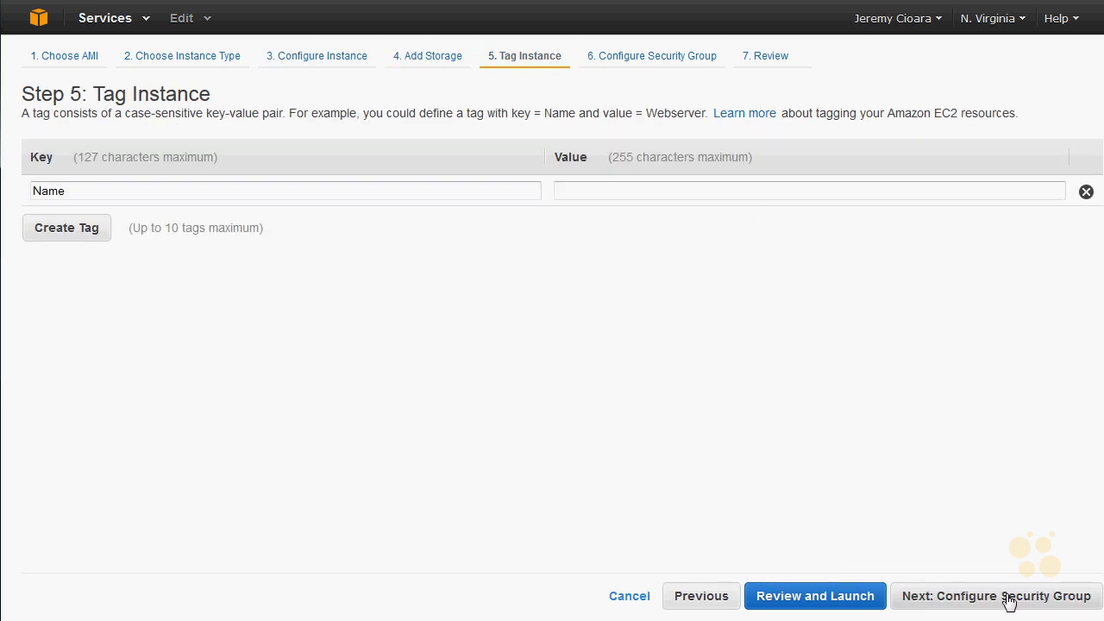
{"action": "left_click", "coordinate": [1001, 595]}
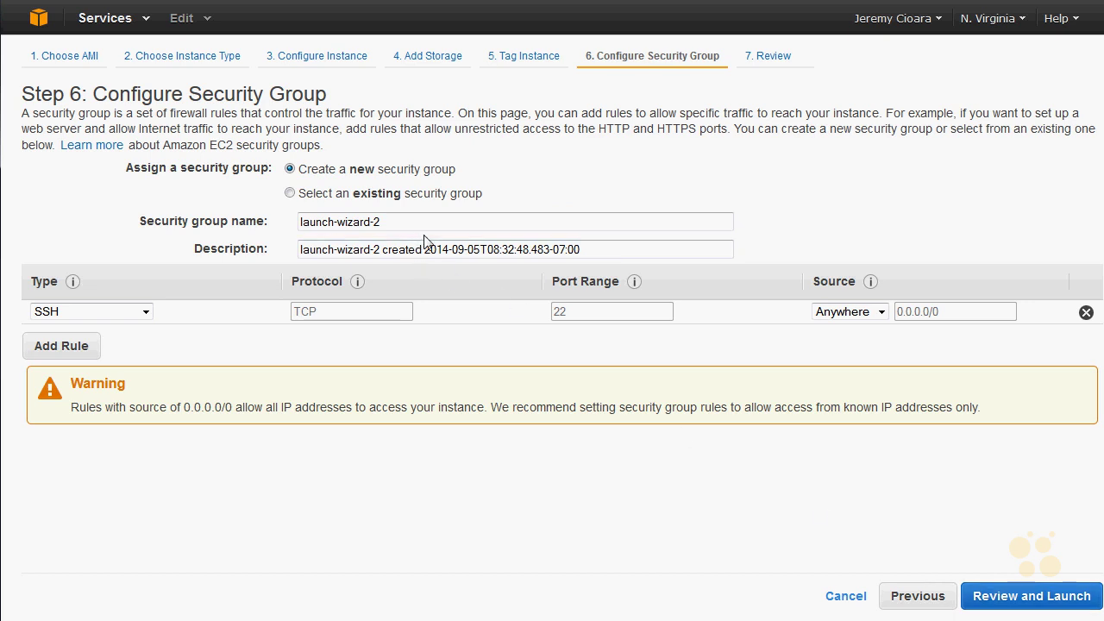
{"action": "left_click", "coordinate": [357, 195]}
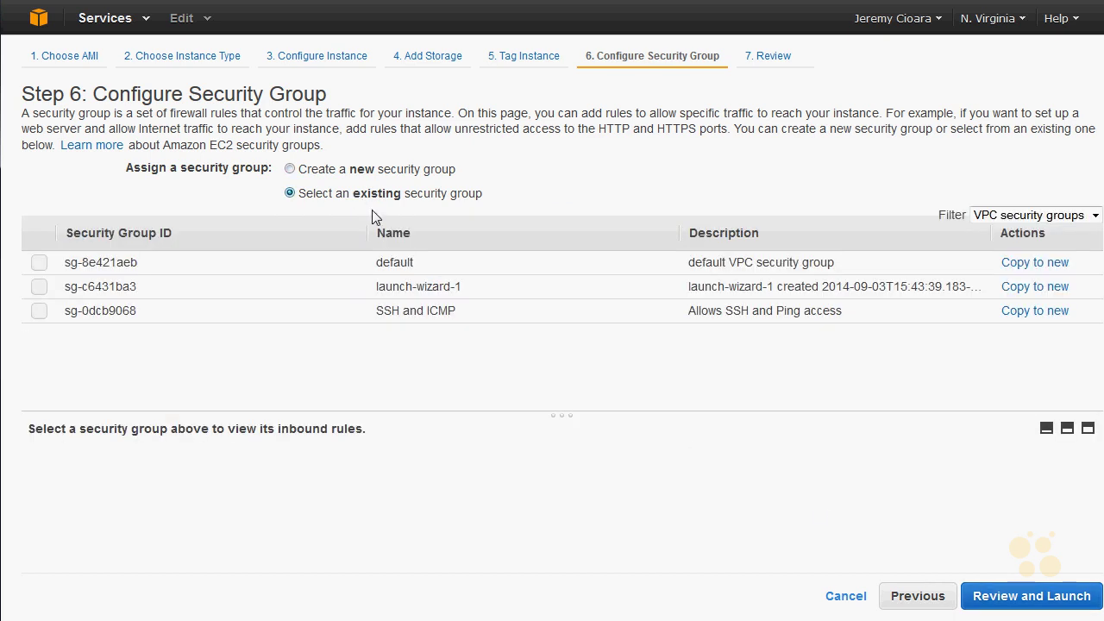
{"action": "left_click", "coordinate": [40, 311]}
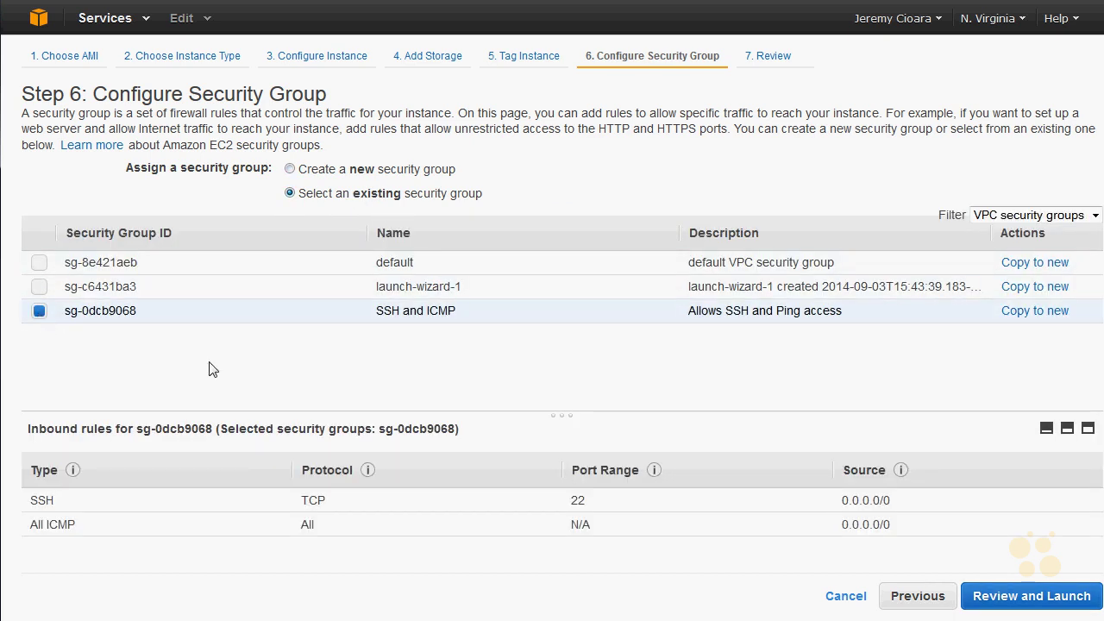
{"action": "left_click", "coordinate": [1050, 597]}
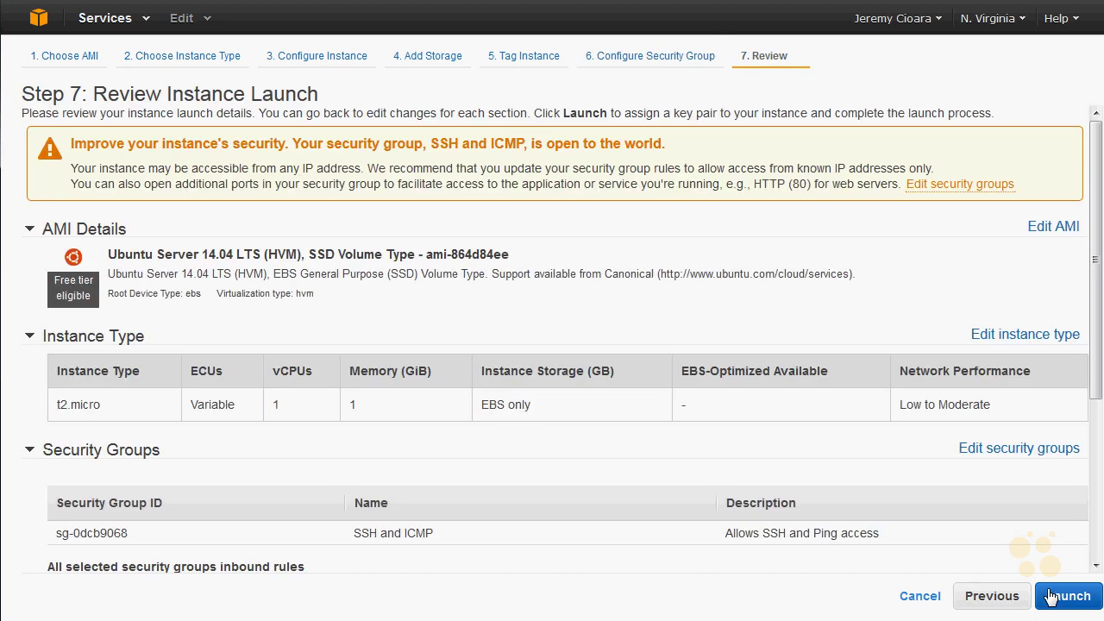
Step: Launch the instance with the existing key pair CBTKeys9.1.14, acknowledging access to its private key file
{"action": "left_click", "coordinate": [1078, 605]}
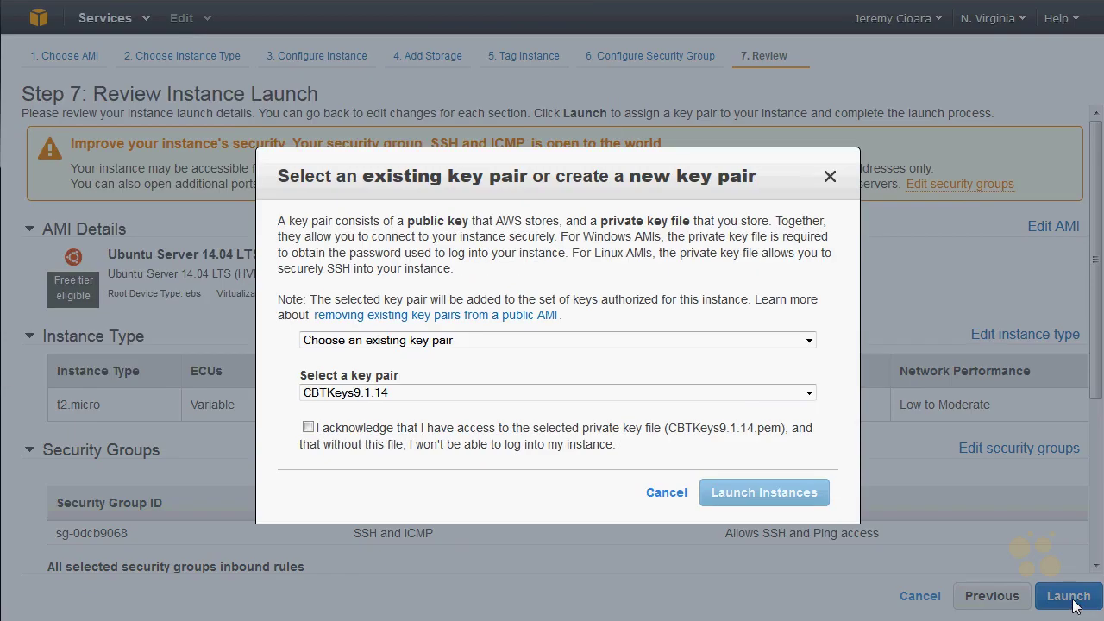
{"action": "left_click", "coordinate": [309, 428]}
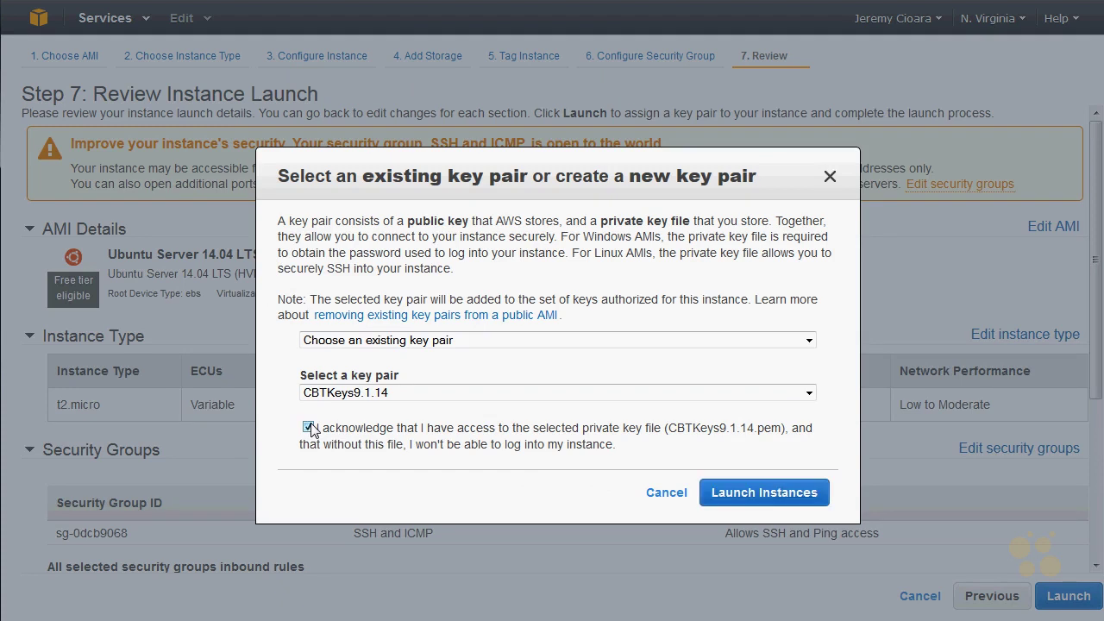
{"action": "left_click", "coordinate": [759, 500]}
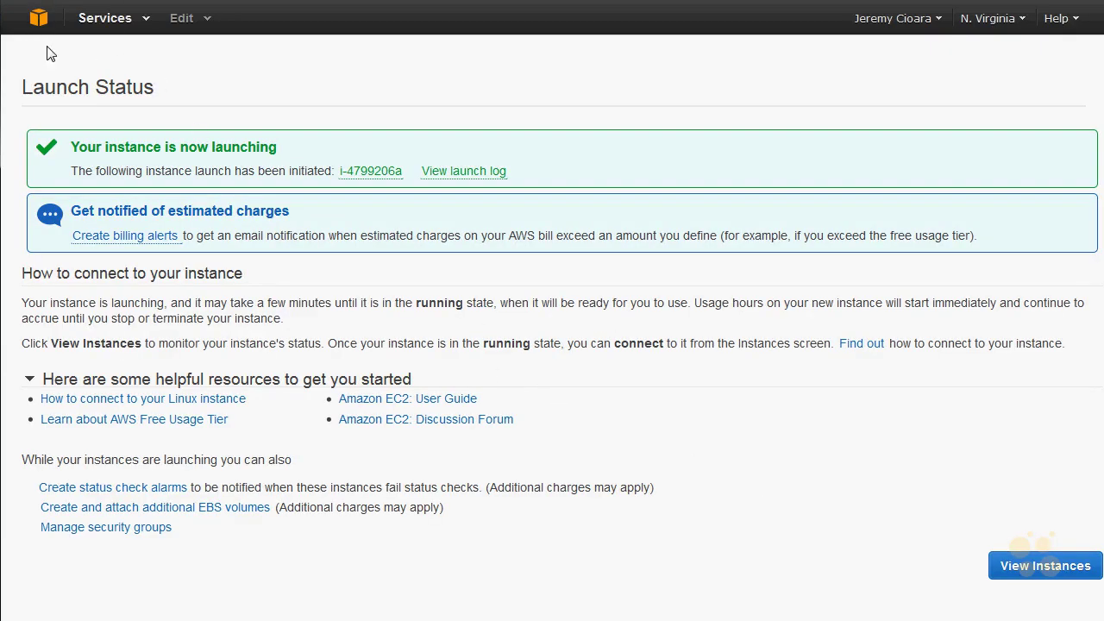
Step: From the EC2 instances list, start launching another instance with the Ubuntu Server 14.04 LTS (HVM) image and the t2.micro type
{"action": "left_click", "coordinate": [39, 17]}
{"action": "left_click", "coordinate": [57, 155]}
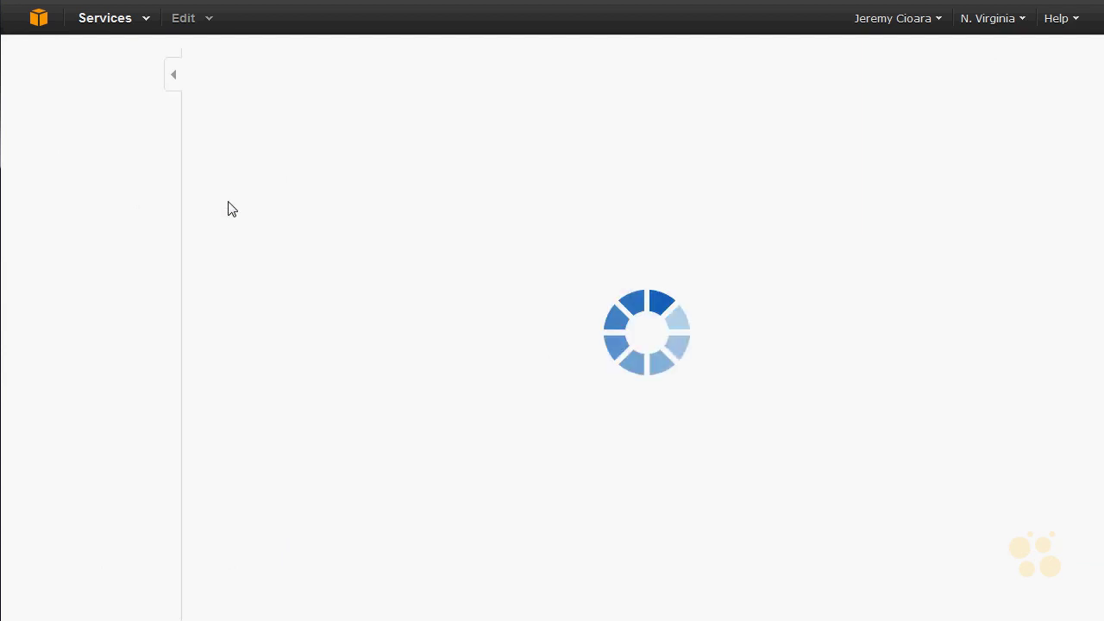
{"action": "left_click", "coordinate": [312, 124]}
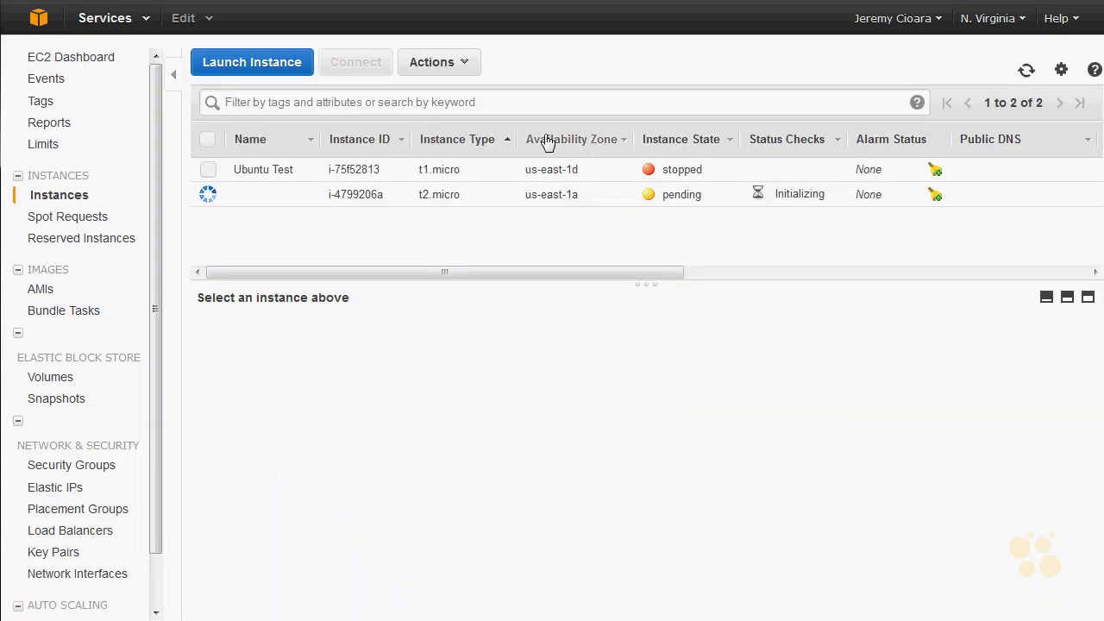
{"action": "left_click", "coordinate": [284, 68]}
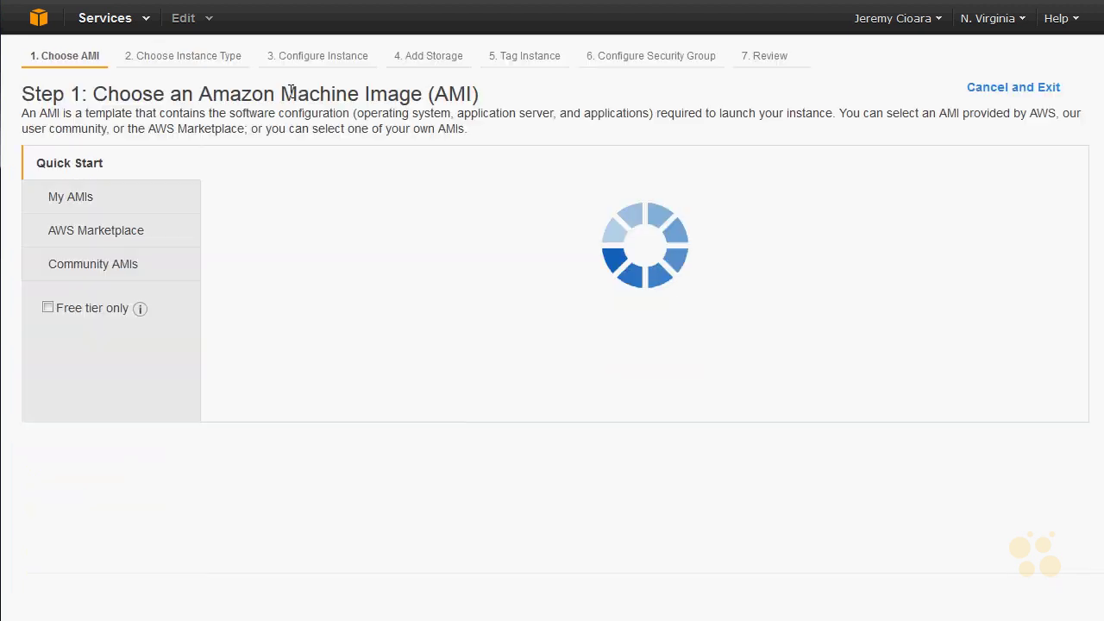
{"action": "left_click", "coordinate": [992, 487]}
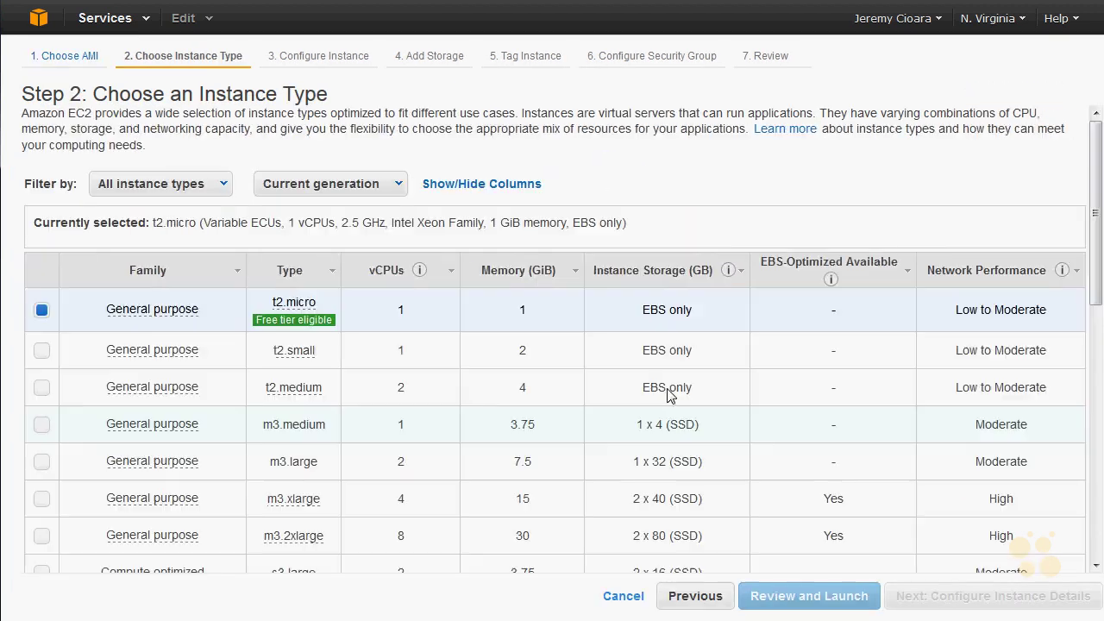
{"action": "left_click", "coordinate": [896, 596]}
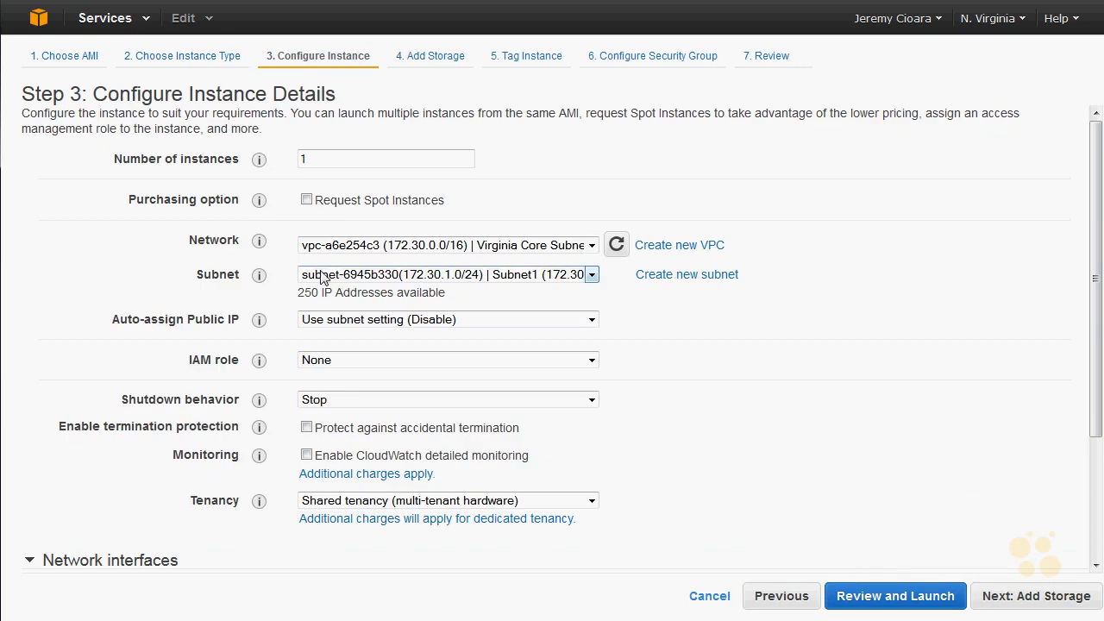
{"action": "type", "text": "110"}
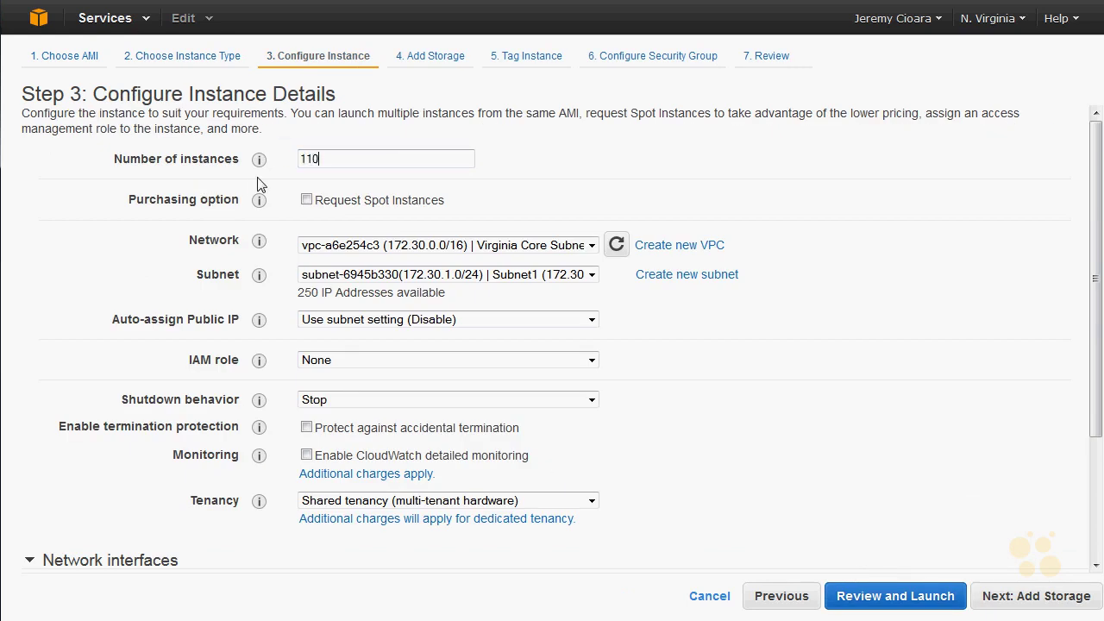
{"action": "key", "text": "BackSpace"}
{"action": "key", "text": "BackSpace"}
{"action": "key", "text": "BackSpace"}
{"action": "type", "text": "1"}
Step: Place the second instance in Subnet2 (172.30.2.0/24) of the 172.30.0.0/16 VPC
{"action": "left_click", "coordinate": [436, 274]}
{"action": "left_click", "coordinate": [435, 274]}
{"action": "left_click", "coordinate": [435, 274]}
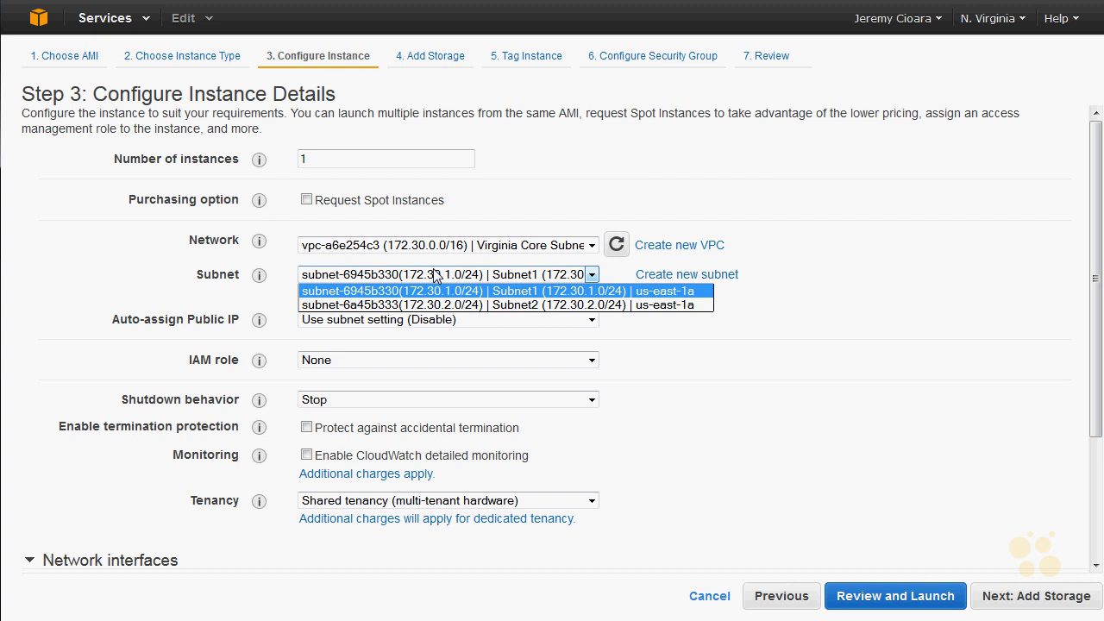
{"action": "left_click", "coordinate": [512, 292]}
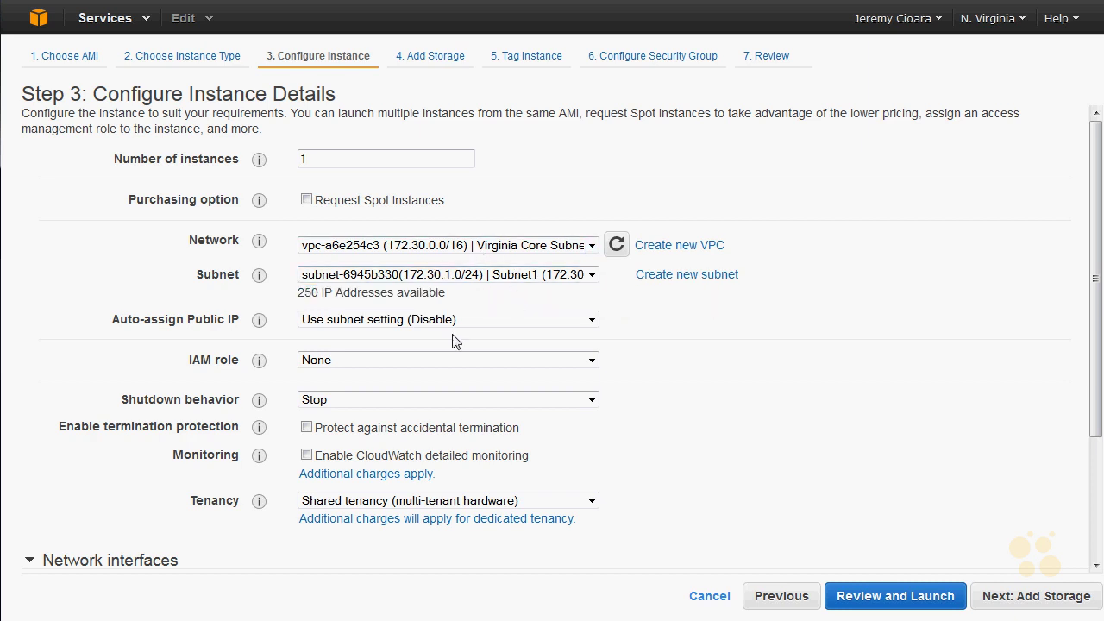
{"action": "left_click", "coordinate": [497, 276]}
{"action": "left_click", "coordinate": [494, 304]}
Step: Leave storage and tags at their defaults, and give the second instance the existing SSH and ICMP security group
{"action": "left_click", "coordinate": [1069, 596]}
{"action": "left_click", "coordinate": [1064, 599]}
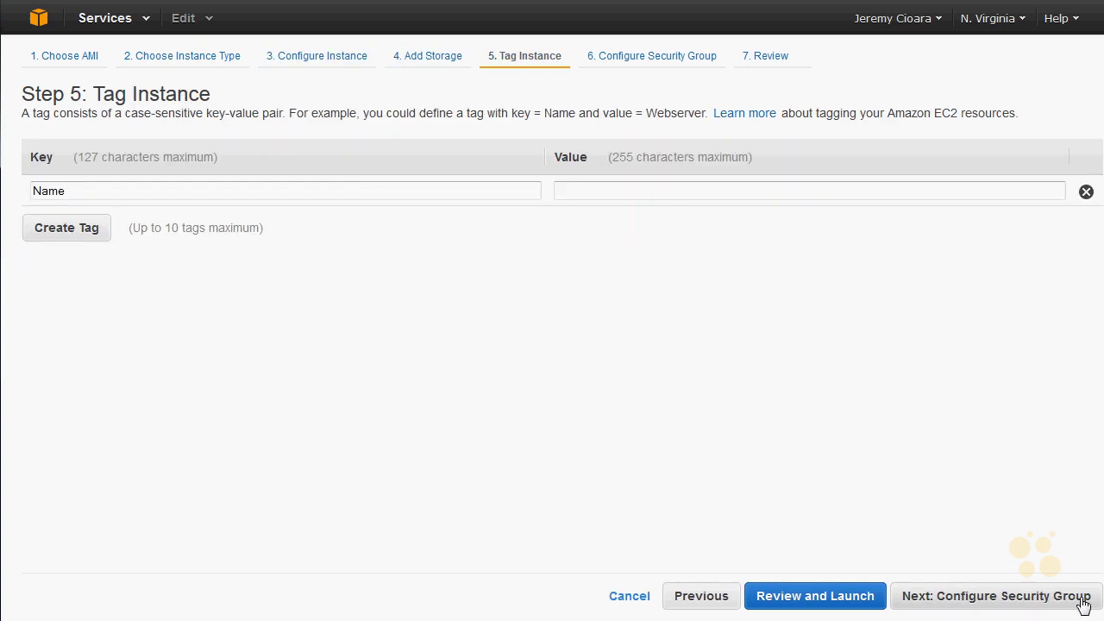
{"action": "left_click", "coordinate": [1080, 600]}
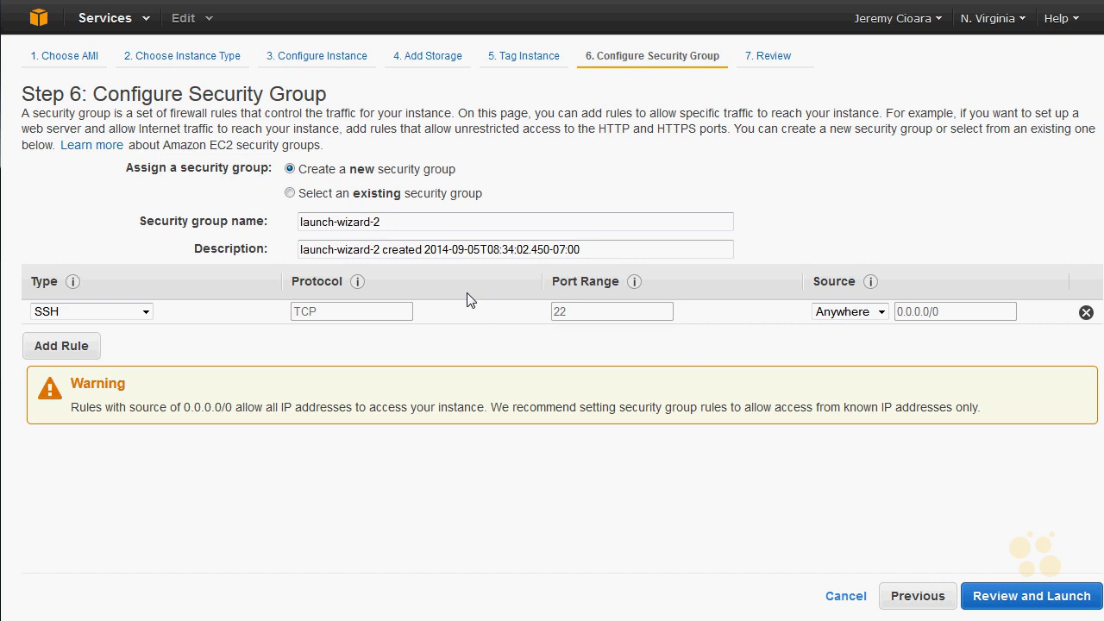
{"action": "left_click", "coordinate": [290, 193]}
{"action": "left_click", "coordinate": [38, 312]}
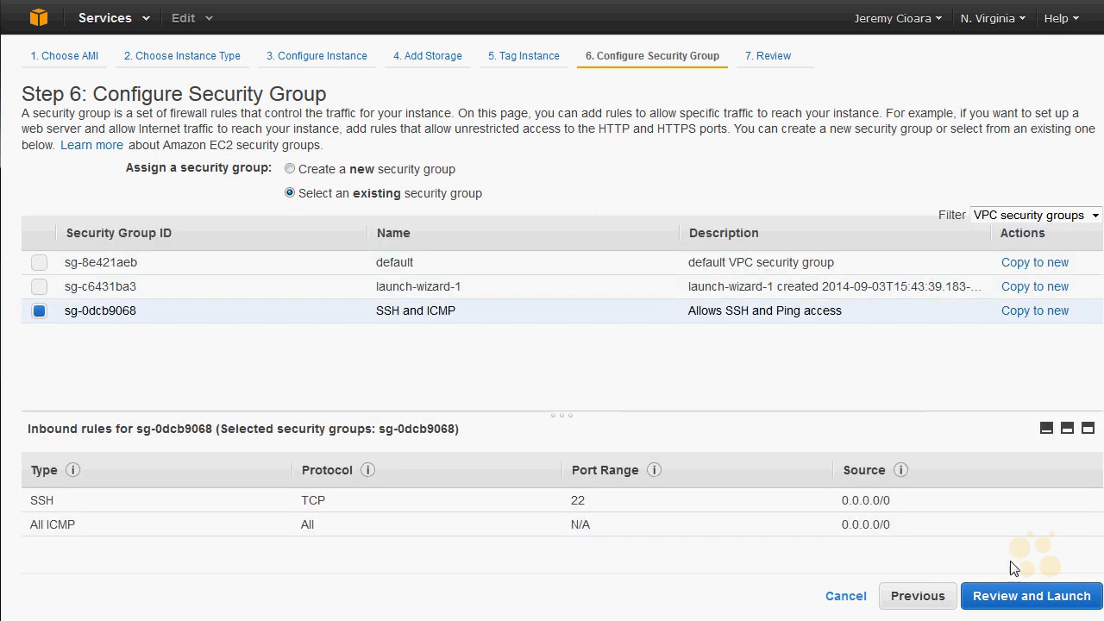
{"action": "left_click", "coordinate": [1009, 600]}
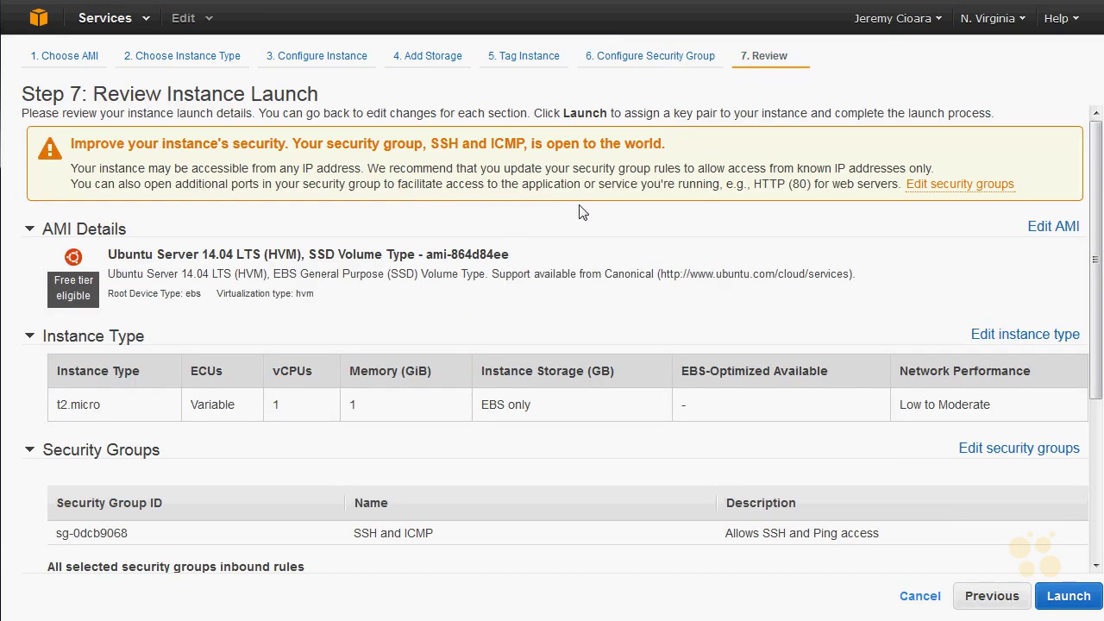
Step: Launch the second instance with the existing key pair CBTKeys9.1.14, acknowledging access to its private key file
{"action": "left_click", "coordinate": [1068, 596]}
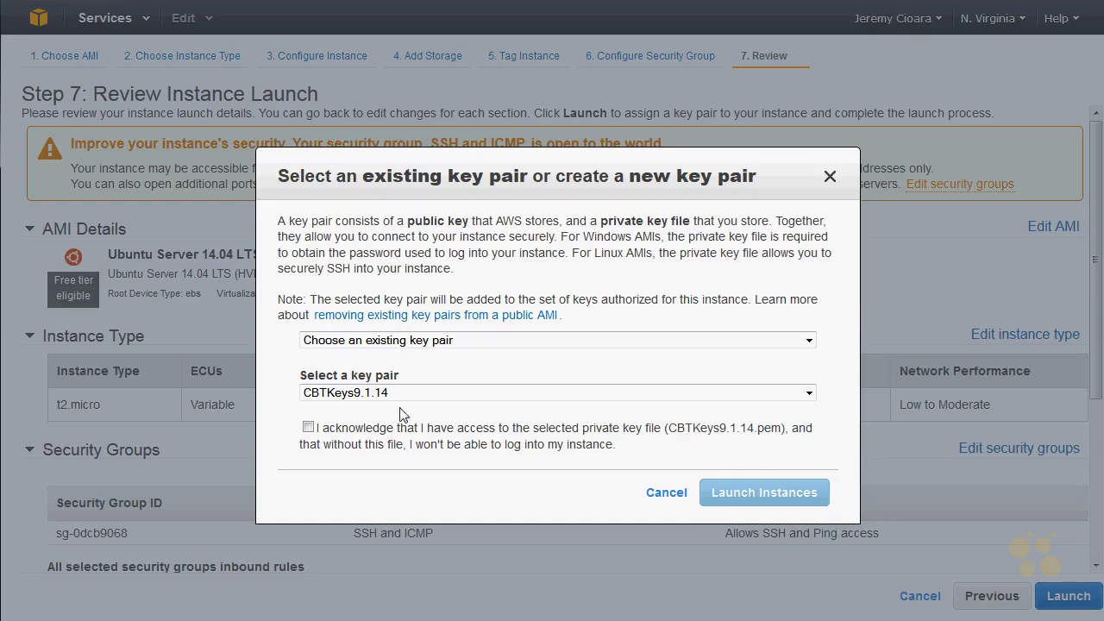
{"action": "left_click", "coordinate": [309, 427]}
{"action": "left_click", "coordinate": [729, 492]}
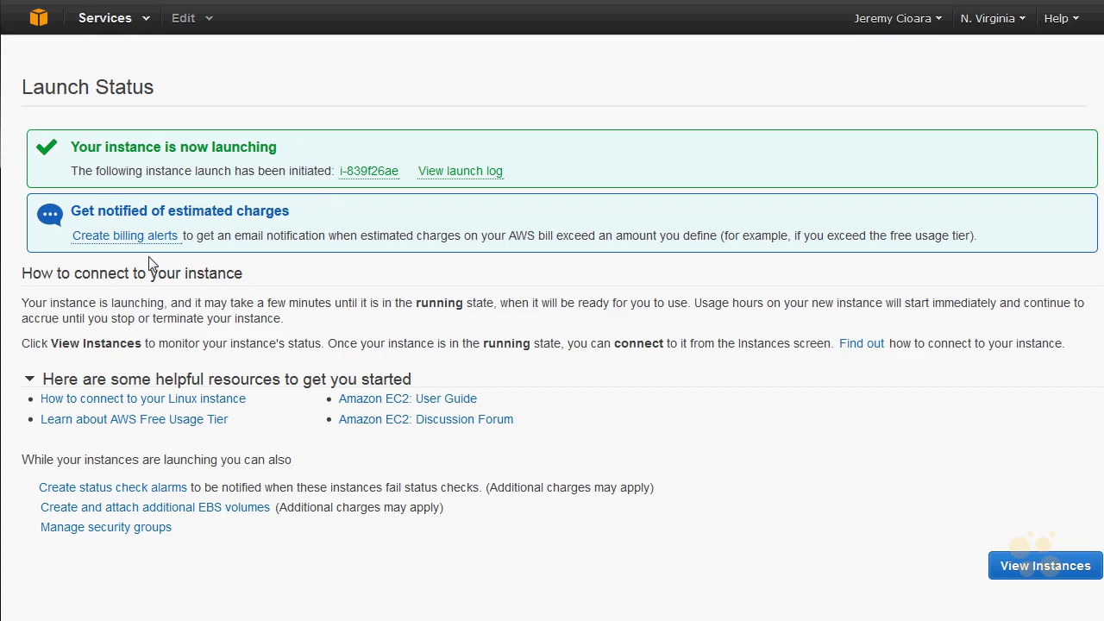
Step: Go to the running EC2 instances and view the security group rules applied to the Subnet1 instance
{"action": "left_click", "coordinate": [39, 18]}
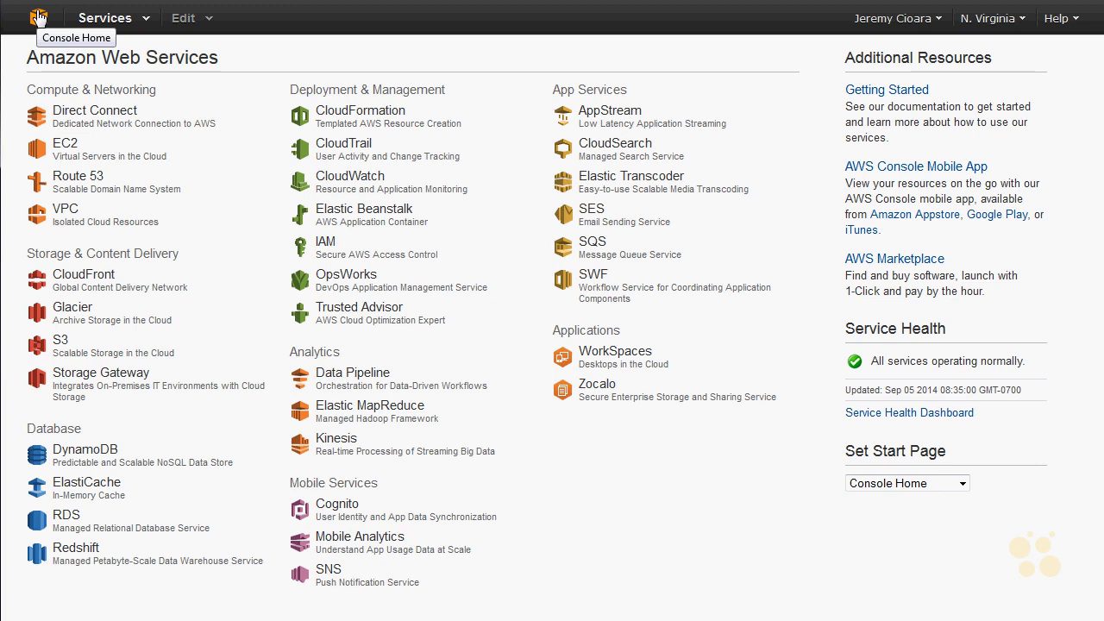
{"action": "left_click", "coordinate": [67, 140]}
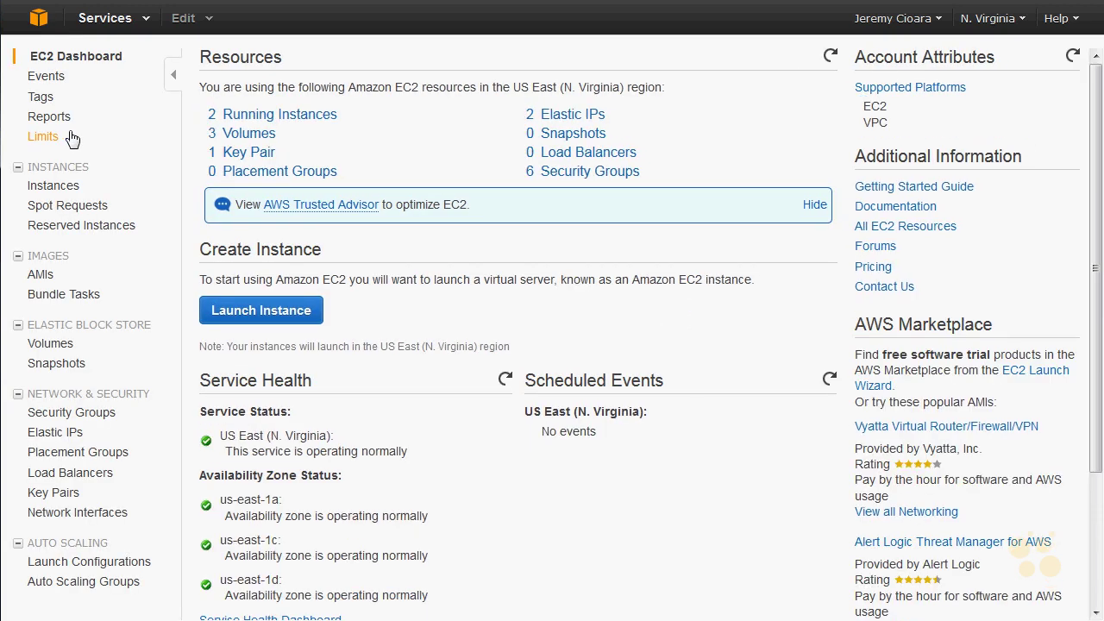
{"action": "left_click", "coordinate": [322, 115]}
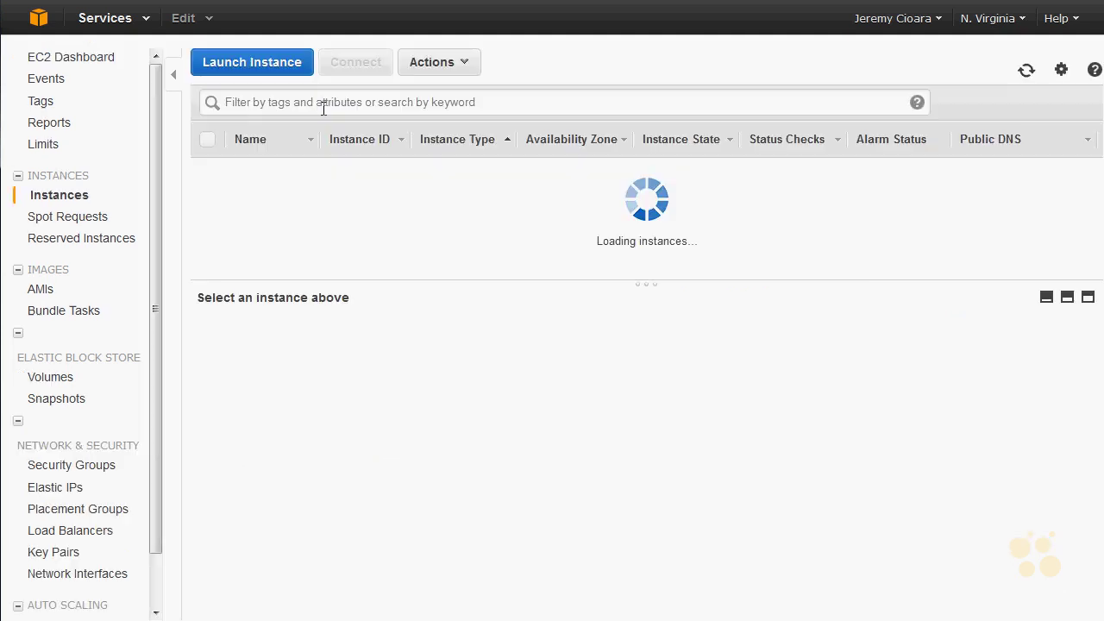
{"action": "left_click", "coordinate": [549, 203]}
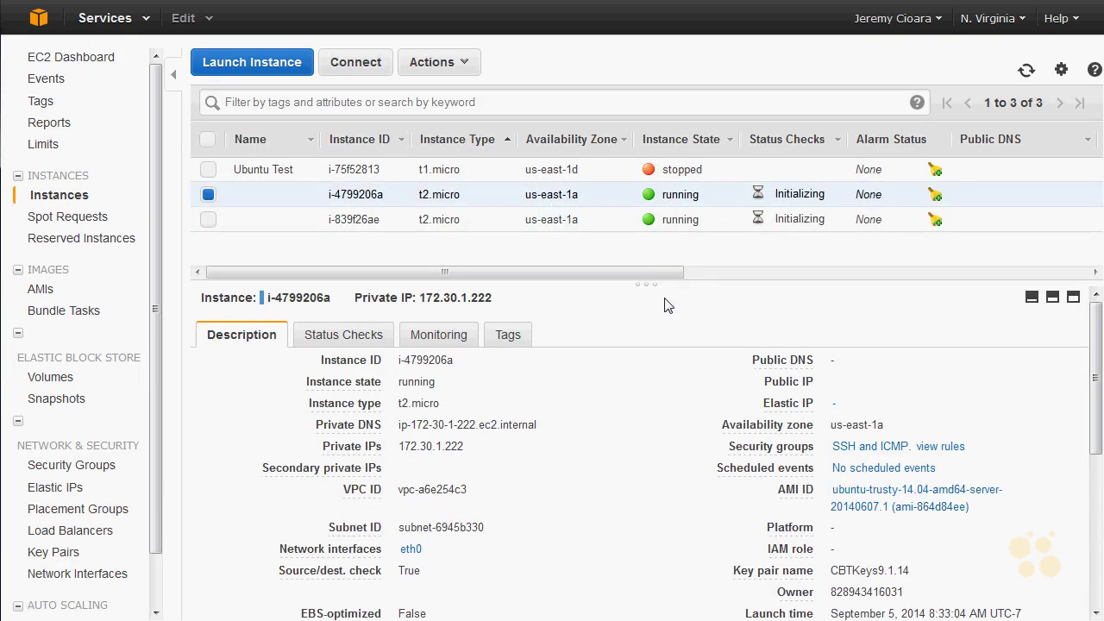
{"action": "left_click", "coordinate": [948, 446]}
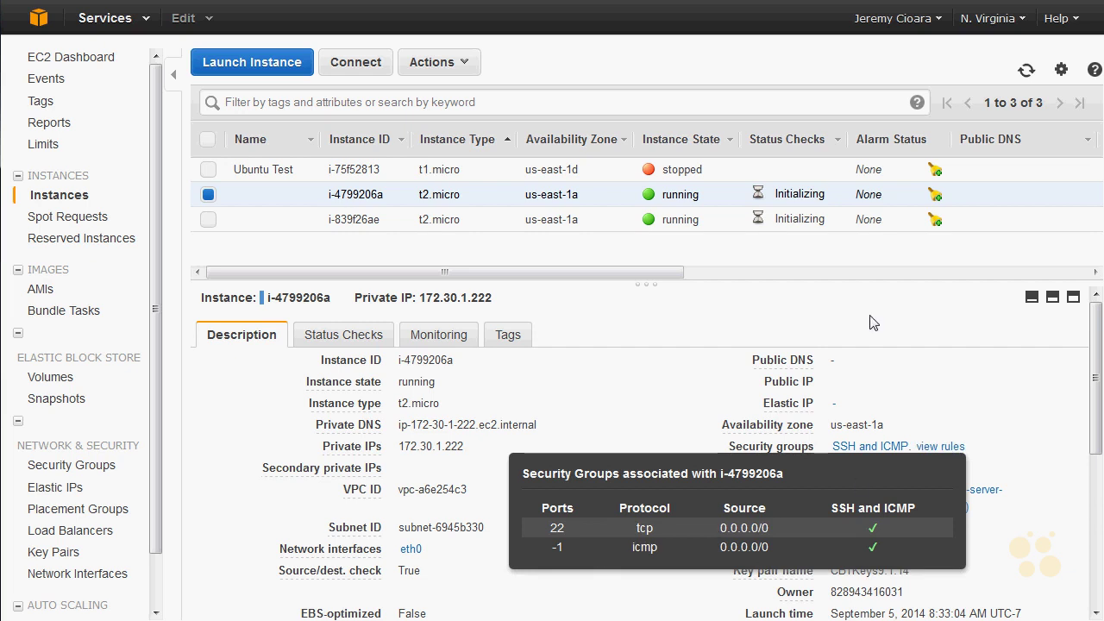
{"action": "left_click", "coordinate": [714, 343]}
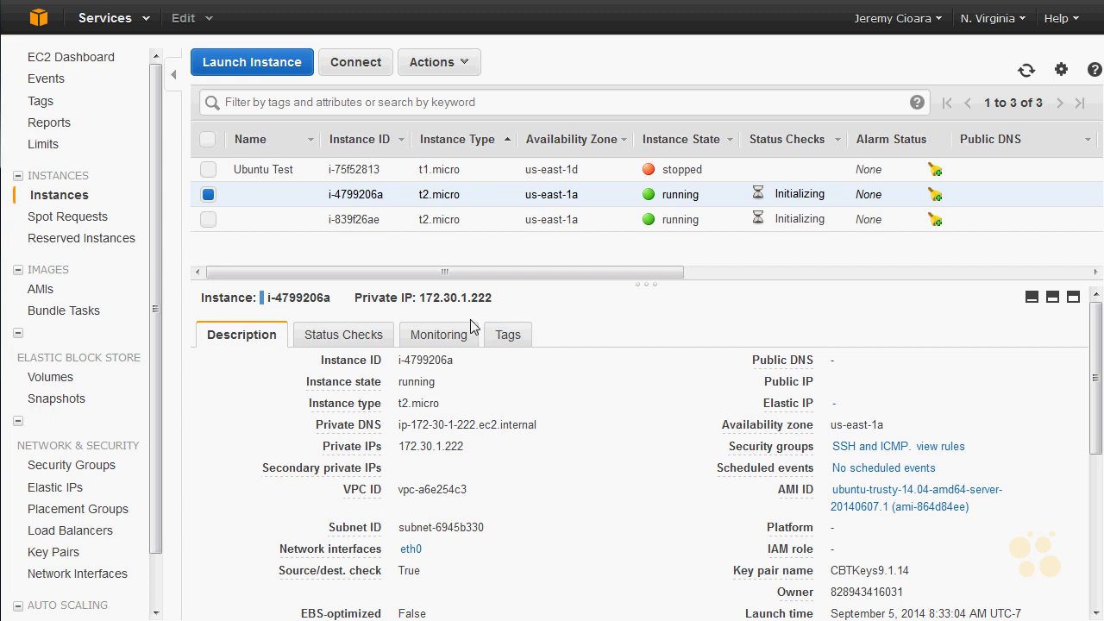
Step: Compare the details of the two t2.micro instances, checking the private IP address of each
{"action": "left_click", "coordinate": [496, 220]}
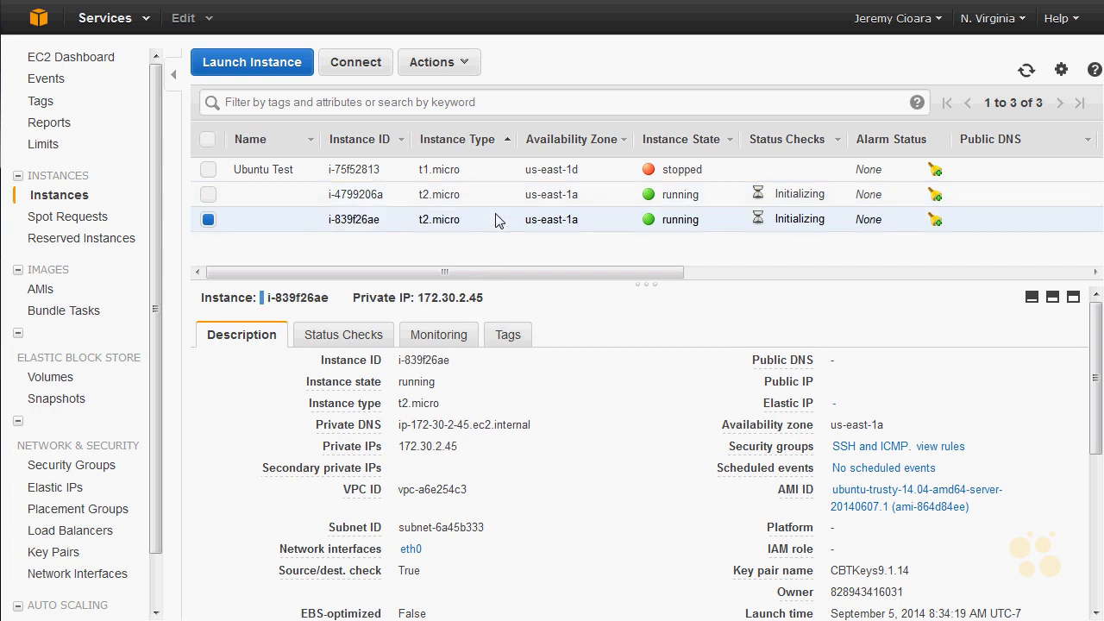
{"action": "left_click", "coordinate": [503, 200]}
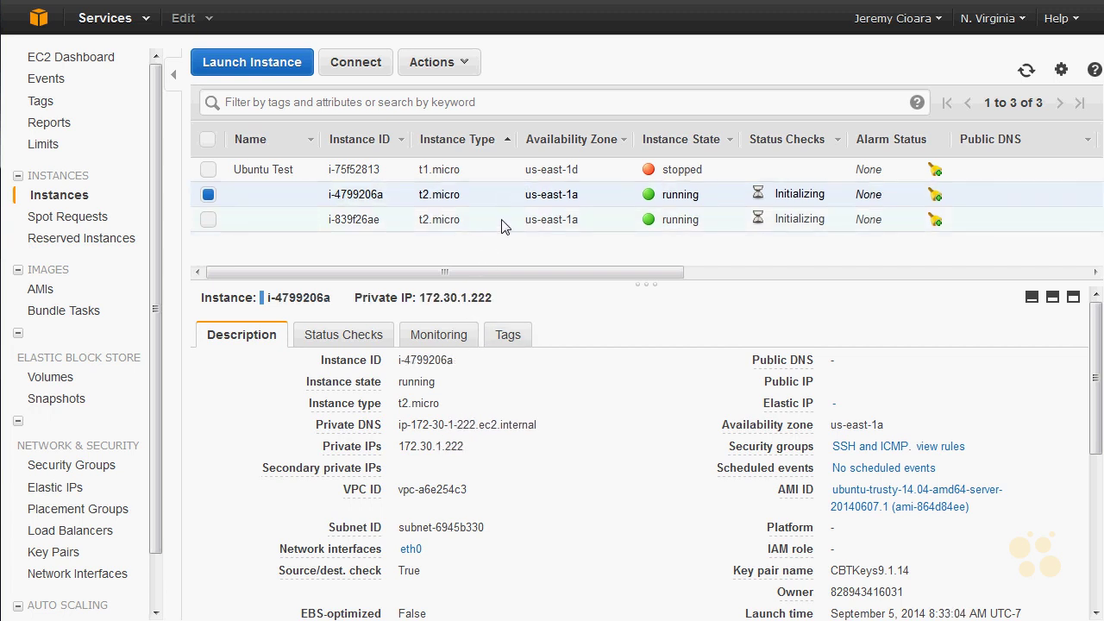
{"action": "left_click", "coordinate": [505, 224]}
{"action": "left_click_drag", "start_coordinate": [455, 446], "coordinate": [393, 447]}
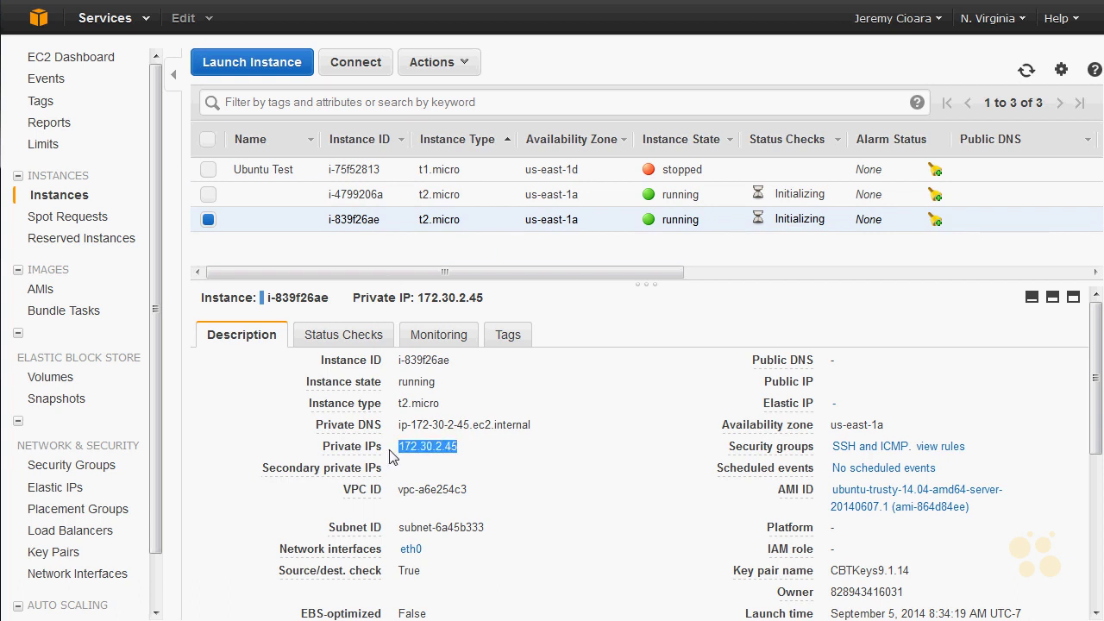
{"action": "left_click", "coordinate": [402, 204]}
{"action": "left_click_drag", "start_coordinate": [450, 448], "coordinate": [397, 459]}
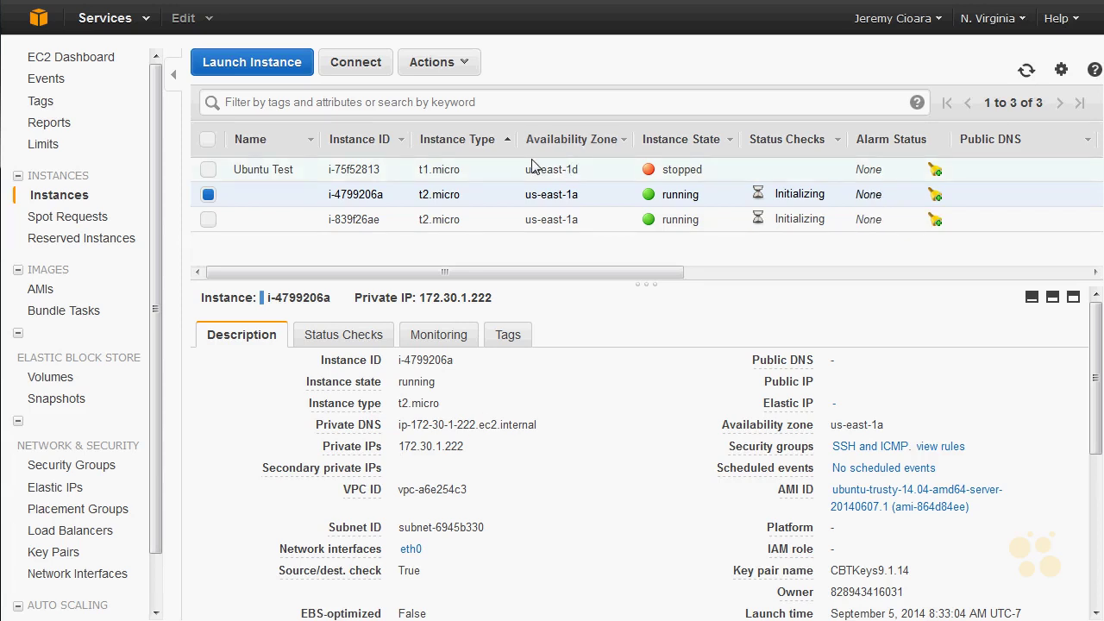
Step: Go to the network interfaces list and open the SSH and ICMP security group of the Subnet1 instance's primary interface
{"action": "left_click", "coordinate": [103, 576]}
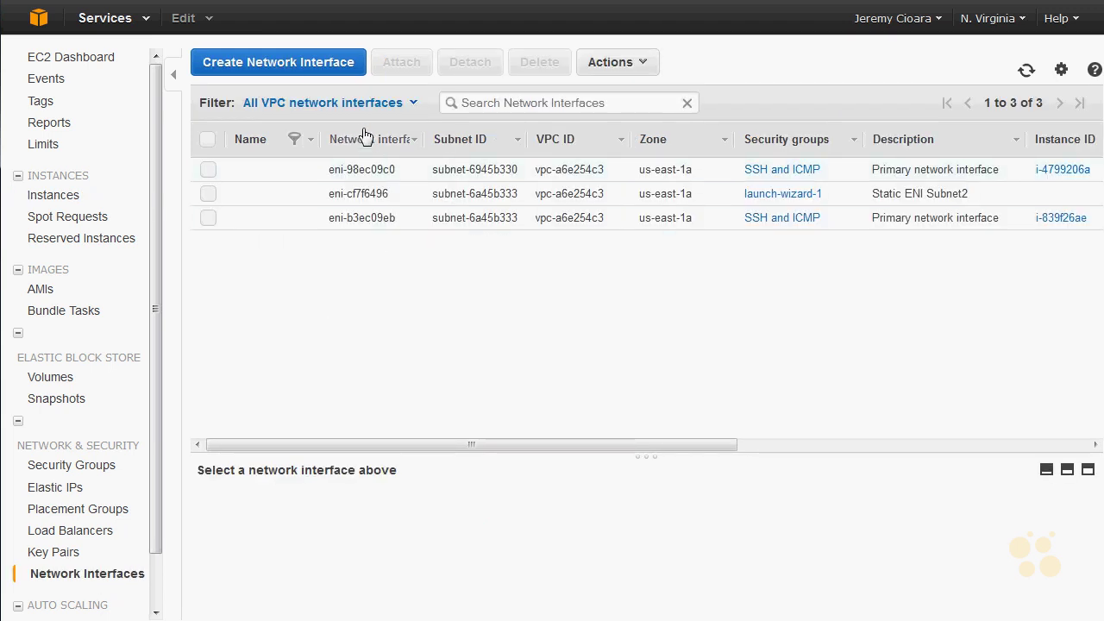
{"action": "left_click", "coordinate": [782, 170]}
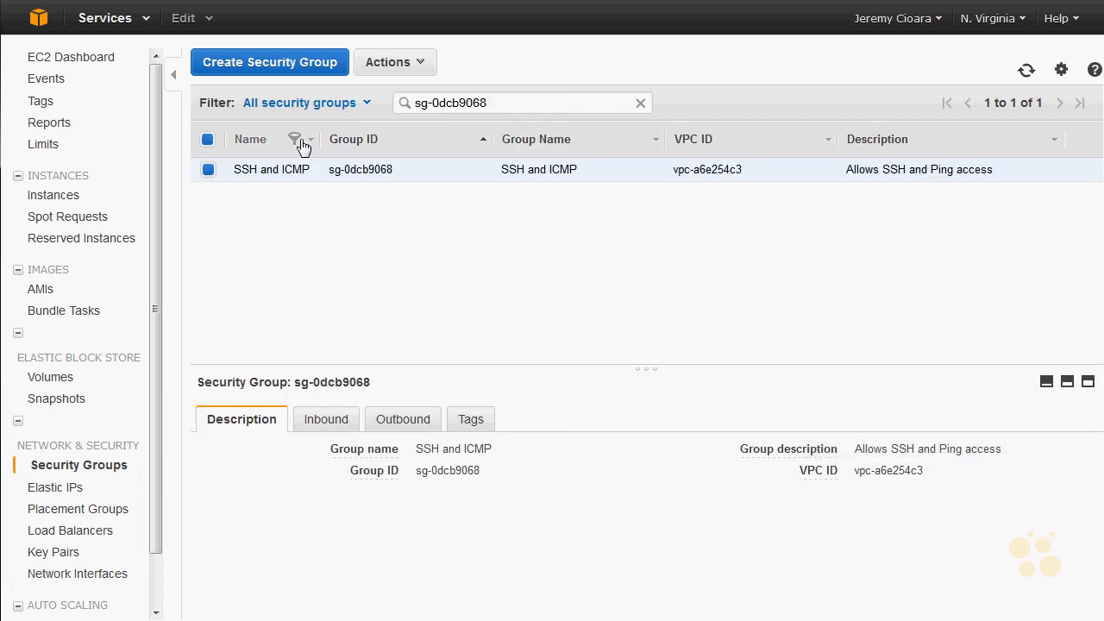
Step: Create a network interface described as Subnet1 in the 172.30.1.0/24 subnet, with private IP 172.30.1.50 and the SSH and ICMP security group
{"action": "left_click", "coordinate": [91, 575]}
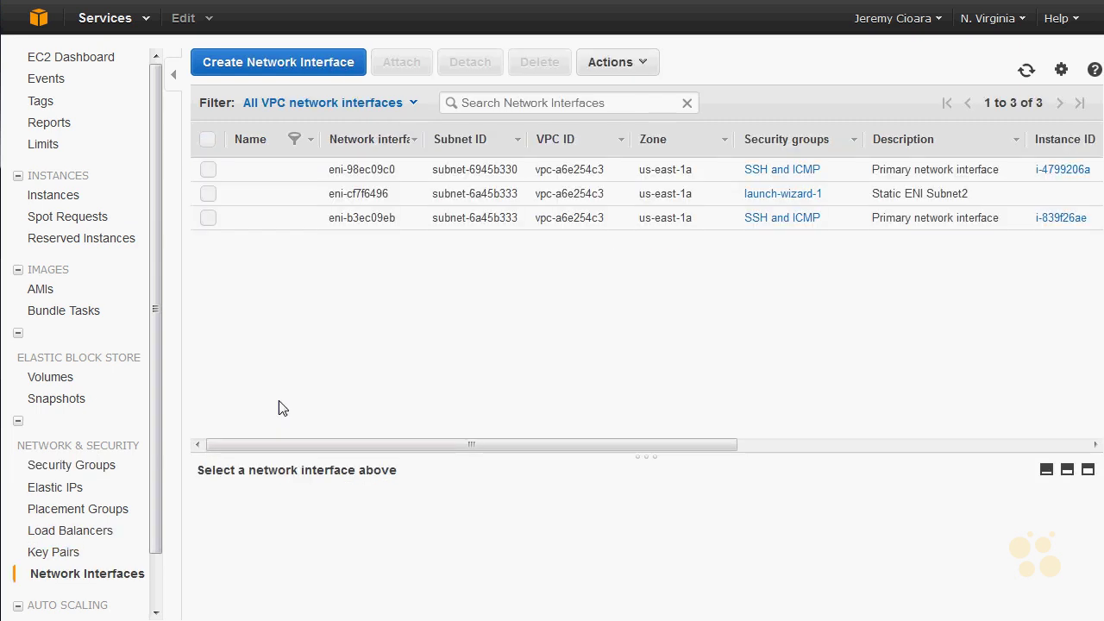
{"action": "left_click", "coordinate": [368, 173]}
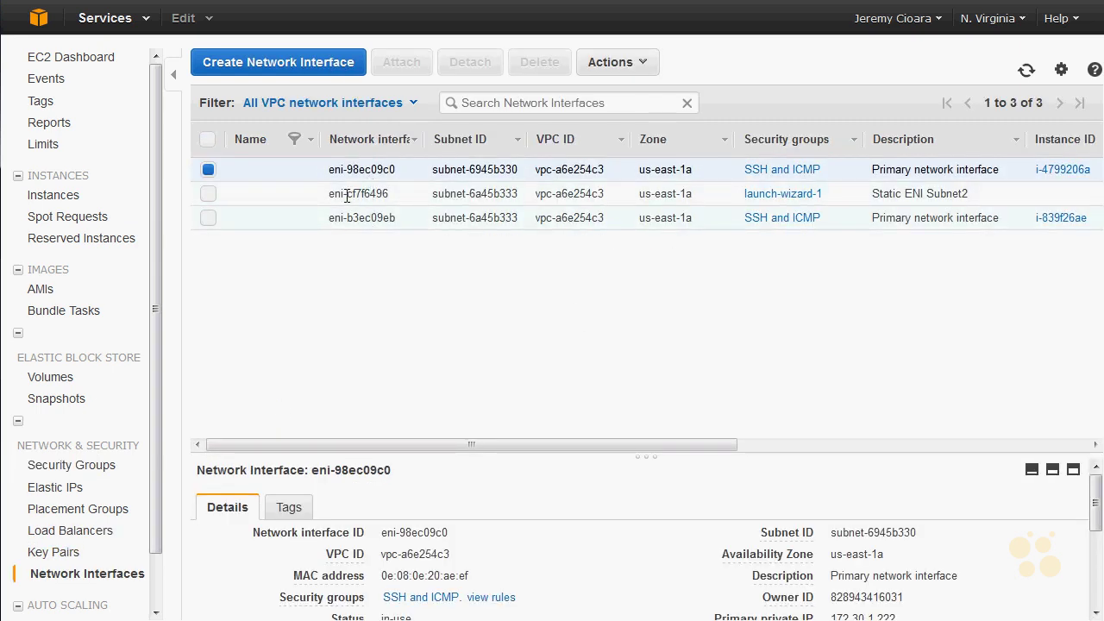
{"action": "left_click", "coordinate": [276, 60]}
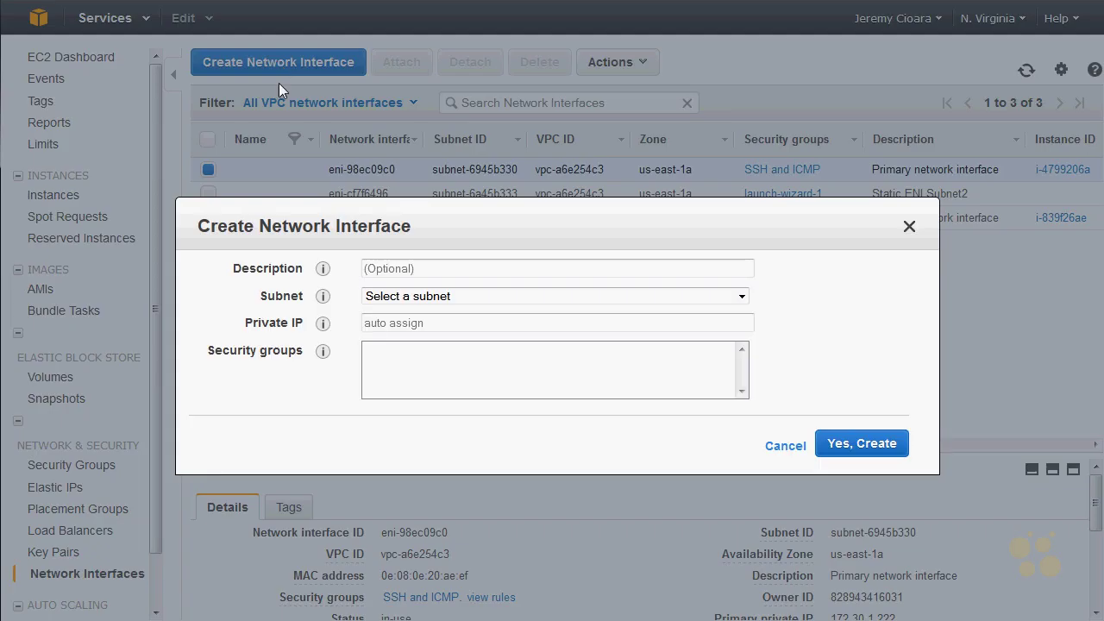
{"action": "left_click", "coordinate": [540, 272]}
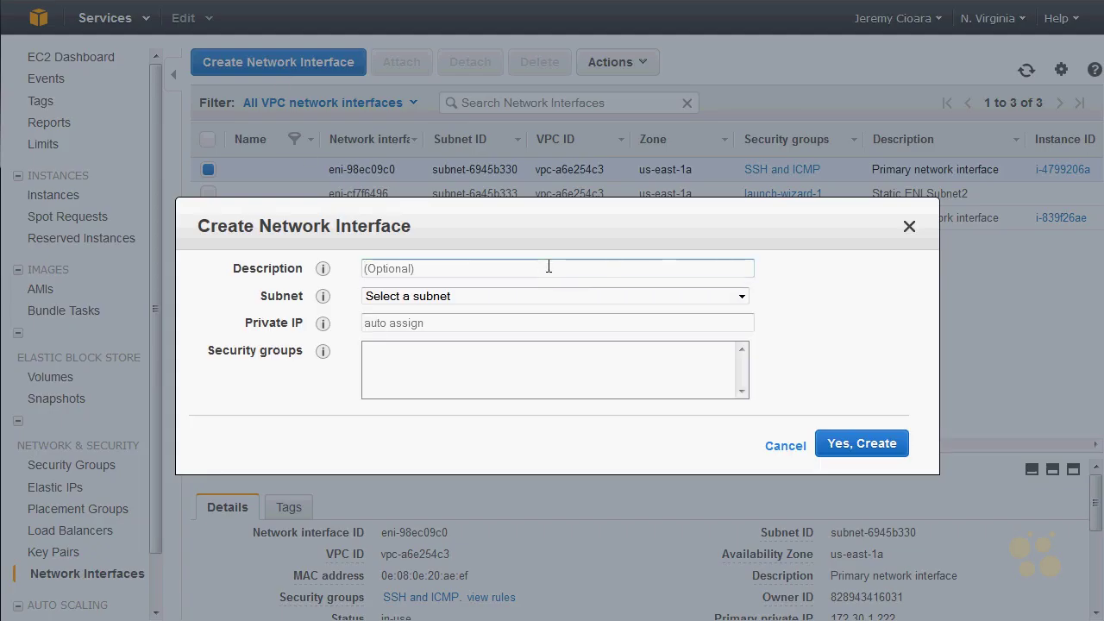
{"action": "type", "text": "Subnet1"}
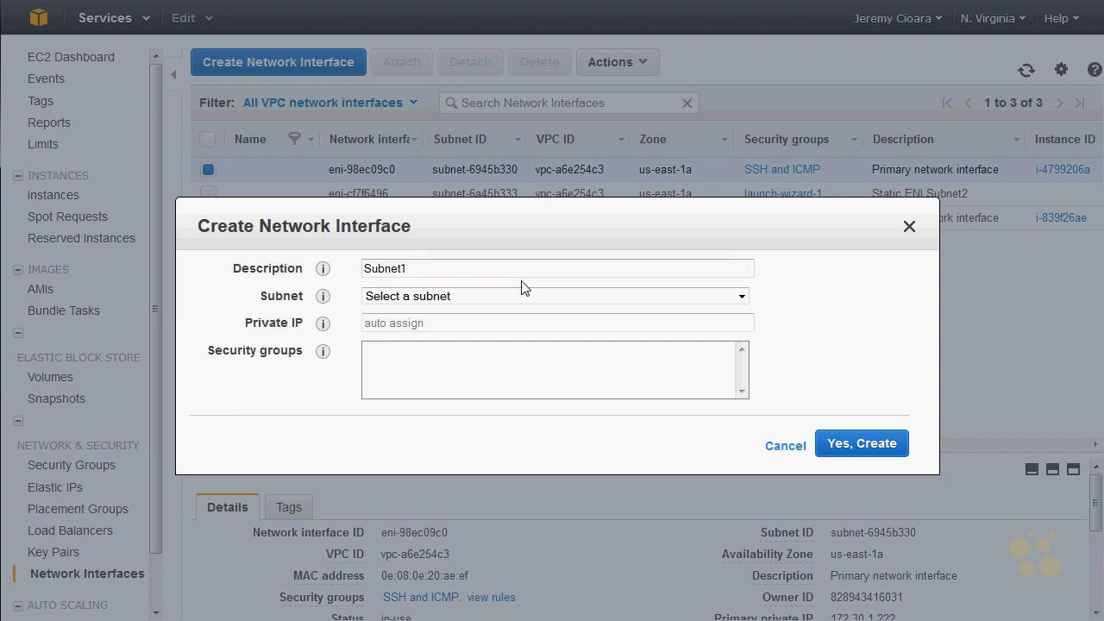
{"action": "left_click", "coordinate": [522, 293]}
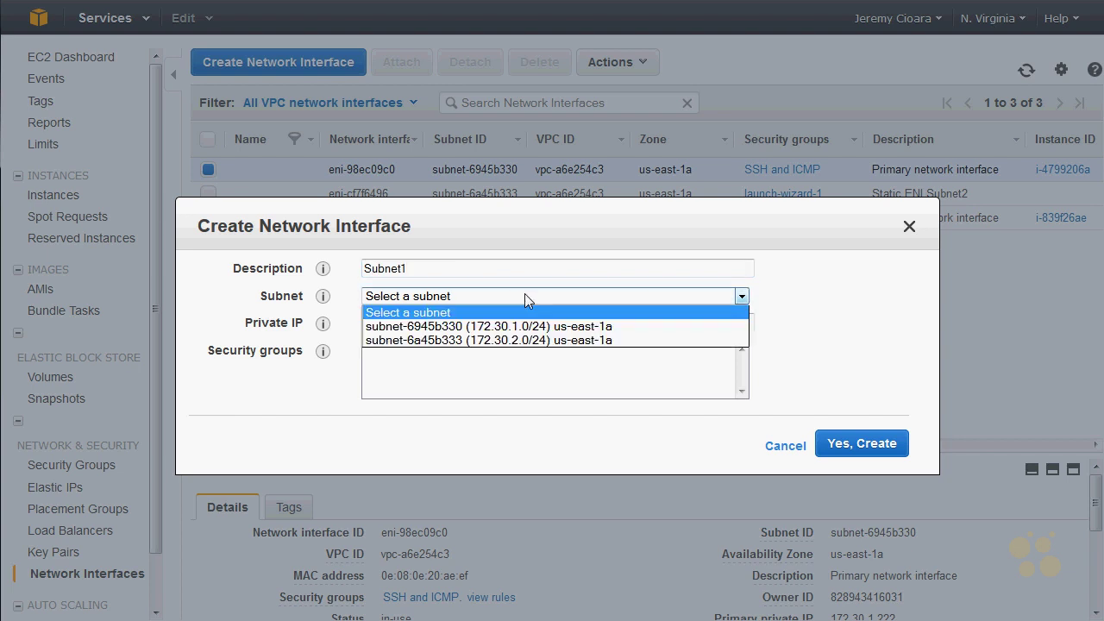
{"action": "left_click", "coordinate": [567, 327]}
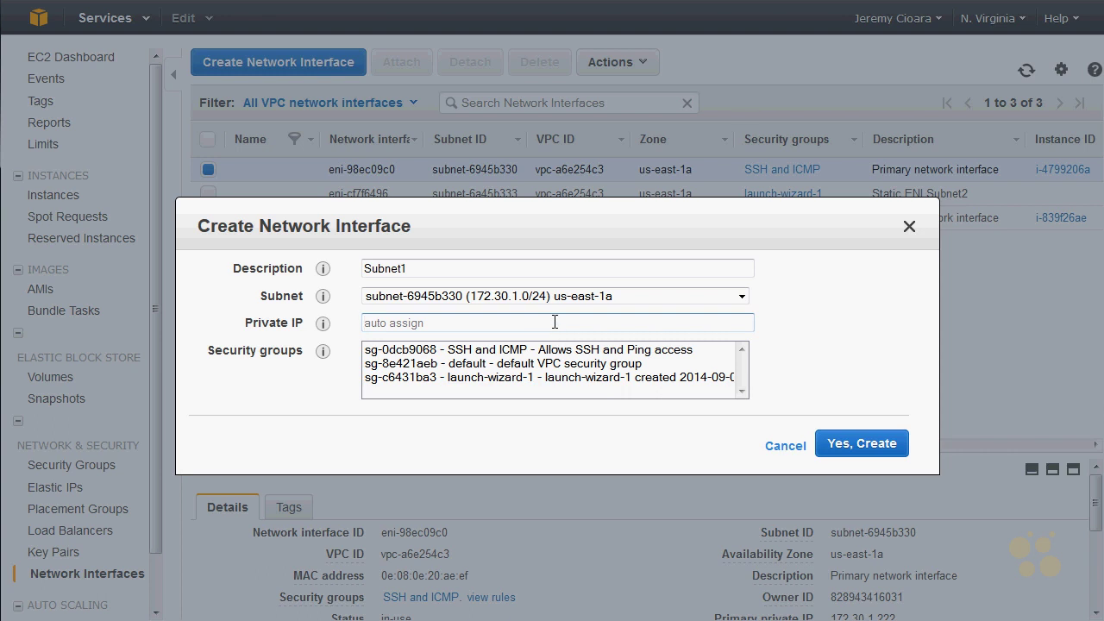
{"action": "type", "text": "172.30.1.50"}
{"action": "left_click", "coordinate": [528, 350]}
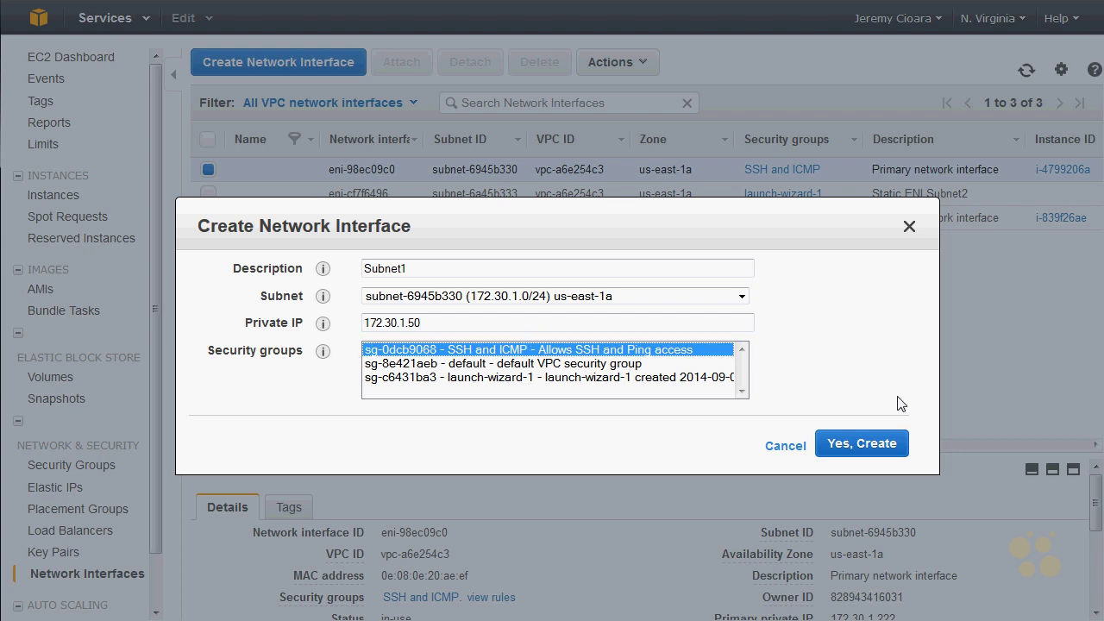
{"action": "left_click", "coordinate": [863, 443]}
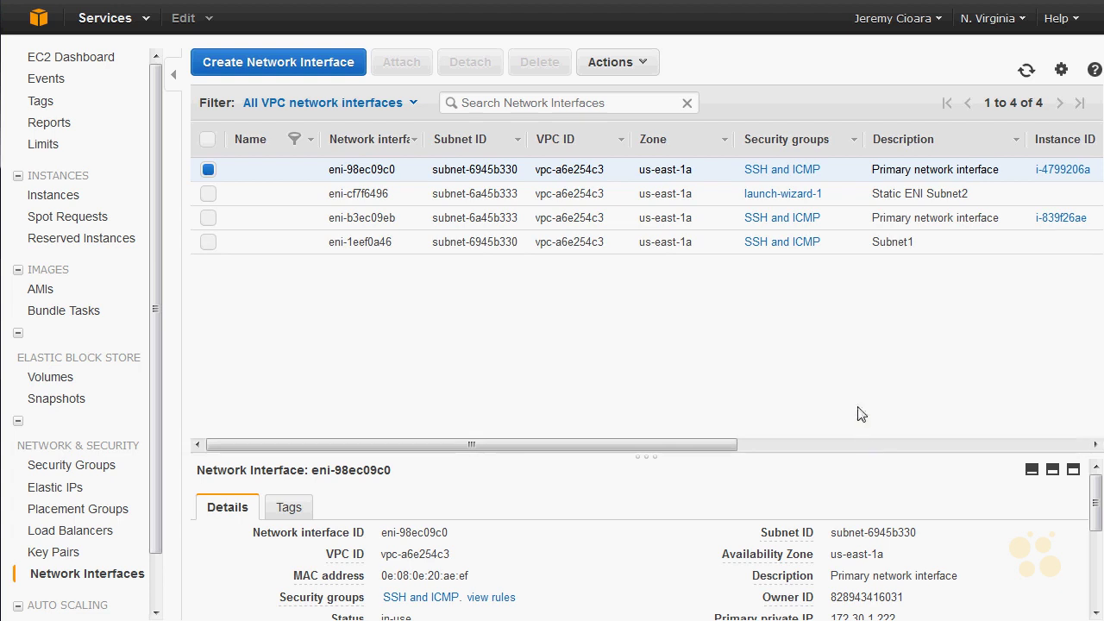
Step: Delete the unattached network interface described as Static ENI Subnet2, keeping the Subnet1 interface
{"action": "left_click", "coordinate": [899, 243]}
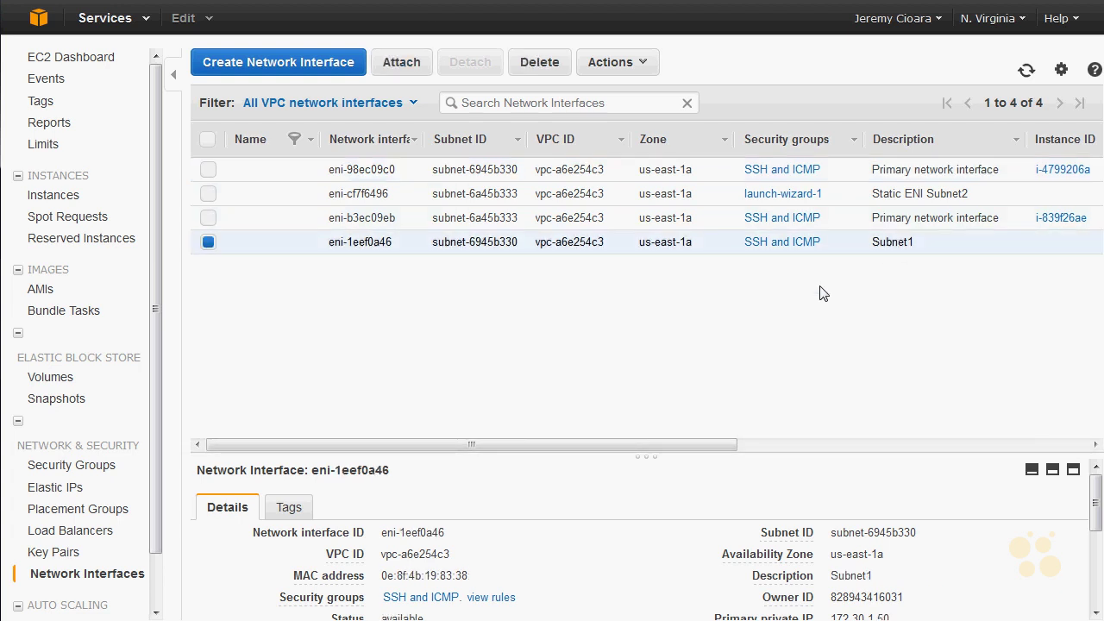
{"action": "left_click", "coordinate": [208, 194]}
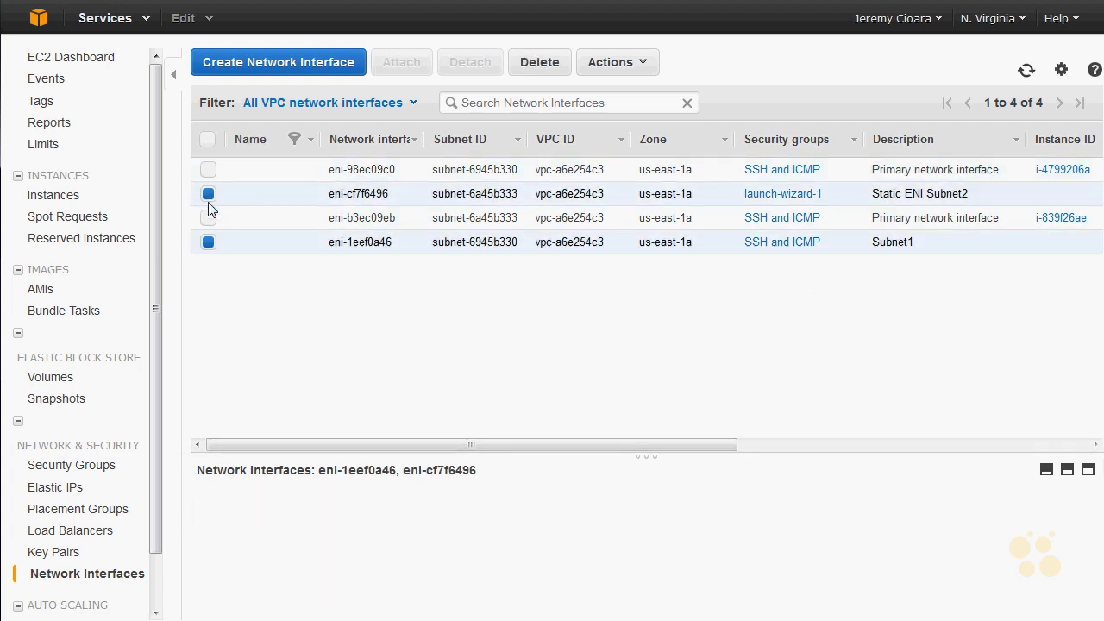
{"action": "left_click", "coordinate": [212, 242]}
{"action": "left_click", "coordinate": [545, 65]}
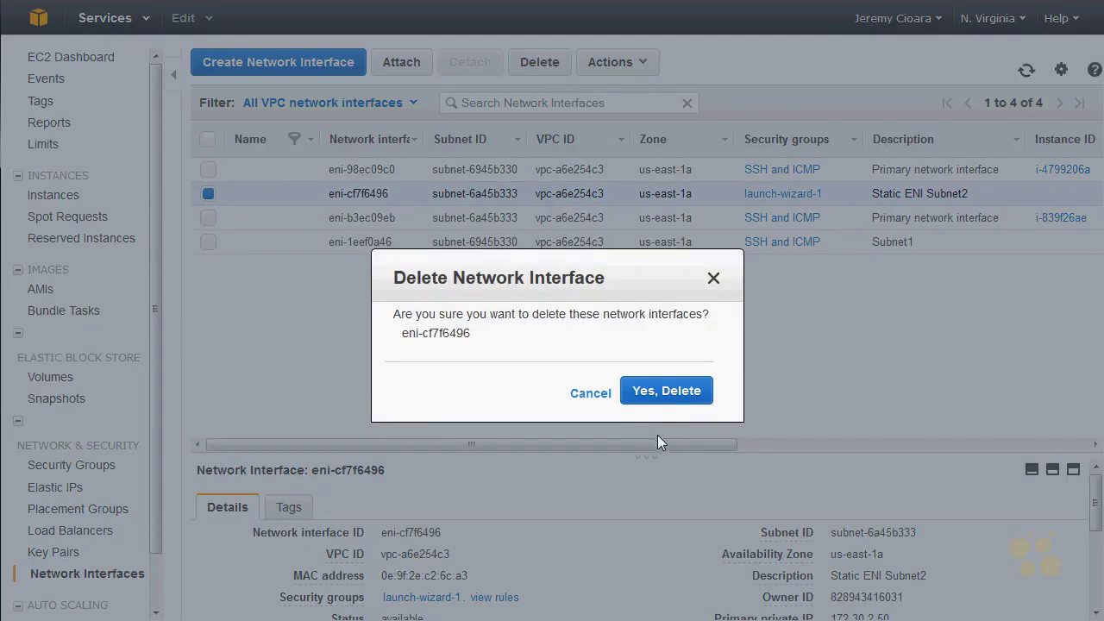
{"action": "left_click", "coordinate": [666, 399]}
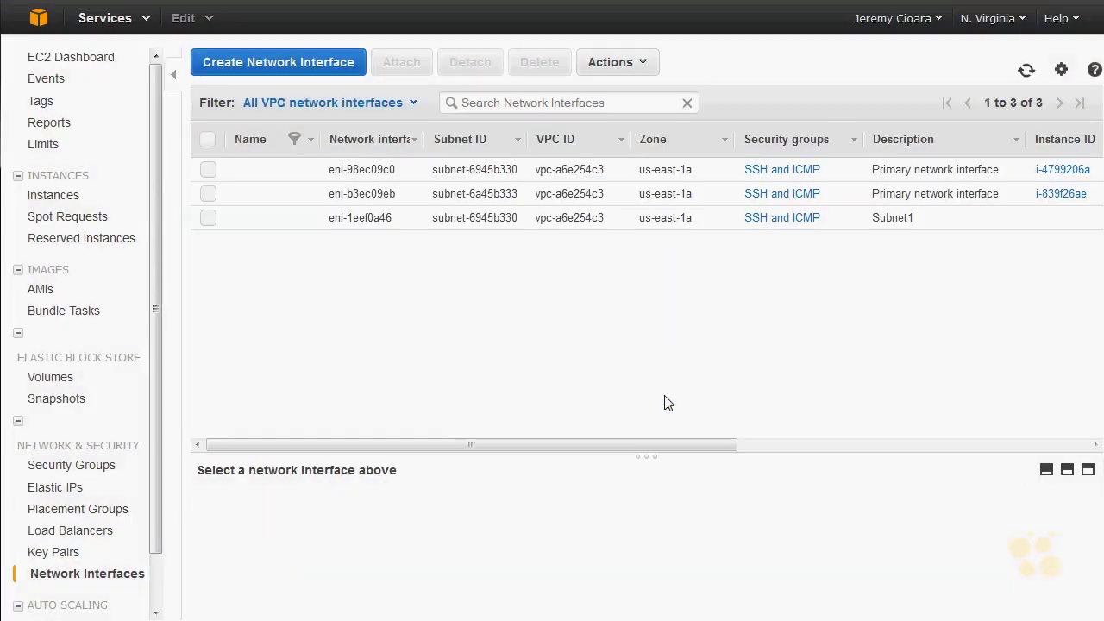
Step: Create a network interface described as Subnet2 in the 172.30.2.0/24 subnet, with private IP 172.30.2.50 and the SSH and ICMP security group
{"action": "left_click", "coordinate": [355, 219]}
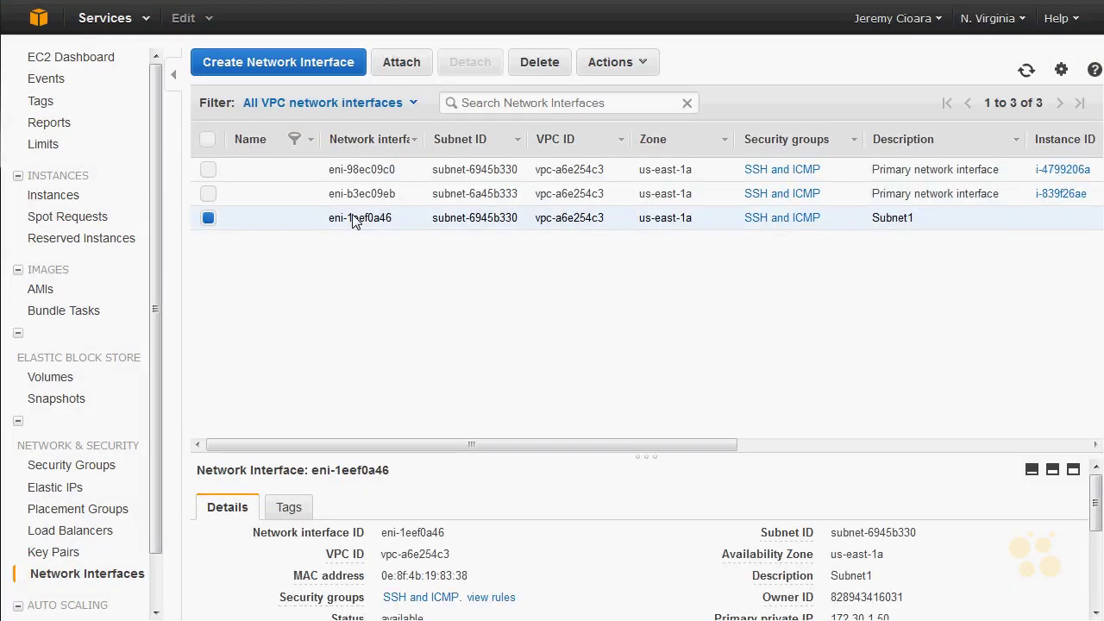
{"action": "left_click", "coordinate": [331, 69]}
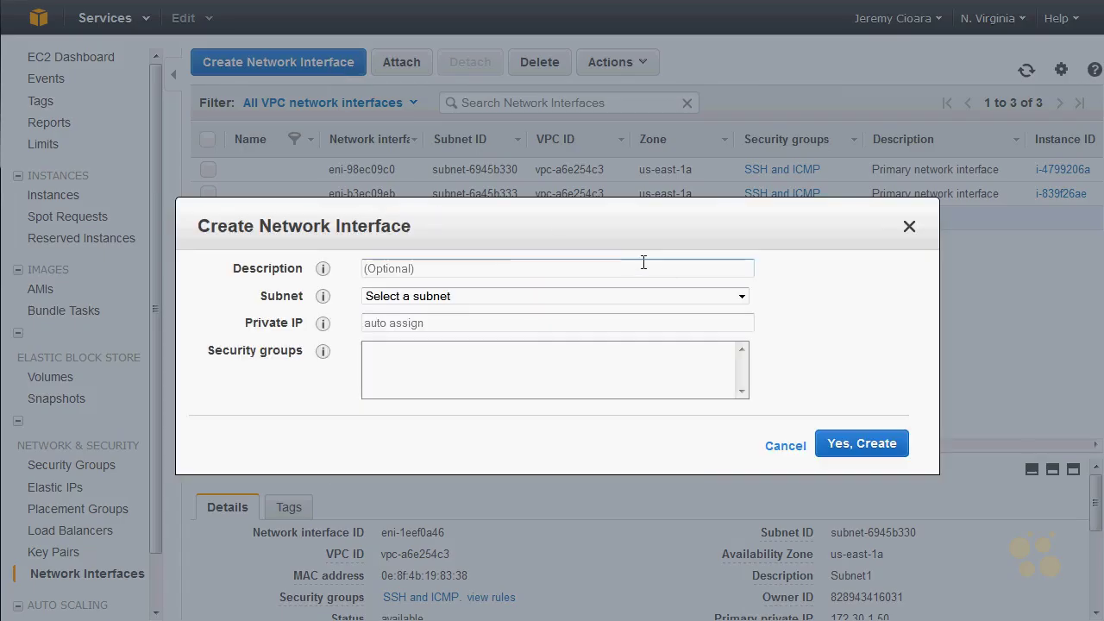
{"action": "left_click_drag", "start_coordinate": [596, 230], "coordinate": [584, 327]}
{"action": "type", "text": "Subnet2"}
{"action": "key", "text": "Tab"}
{"action": "key", "text": "Down"}
{"action": "key", "text": "Down"}
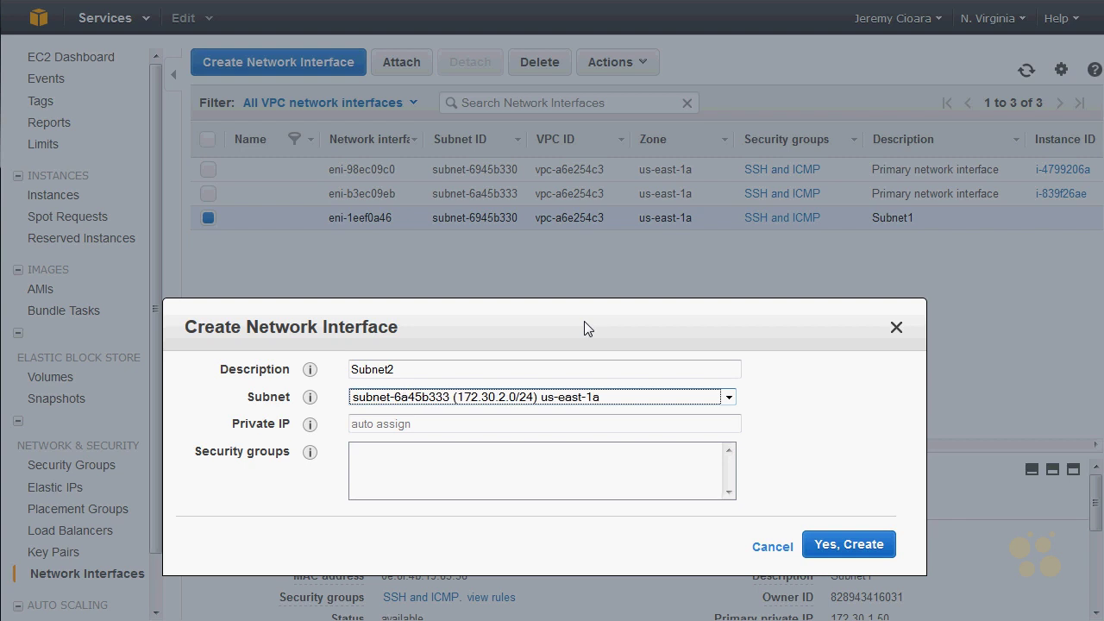
{"action": "left_click", "coordinate": [479, 431]}
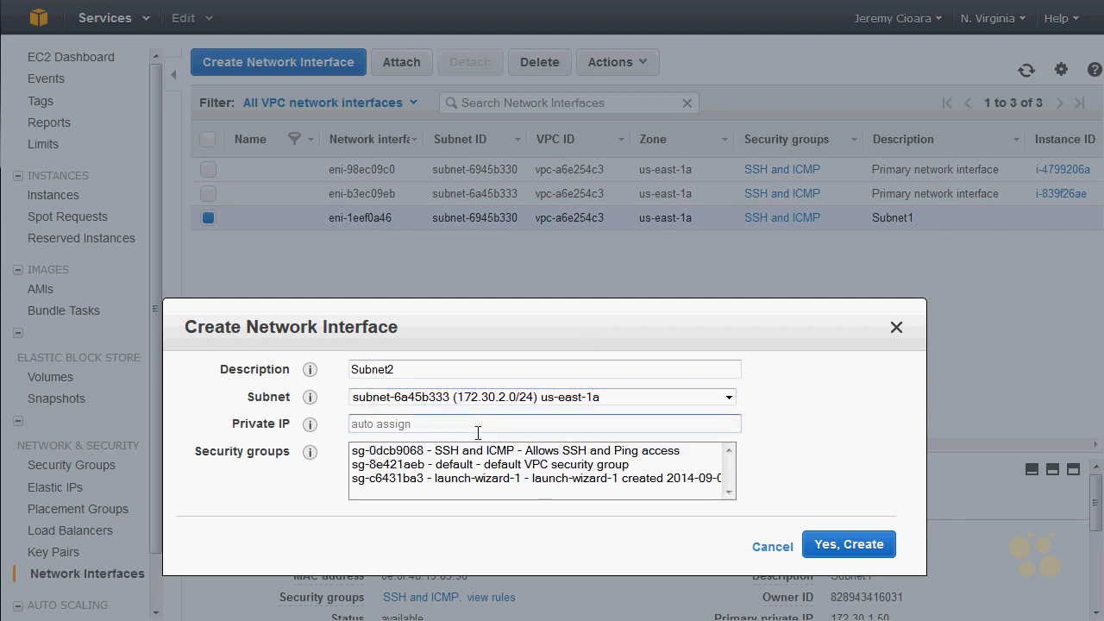
{"action": "type", "text": "172.30.2.50"}
{"action": "left_click", "coordinate": [461, 450]}
{"action": "left_click", "coordinate": [879, 545]}
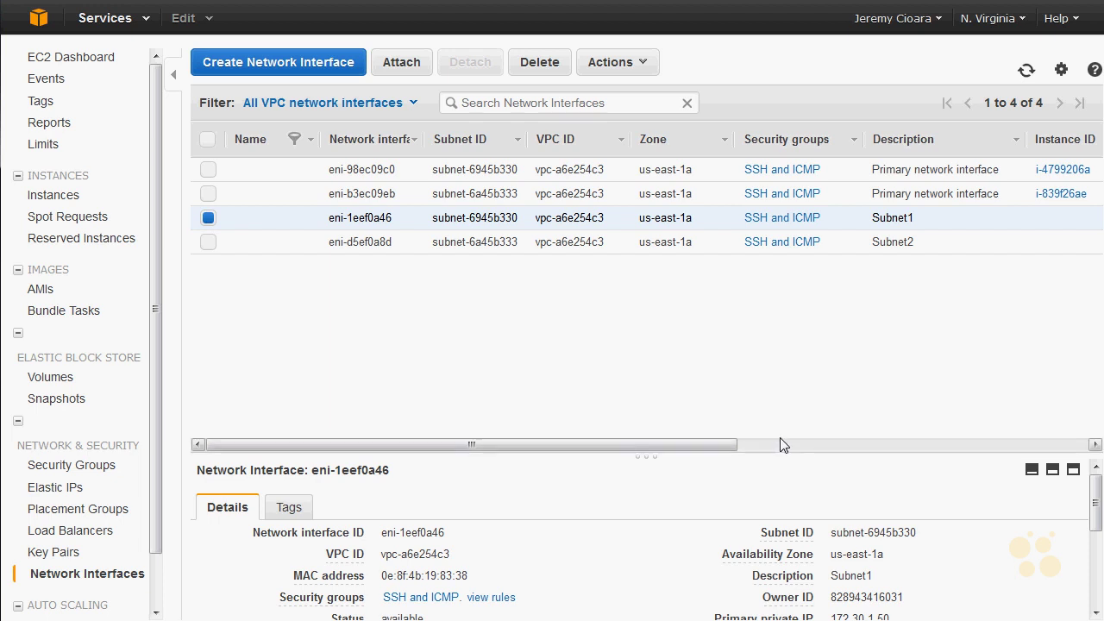
Step: Go to the EC2 instances list, check both t2.micro instances' details, and highlight the Subnet1 instance's private IP address
{"action": "left_click", "coordinate": [84, 203]}
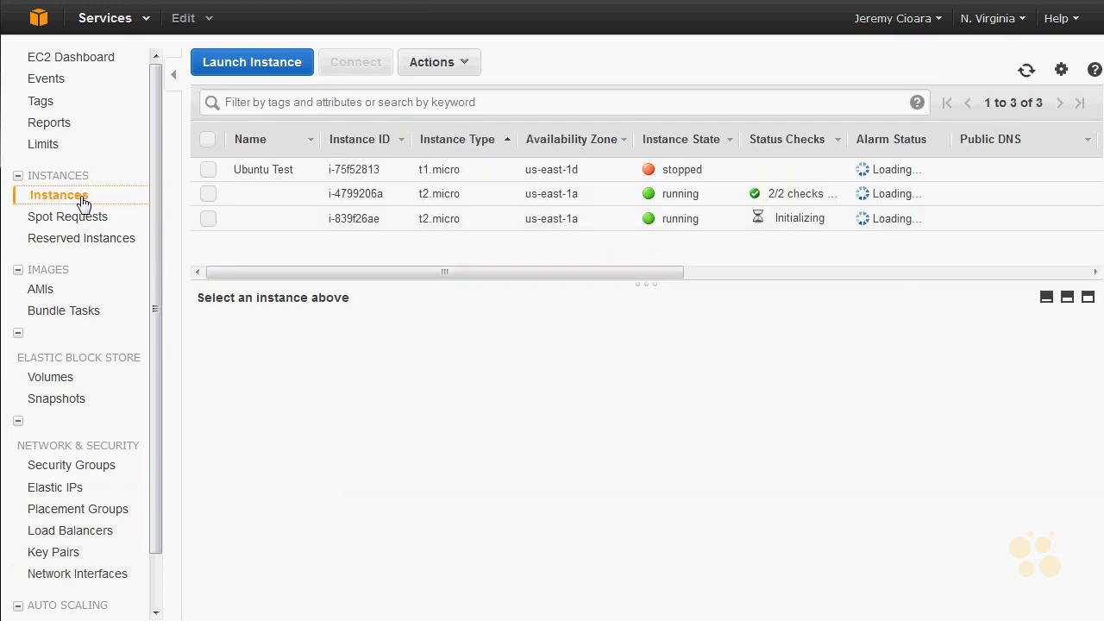
{"action": "left_click", "coordinate": [764, 204]}
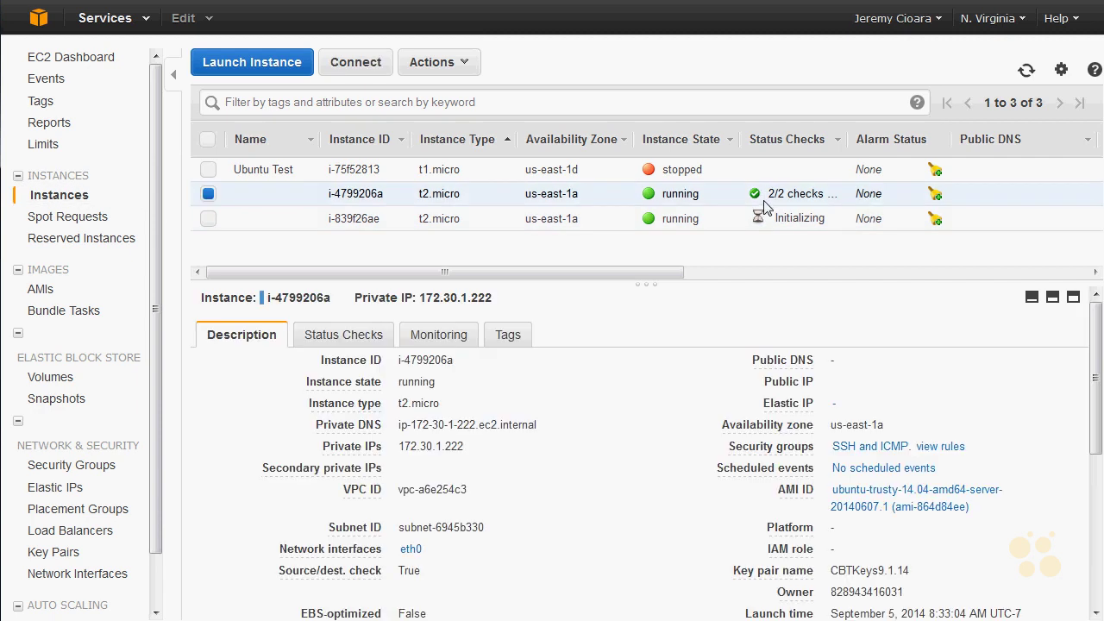
{"action": "left_click", "coordinate": [772, 223]}
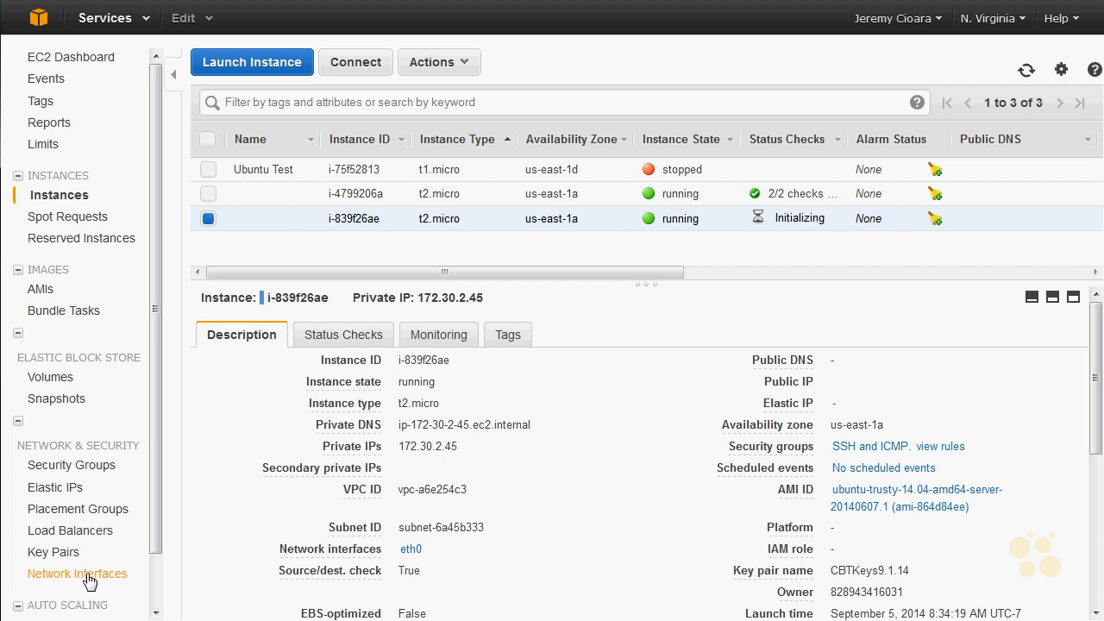
{"action": "left_click", "coordinate": [354, 202]}
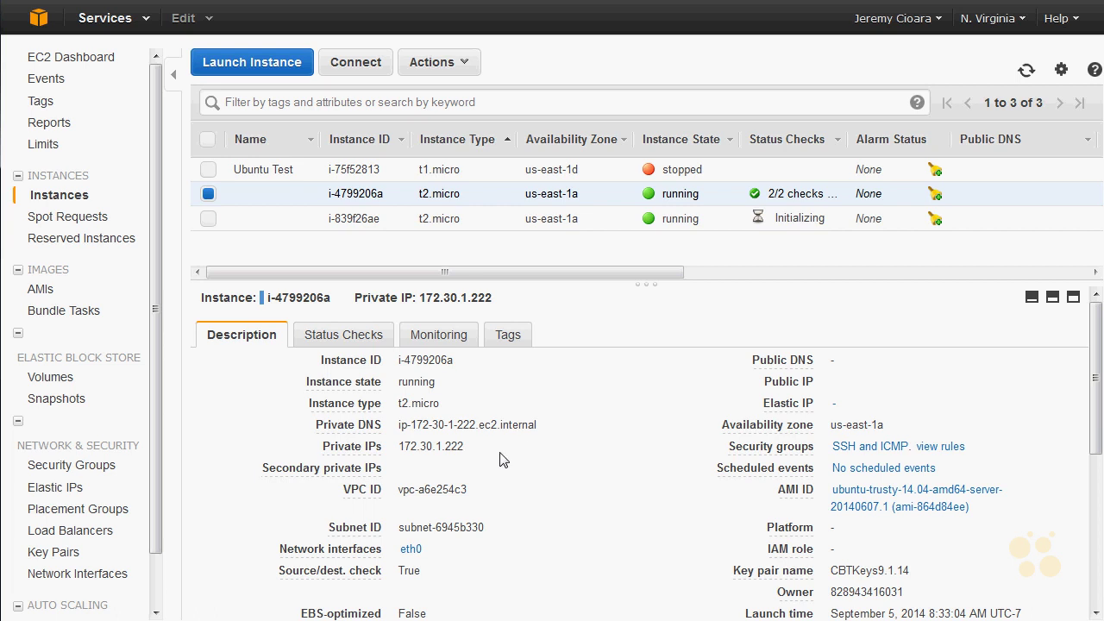
{"action": "left_click_drag", "start_coordinate": [467, 446], "coordinate": [401, 451]}
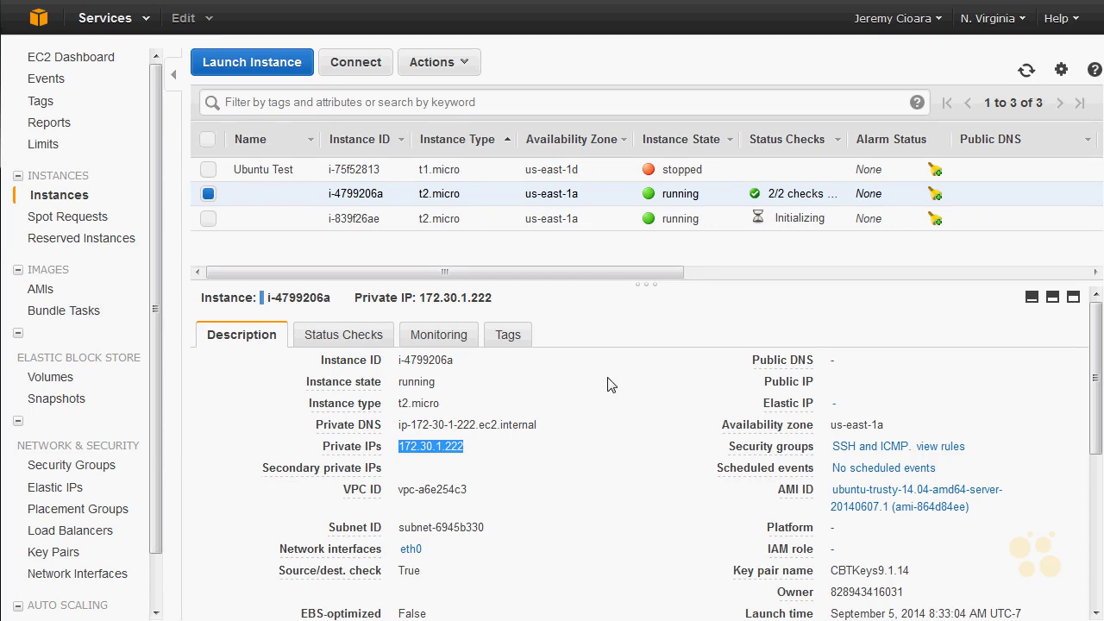
Step: Attach the Subnet1 network interface to the t2.micro instance in Subnet1 and check the private IP address of its eth1 interface
{"action": "right_click", "coordinate": [485, 193]}
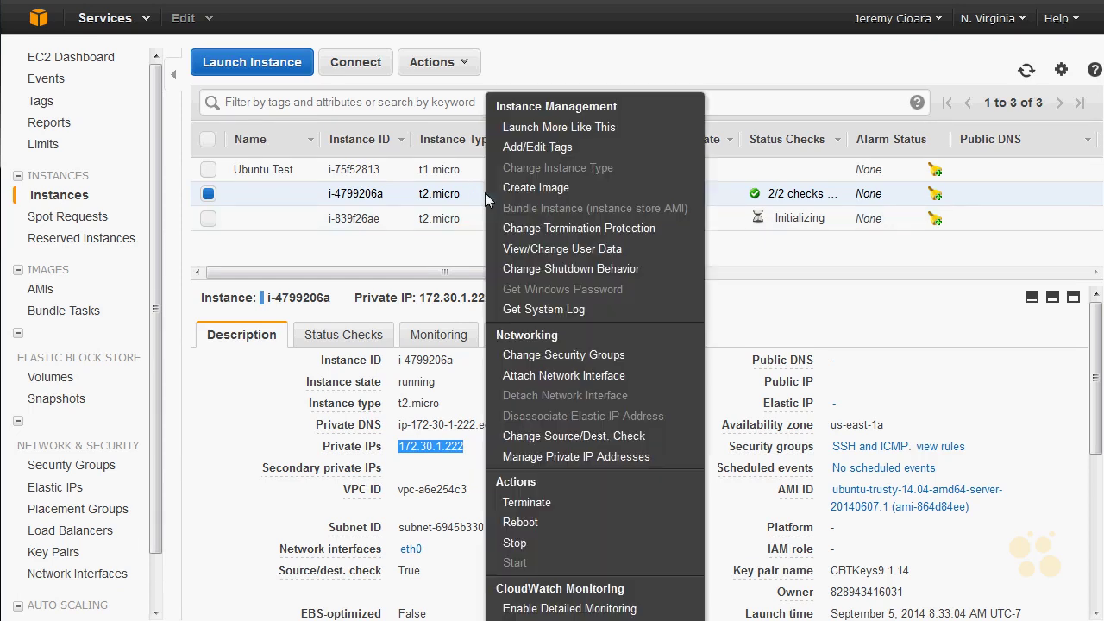
{"action": "left_click", "coordinate": [537, 377]}
{"action": "left_click", "coordinate": [579, 343]}
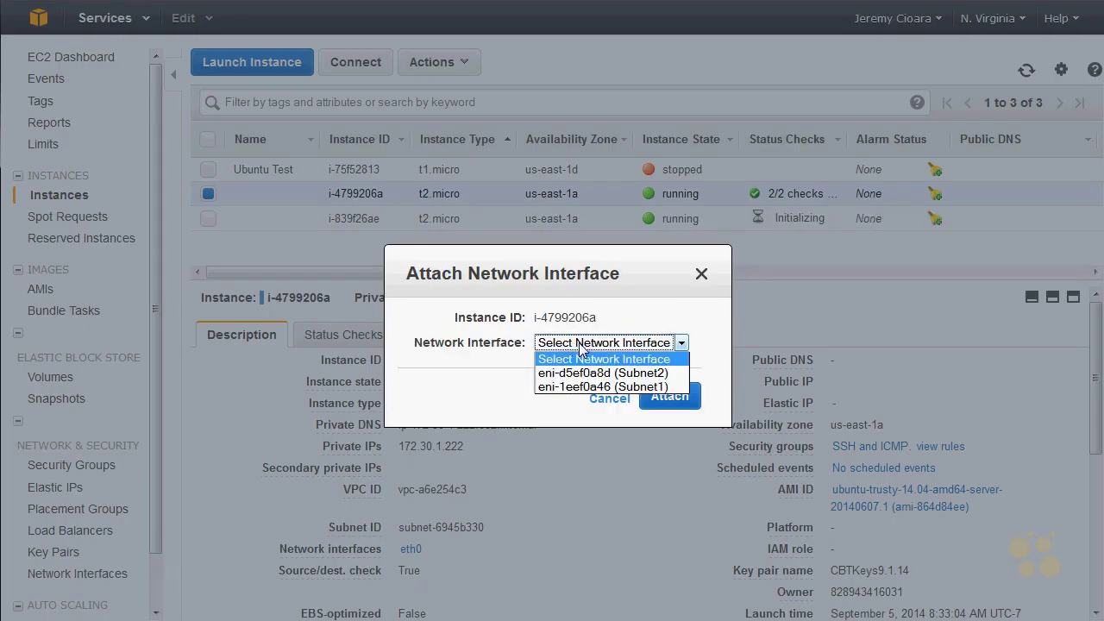
{"action": "left_click", "coordinate": [584, 387]}
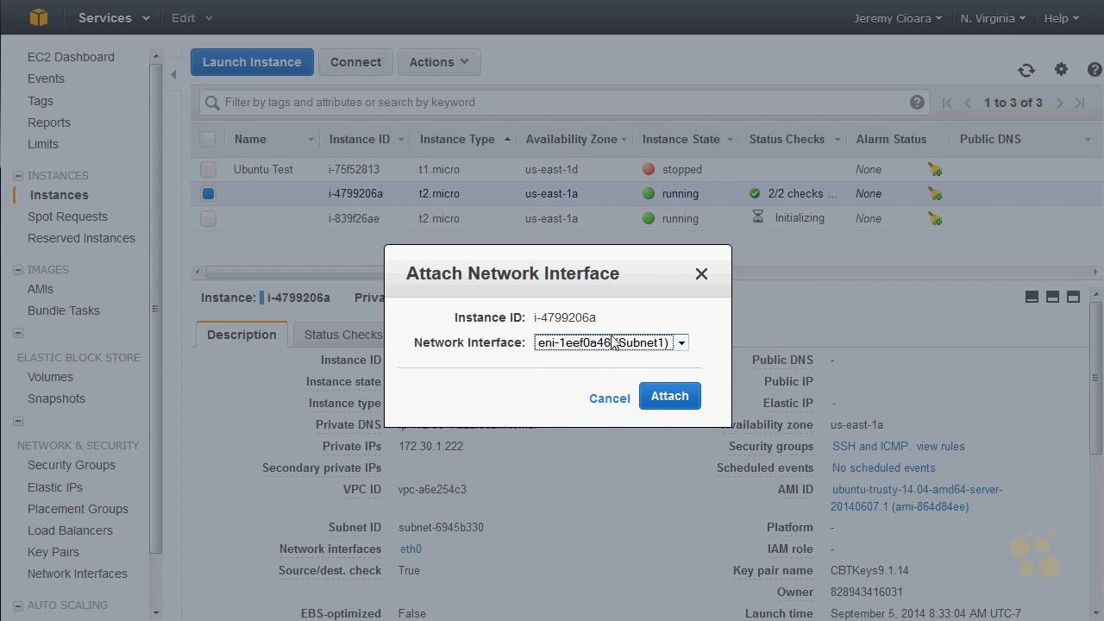
{"action": "left_click", "coordinate": [681, 399]}
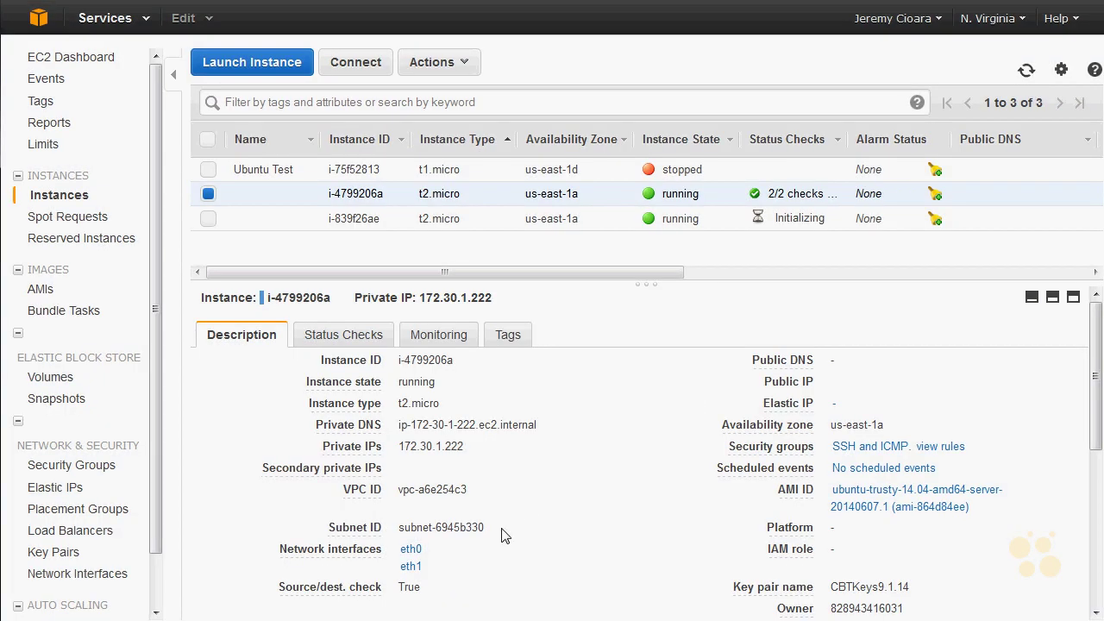
{"action": "mouse_move", "coordinate": [421, 576]}
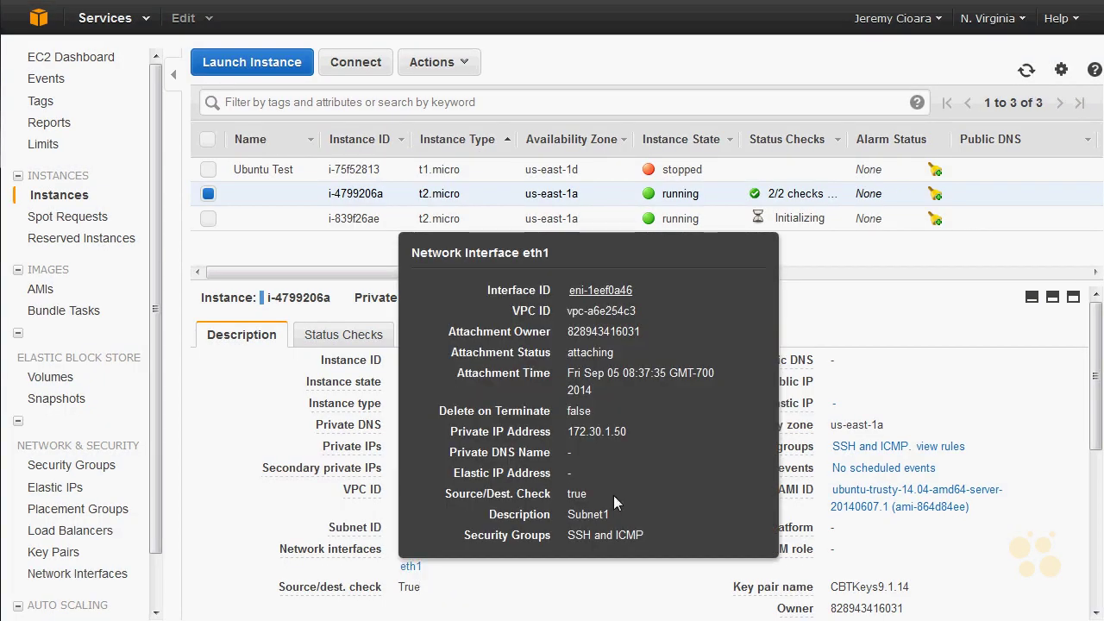
{"action": "left_click_drag", "start_coordinate": [642, 428], "coordinate": [552, 429]}
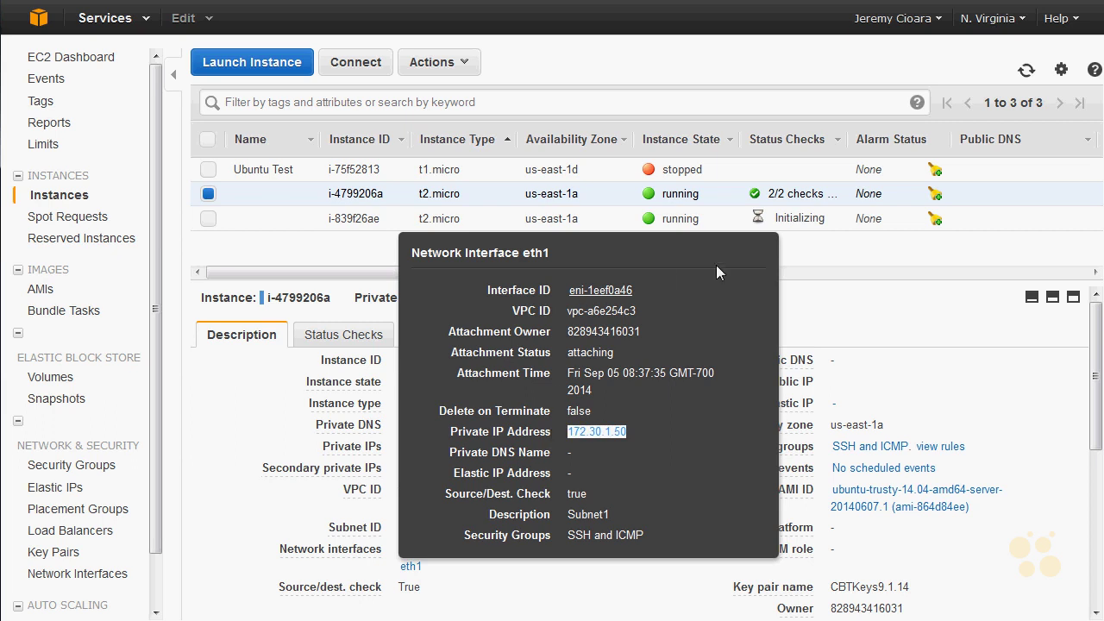
Step: Attach the Subnet2 network interface to the t2.micro instance in Subnet2 and refresh the instances list
{"action": "left_click", "coordinate": [798, 226]}
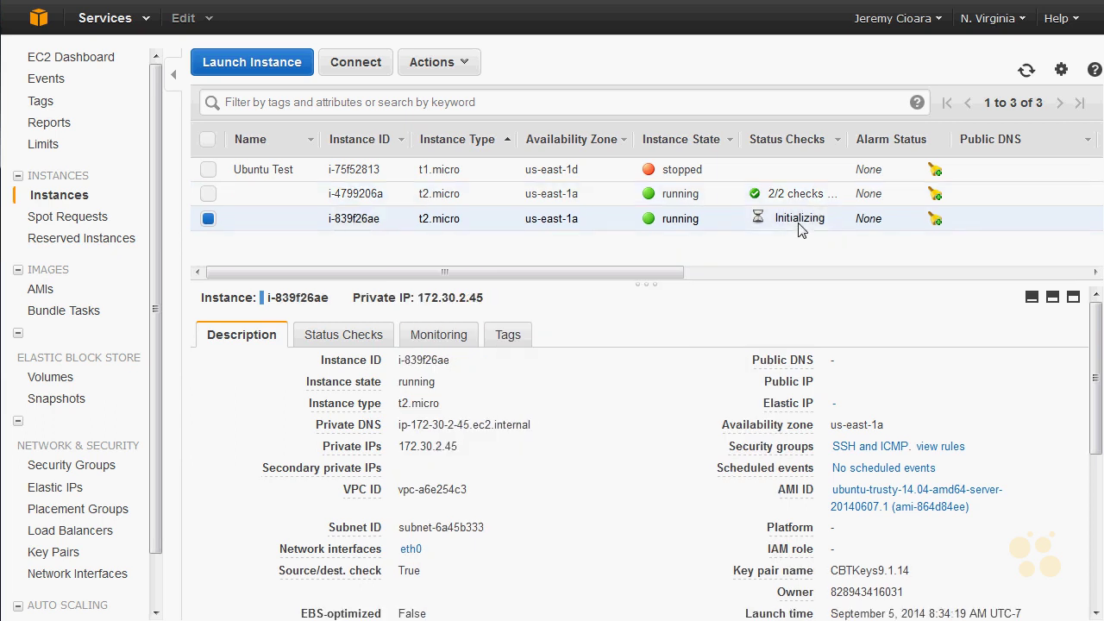
{"action": "right_click", "coordinate": [798, 228]}
{"action": "left_click", "coordinate": [904, 379]}
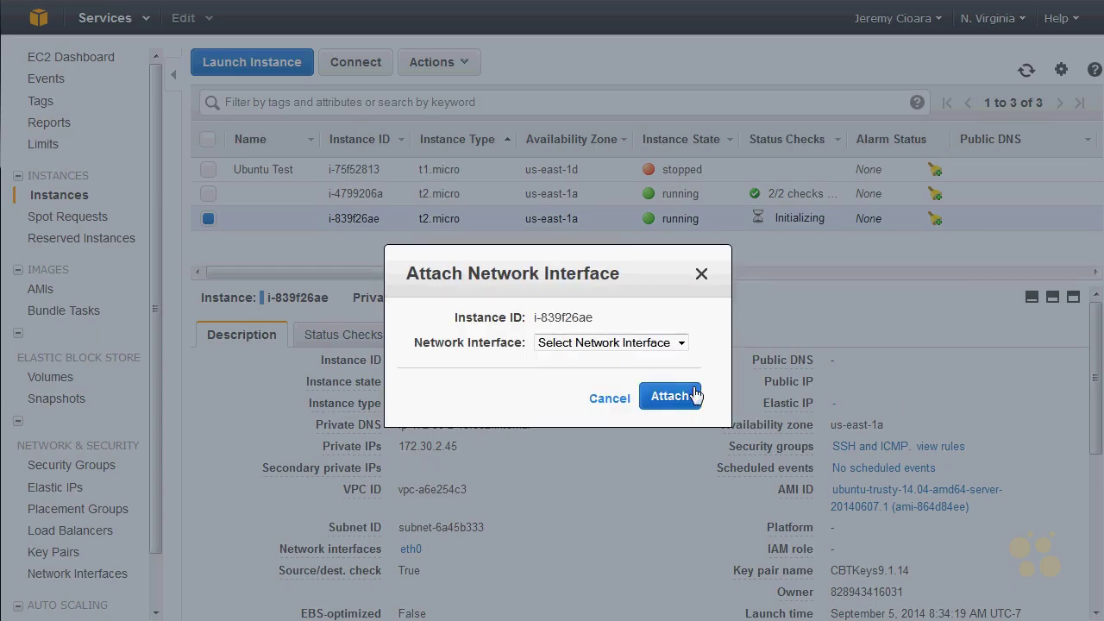
{"action": "left_click", "coordinate": [679, 342]}
{"action": "left_click", "coordinate": [641, 372]}
{"action": "left_click", "coordinate": [694, 405]}
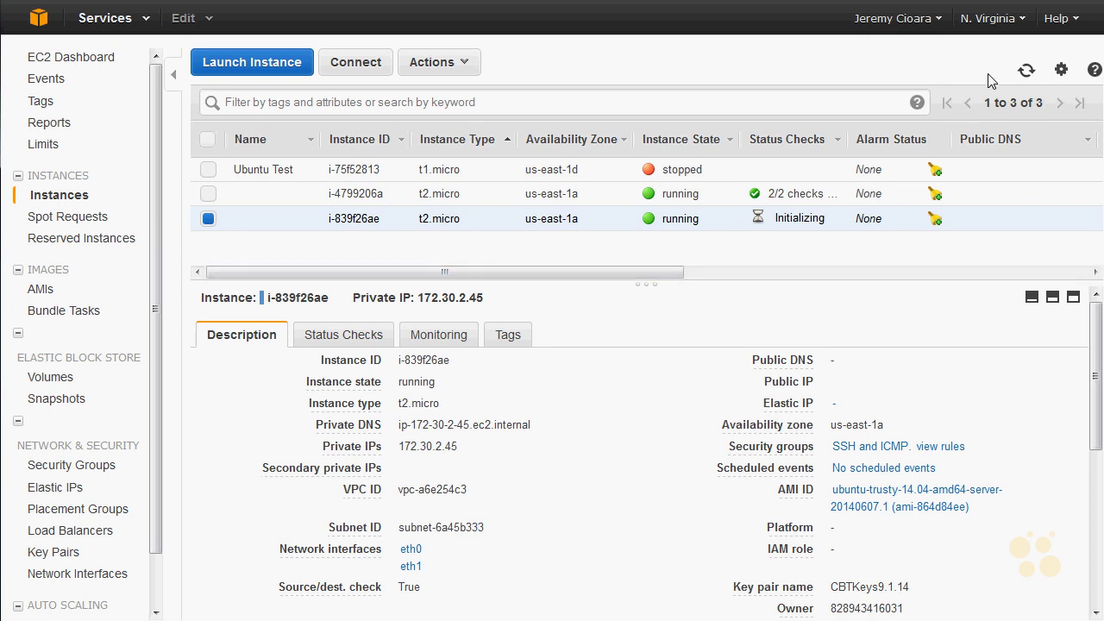
{"action": "left_click", "coordinate": [1026, 70]}
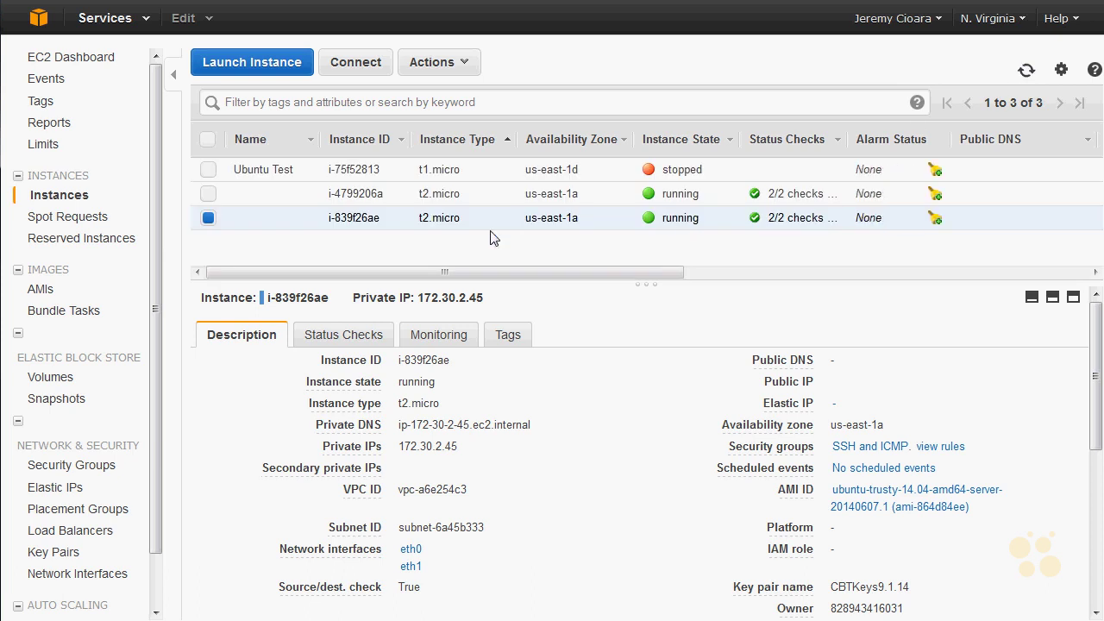
Step: Review the details of both t2.micro instances in turn, and return to the console home page
{"action": "left_click", "coordinate": [736, 195]}
{"action": "left_click", "coordinate": [737, 218]}
{"action": "left_click", "coordinate": [738, 197]}
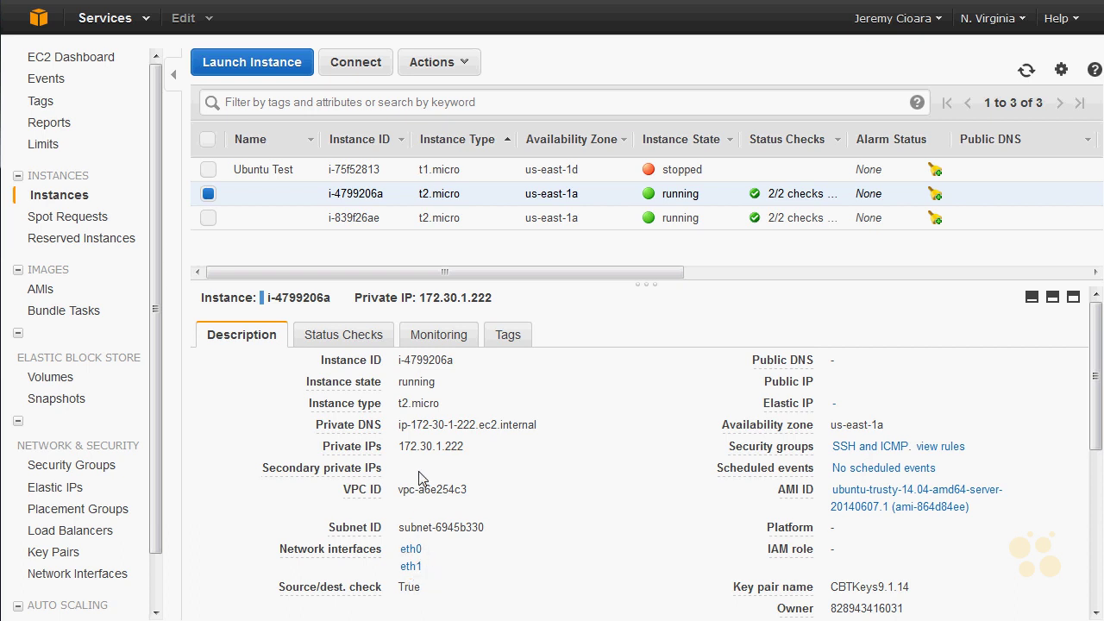
{"action": "left_click", "coordinate": [38, 18]}
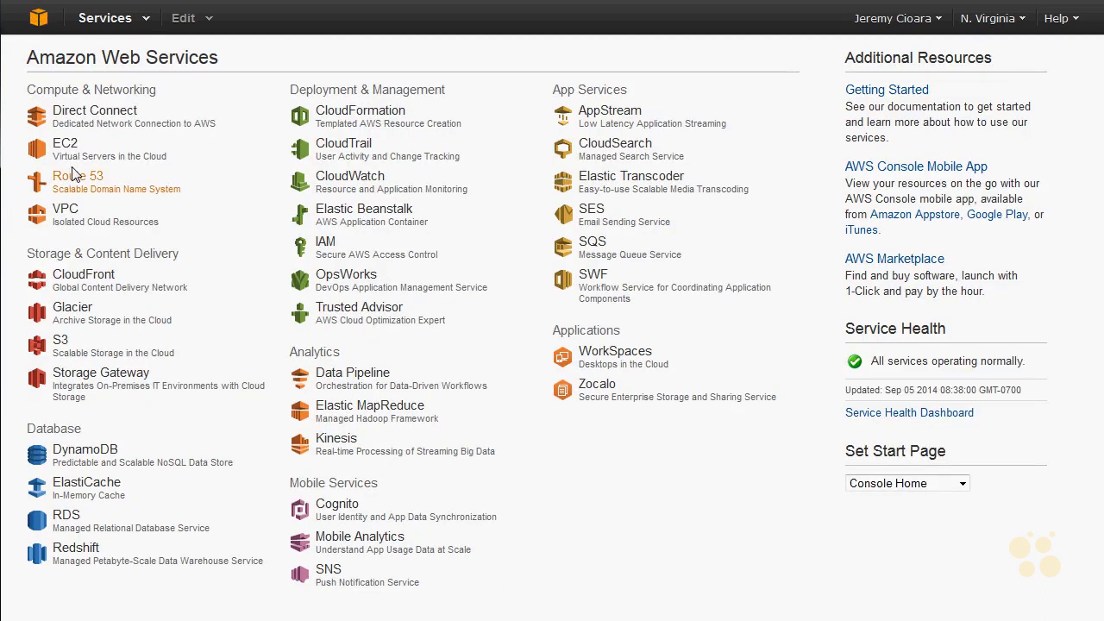
Step: Go to the VPC Elastic IPs list, check both addresses, and view the new address allocation dialog without allocating one
{"action": "left_click", "coordinate": [66, 213]}
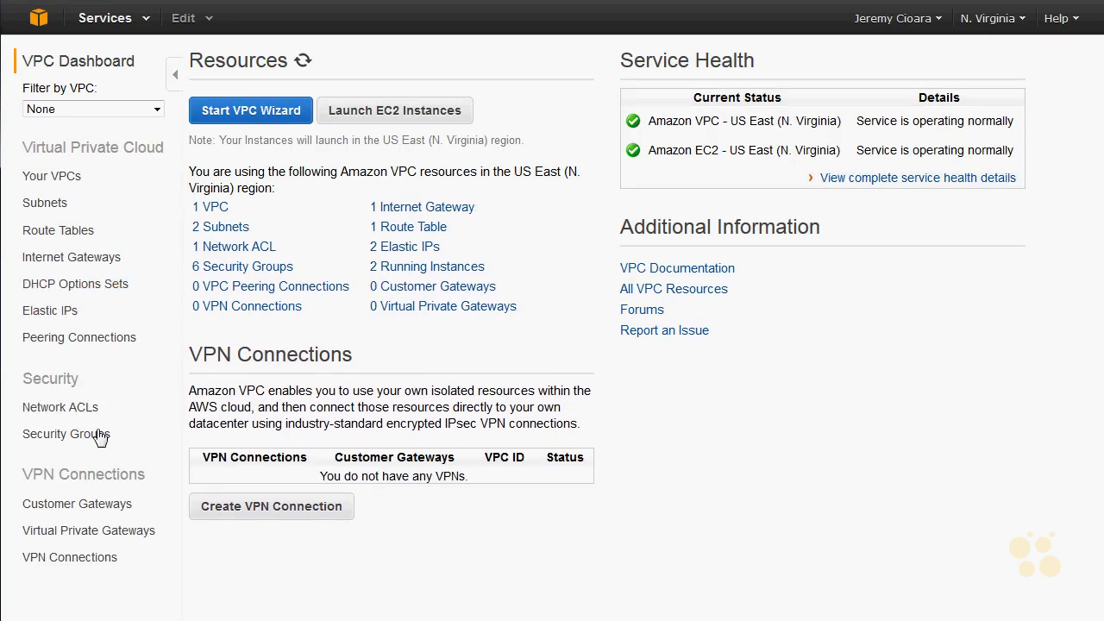
{"action": "left_click", "coordinate": [64, 315]}
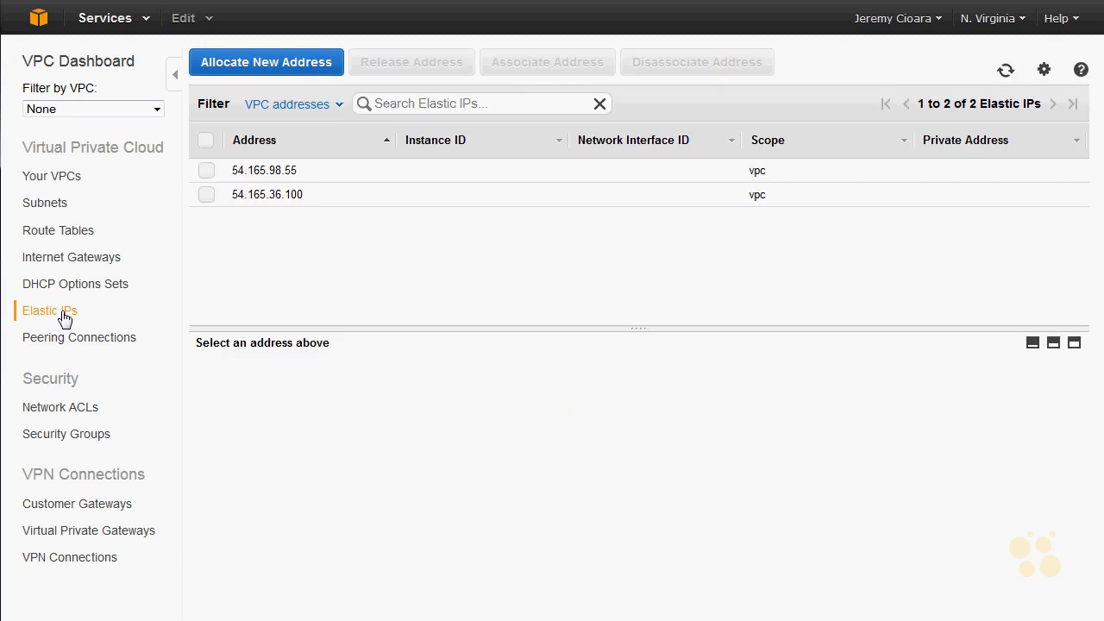
{"action": "left_click", "coordinate": [333, 171]}
{"action": "left_click", "coordinate": [333, 195]}
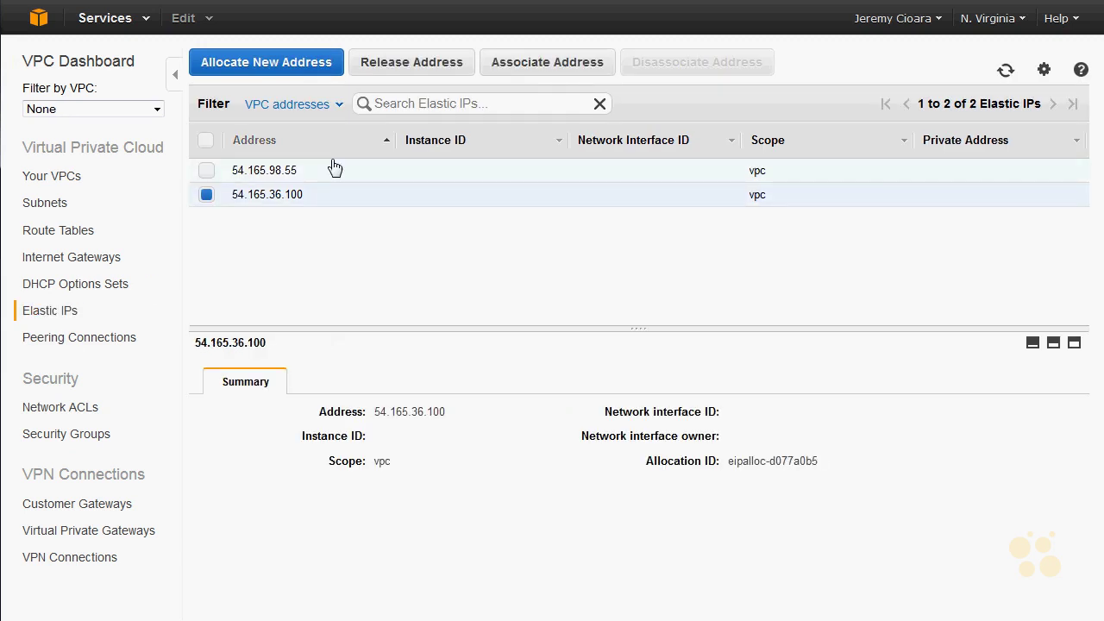
{"action": "left_click", "coordinate": [256, 64]}
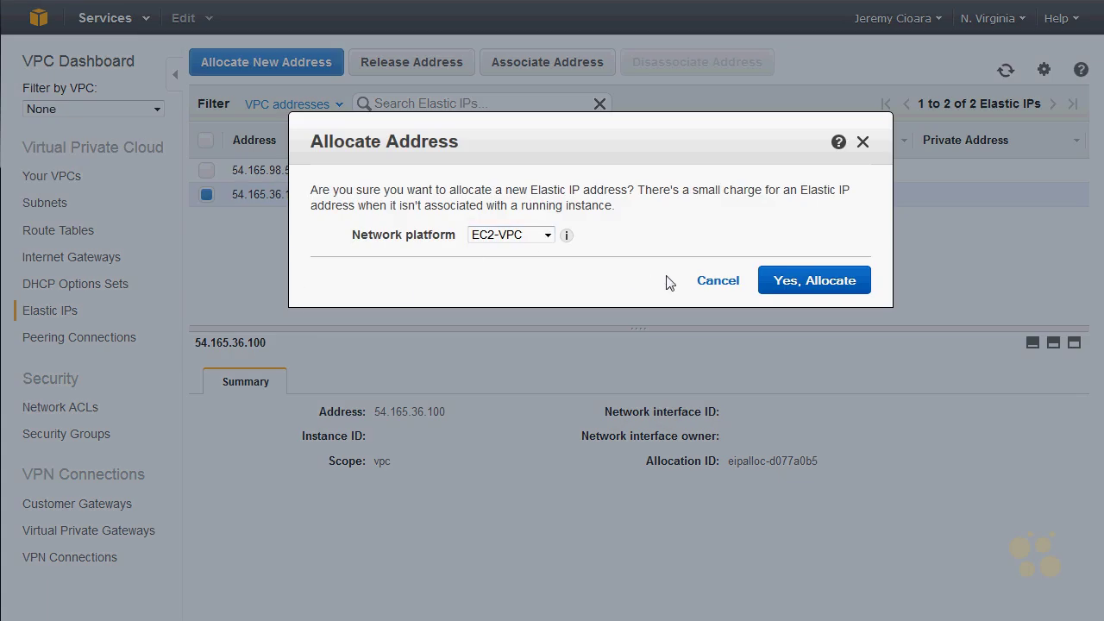
{"action": "left_click", "coordinate": [716, 281]}
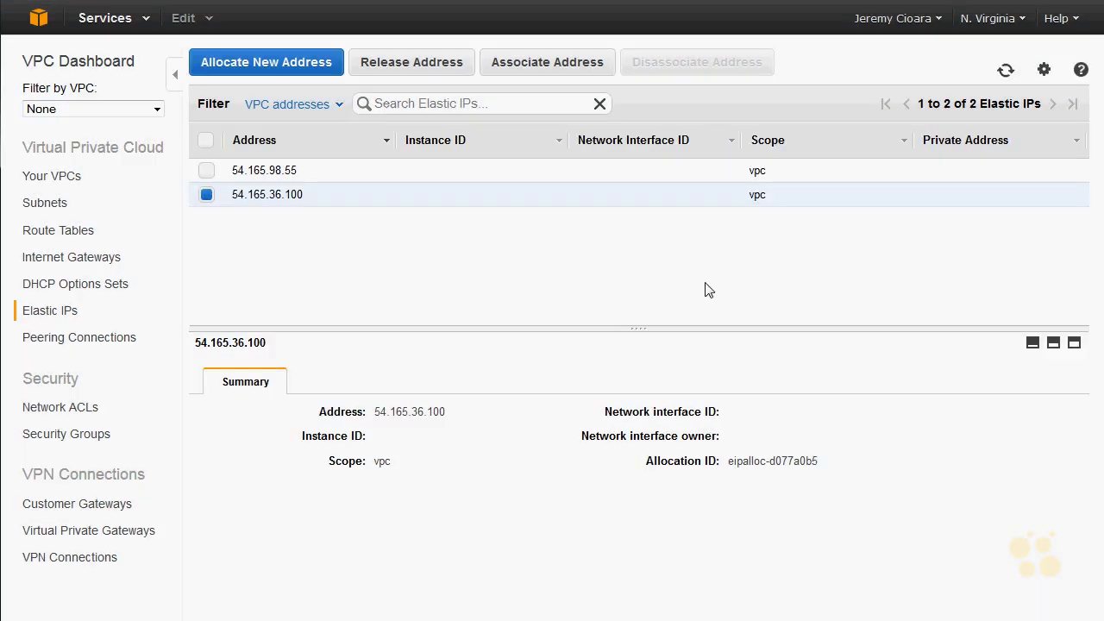
Step: Try to associate Elastic IP 54.165.98.55 with instance i-4799206a at private IP address 172.30.1.50, and highlight the resulting message
{"action": "left_click", "coordinate": [207, 171]}
{"action": "left_click", "coordinate": [208, 196]}
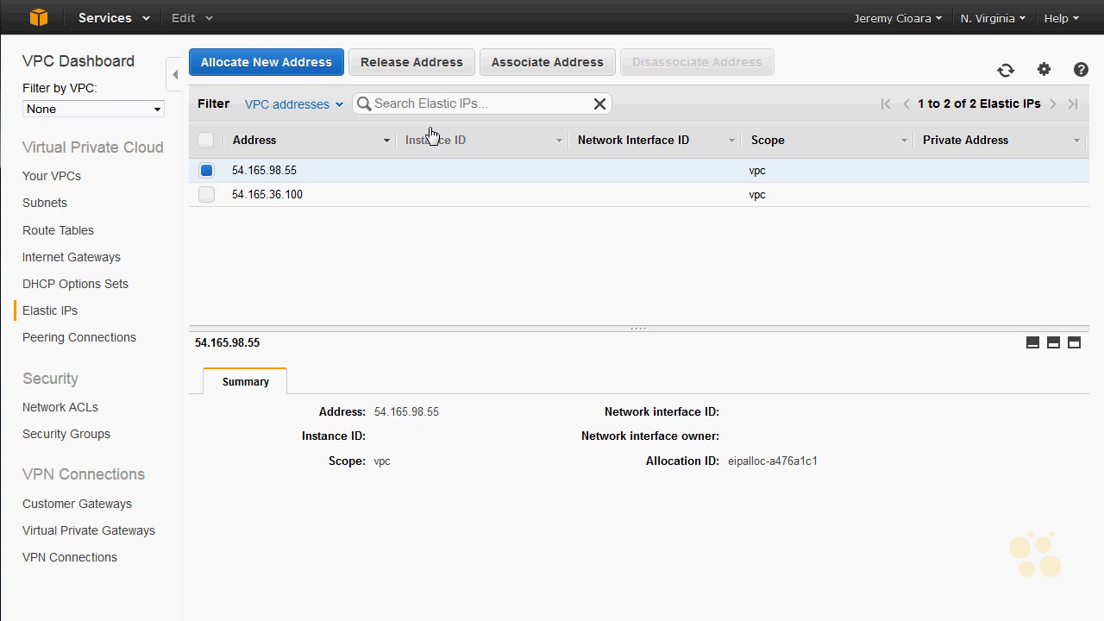
{"action": "left_click", "coordinate": [534, 64]}
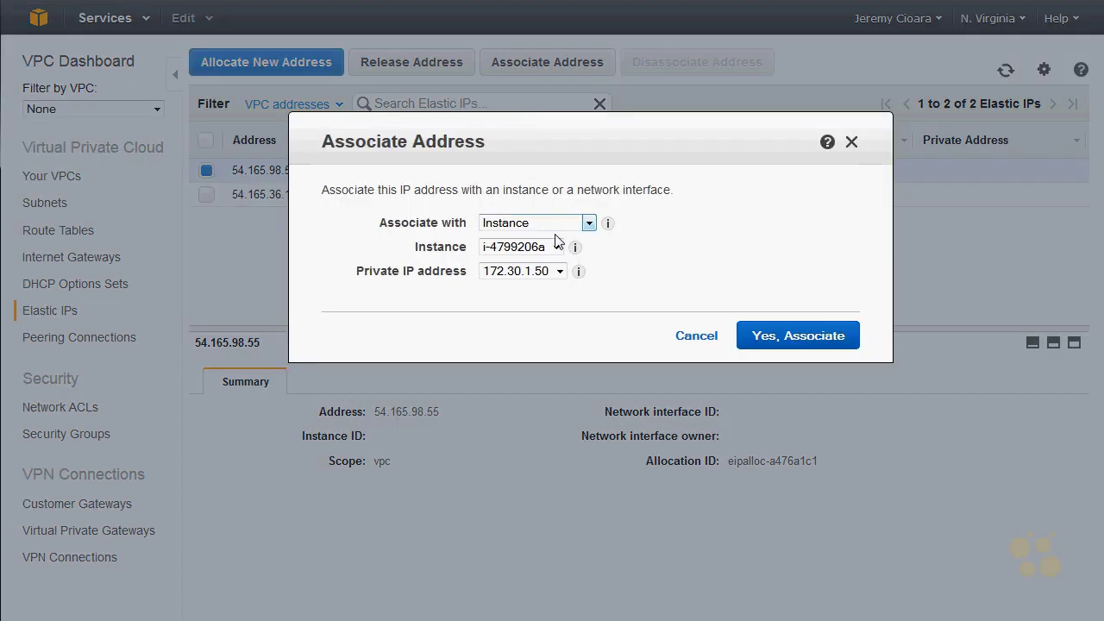
{"action": "left_click", "coordinate": [555, 252]}
{"action": "left_click", "coordinate": [555, 252]}
{"action": "left_click", "coordinate": [555, 251]}
{"action": "left_click", "coordinate": [556, 251]}
{"action": "left_click", "coordinate": [792, 337]}
{"action": "left_click_drag", "start_coordinate": [351, 312], "coordinate": [695, 308]}
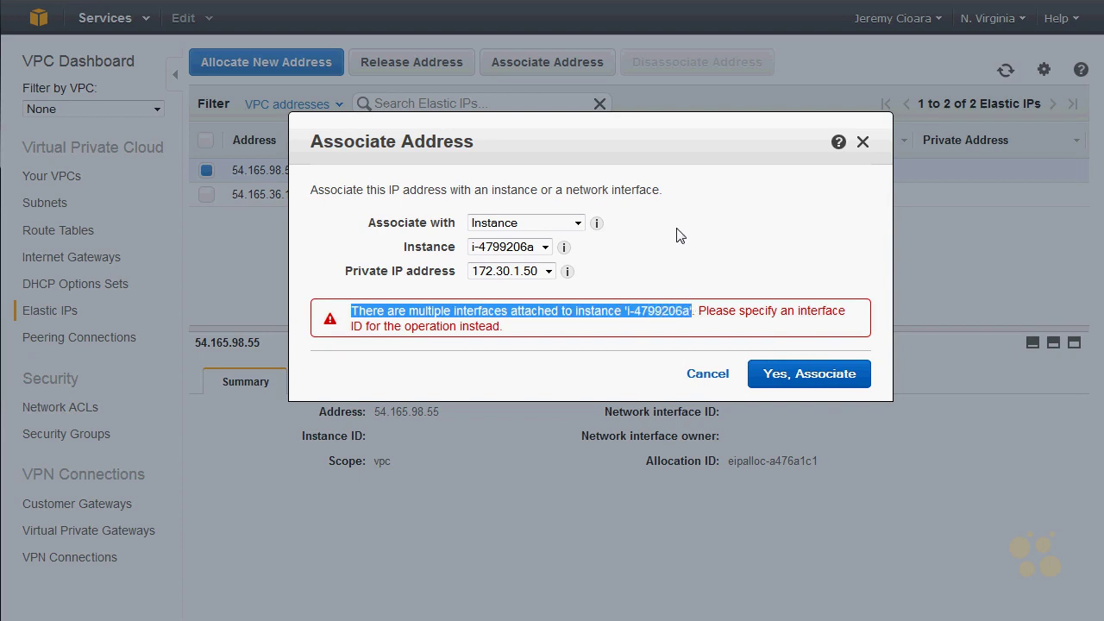
Step: Set the address to associate with a network interface and compare the private IP addresses of the available interfaces
{"action": "left_click", "coordinate": [562, 223]}
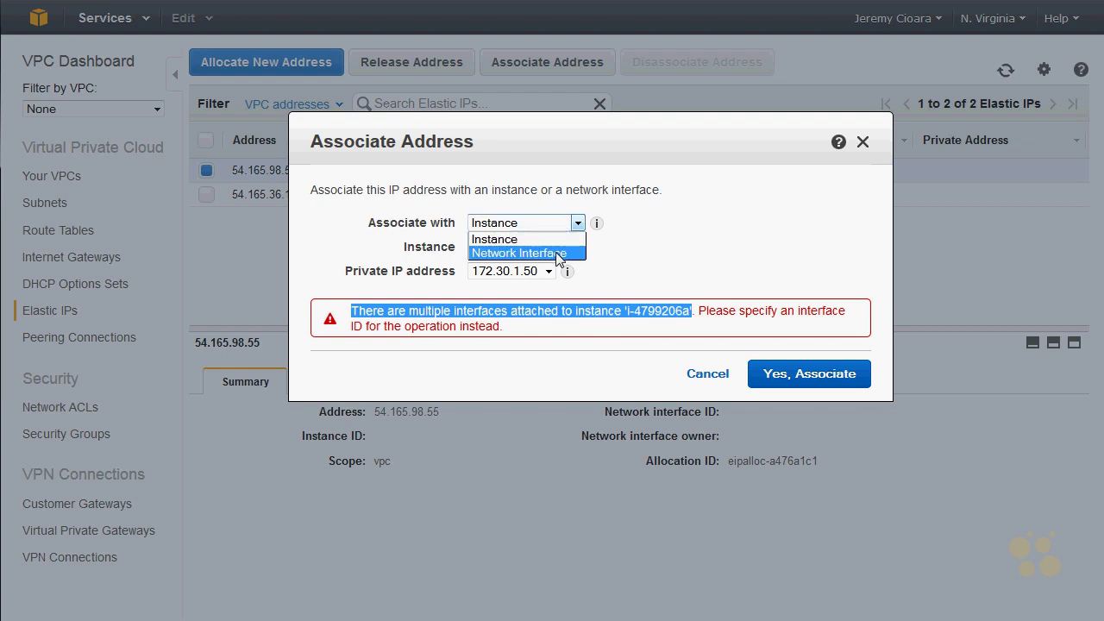
{"action": "left_click", "coordinate": [558, 255]}
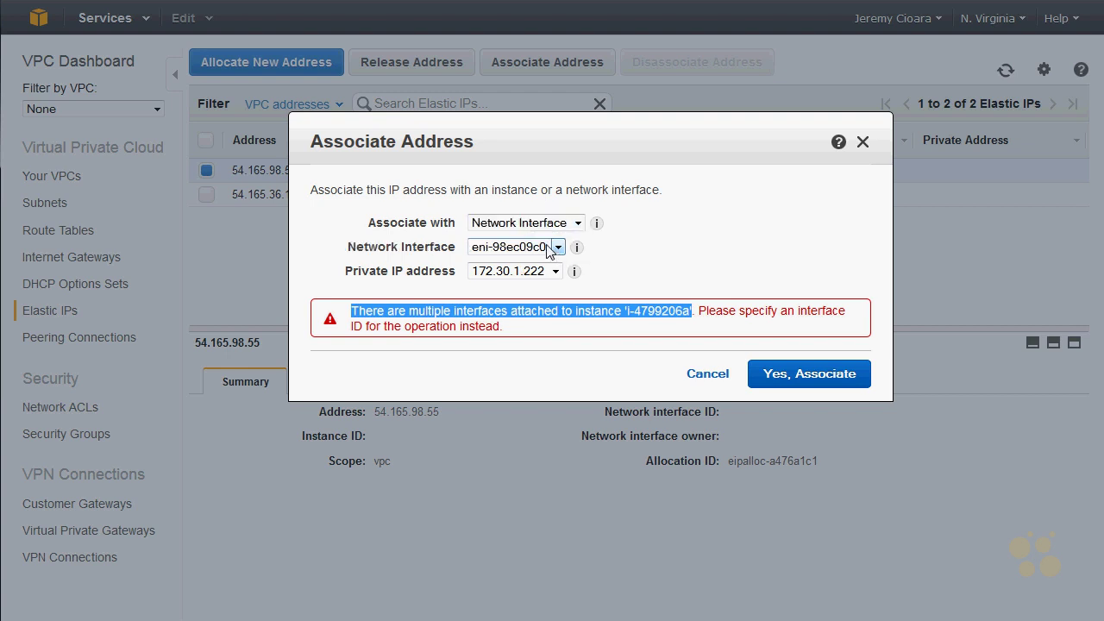
{"action": "left_click", "coordinate": [547, 249]}
{"action": "left_click", "coordinate": [532, 269]}
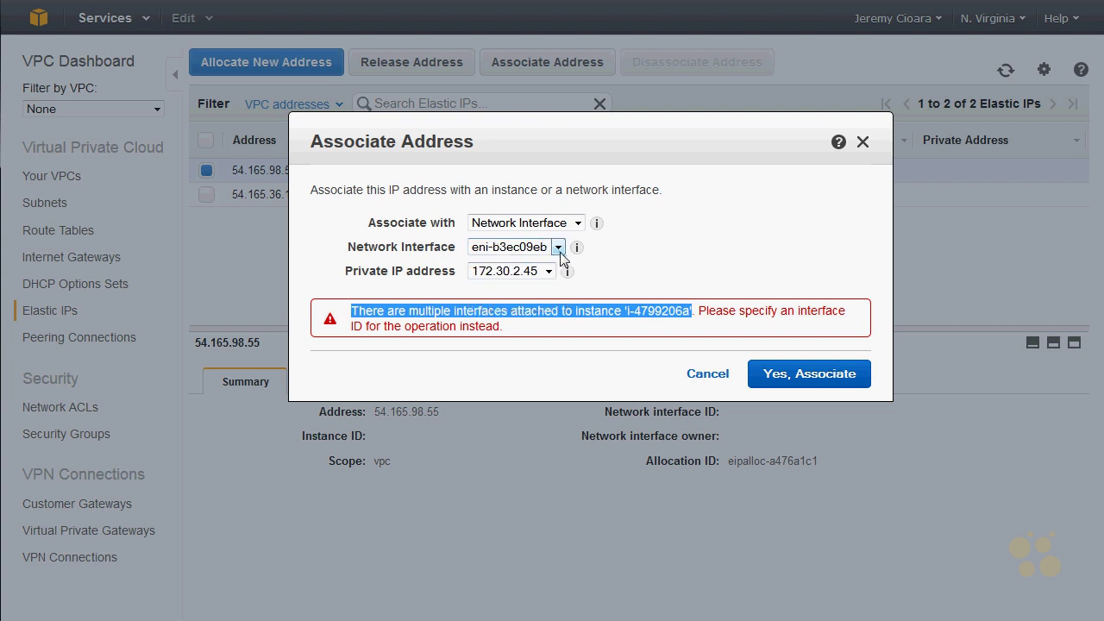
{"action": "left_click", "coordinate": [558, 247]}
{"action": "left_click", "coordinate": [539, 286]}
{"action": "left_click", "coordinate": [558, 247]}
{"action": "left_click", "coordinate": [518, 298]}
{"action": "left_click", "coordinate": [556, 248]}
{"action": "left_click", "coordinate": [539, 263]}
{"action": "left_click", "coordinate": [556, 247]}
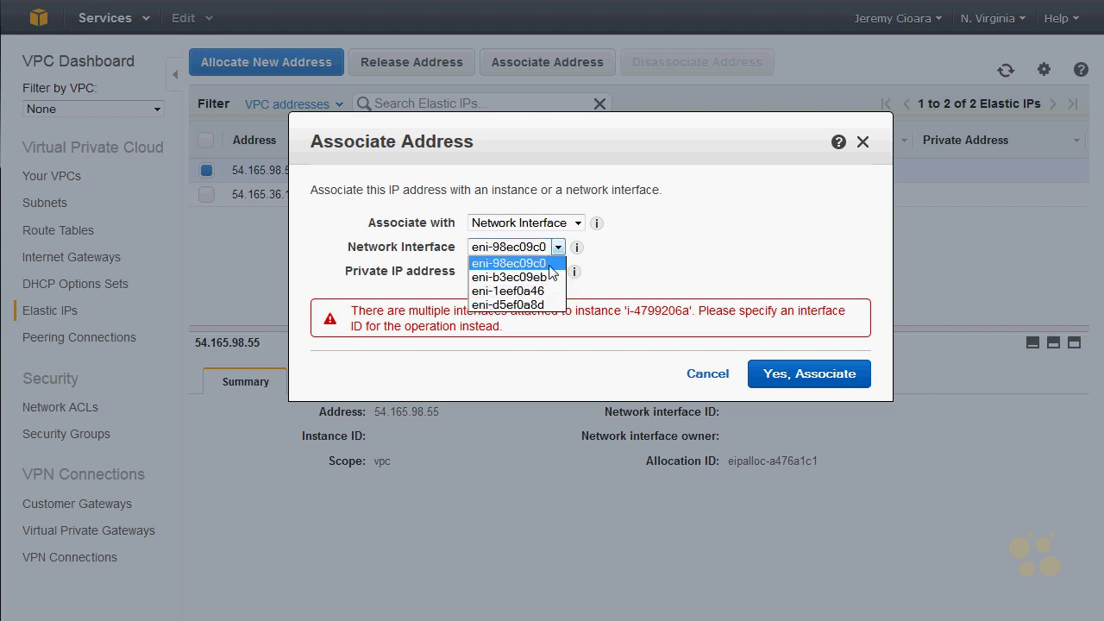
{"action": "left_click", "coordinate": [545, 276]}
{"action": "left_click", "coordinate": [558, 248]}
{"action": "left_click", "coordinate": [542, 290]}
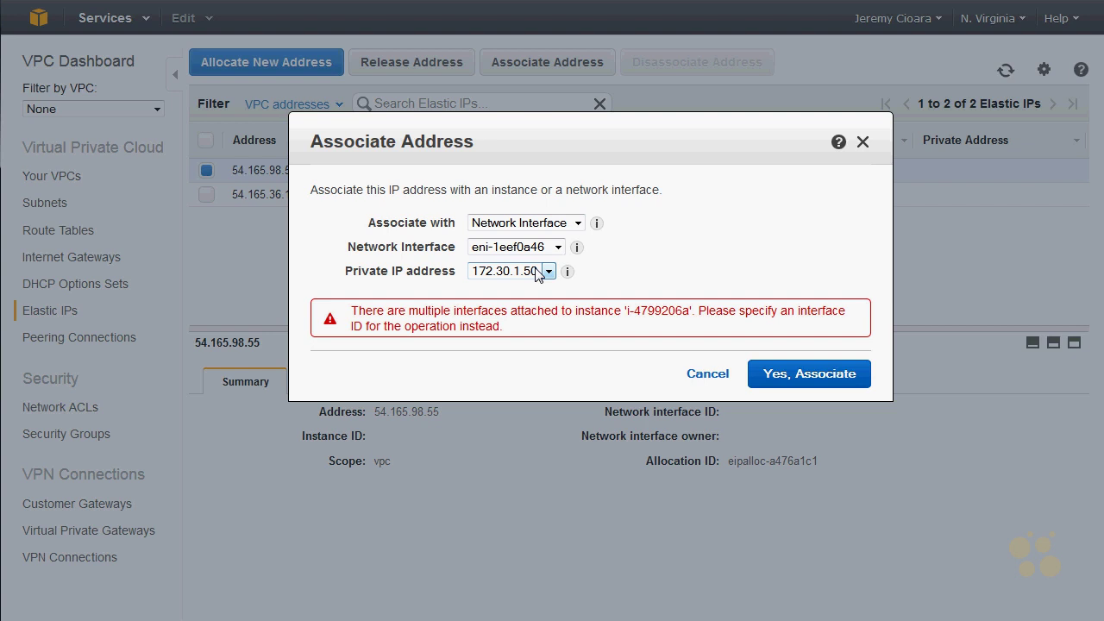
{"action": "left_click", "coordinate": [515, 274]}
{"action": "left_click", "coordinate": [520, 287]}
Step: Associate Elastic IP 54.165.98.55 with network interface eni-98ec09c0 at private IP address 172.30.1.222
{"action": "left_click", "coordinate": [517, 247]}
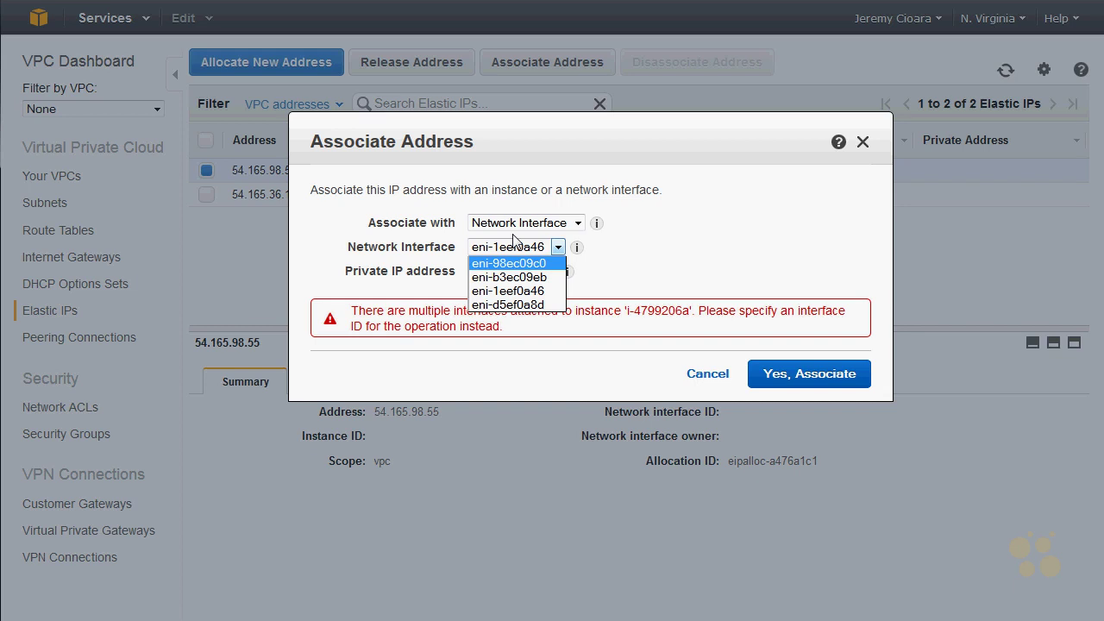
{"action": "left_click", "coordinate": [545, 263]}
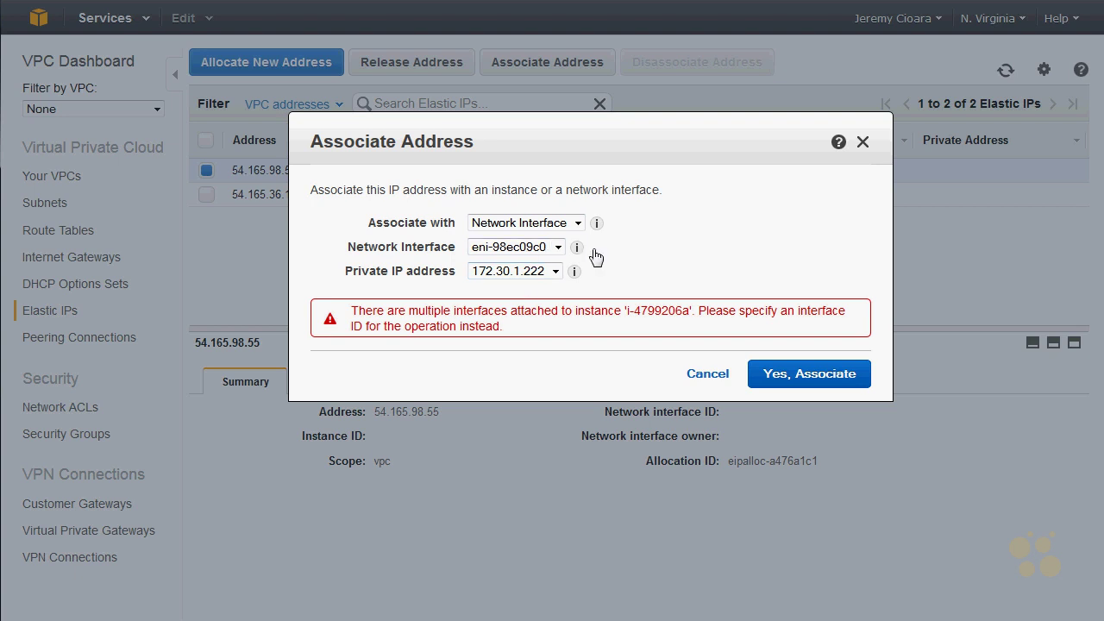
{"action": "left_click", "coordinate": [815, 373]}
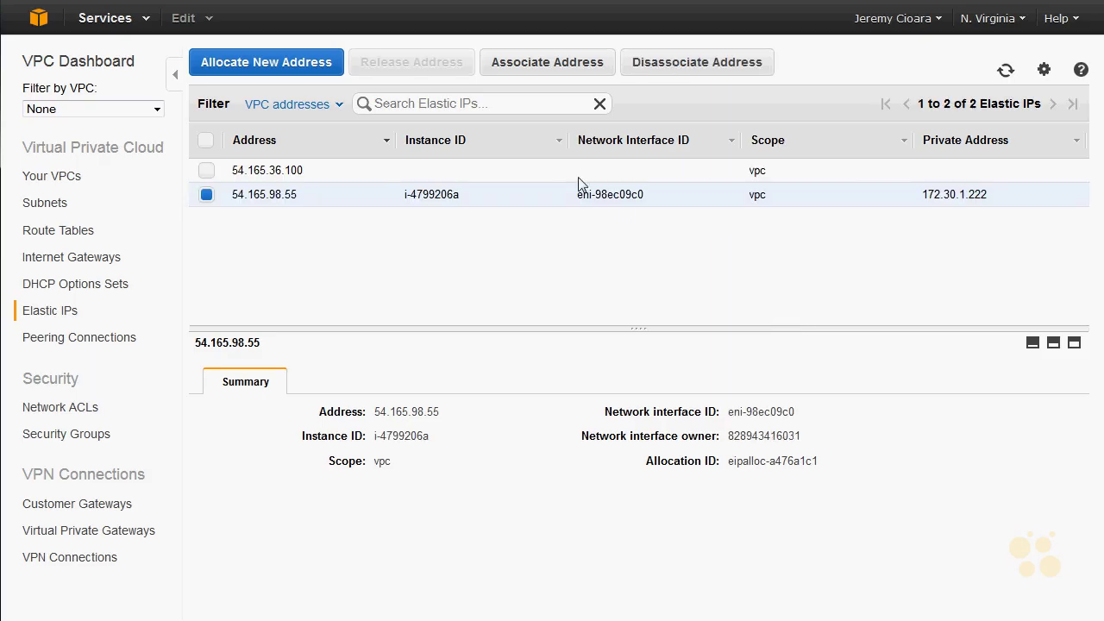
Step: Associate Elastic IP 54.165.36.100 with network interface eni-b3ec09eb at private IP address 172.30.2.45
{"action": "left_click", "coordinate": [563, 177]}
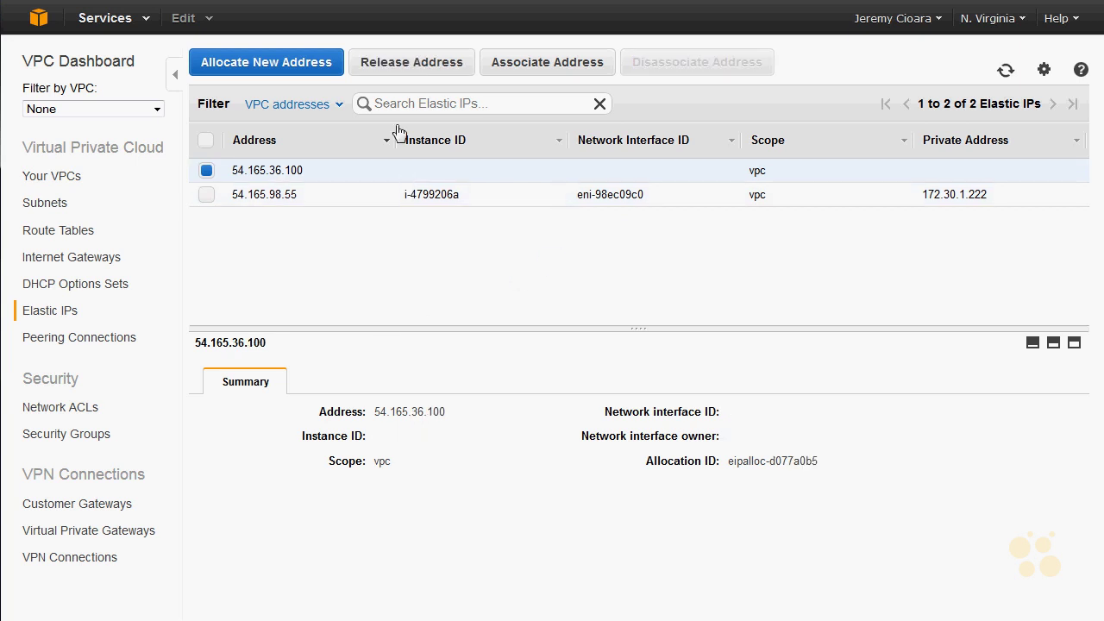
{"action": "left_click", "coordinate": [498, 62]}
{"action": "left_click", "coordinate": [586, 223]}
{"action": "left_click", "coordinate": [562, 254]}
{"action": "left_click", "coordinate": [559, 250]}
{"action": "left_click", "coordinate": [557, 288]}
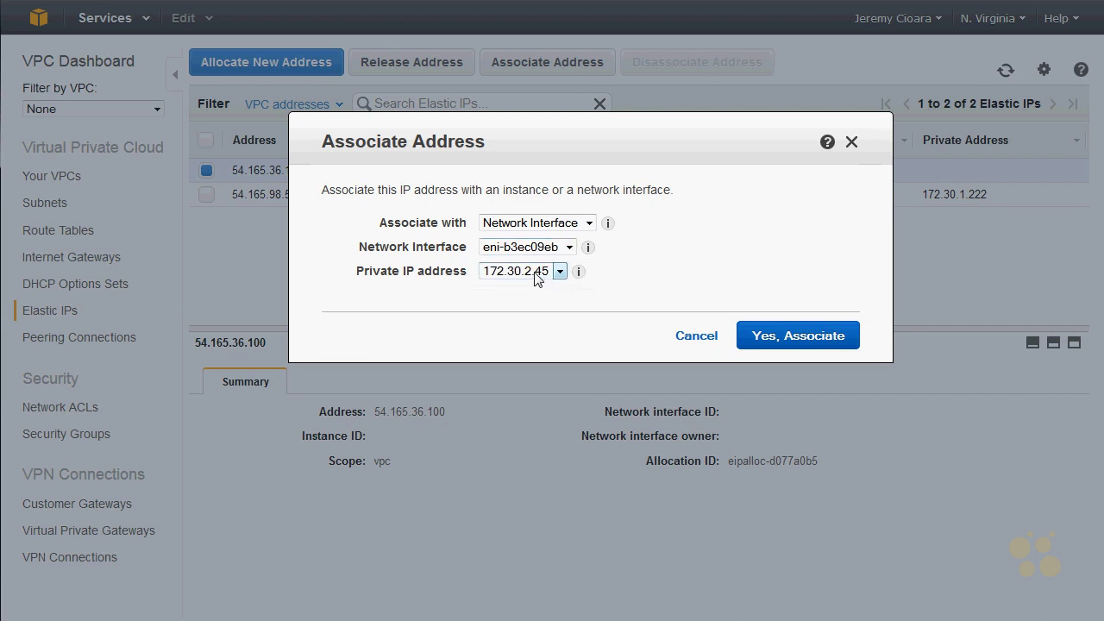
{"action": "left_click", "coordinate": [754, 333]}
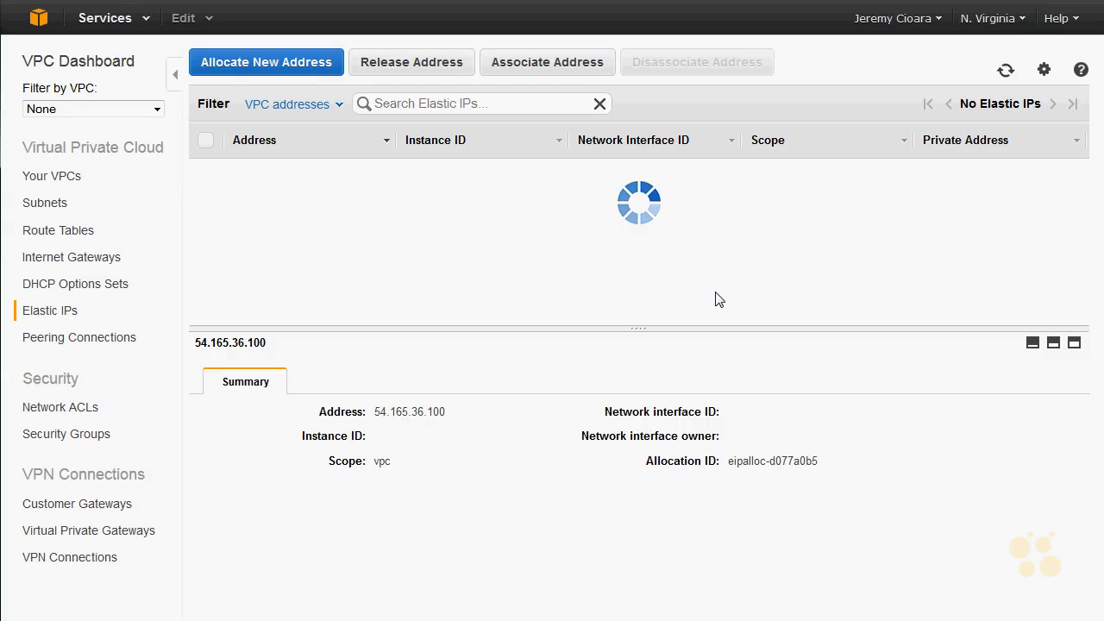
Step: Switch to the Windows command prompt and ping 54.165.98.55 and 54.165.36.100 to test both Elastic IPs
{"action": "key", "text": "alt+Tab"}
{"action": "left_click_drag", "start_coordinate": [528, 35], "coordinate": [880, 266]}
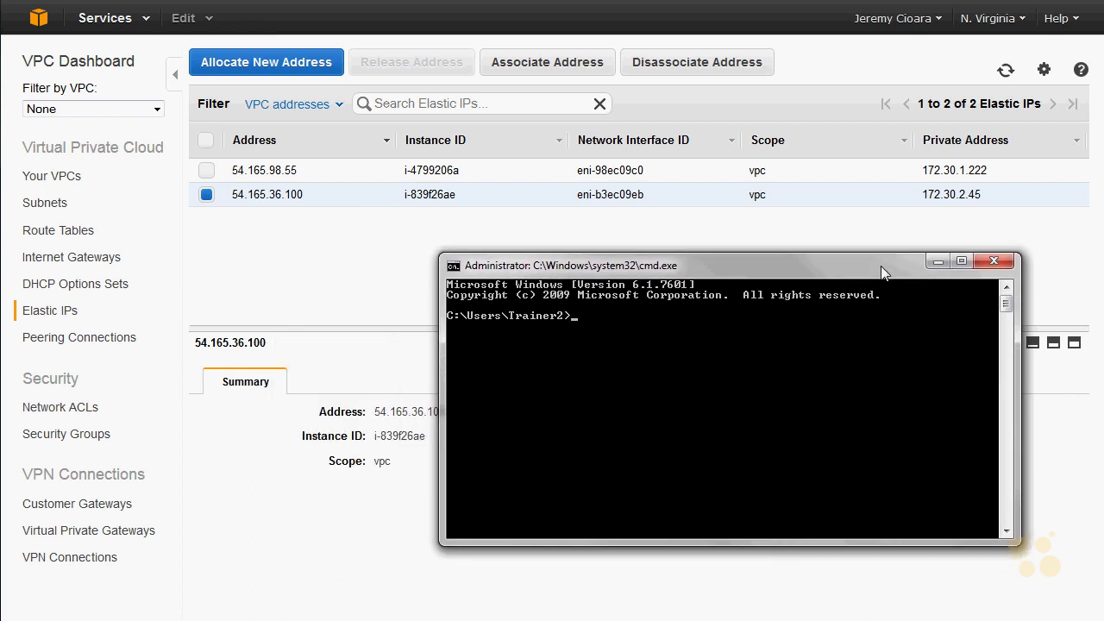
{"action": "left_click", "coordinate": [836, 392]}
{"action": "type", "text": "ping 54.165.98.55"}
{"action": "key", "text": "Return"}
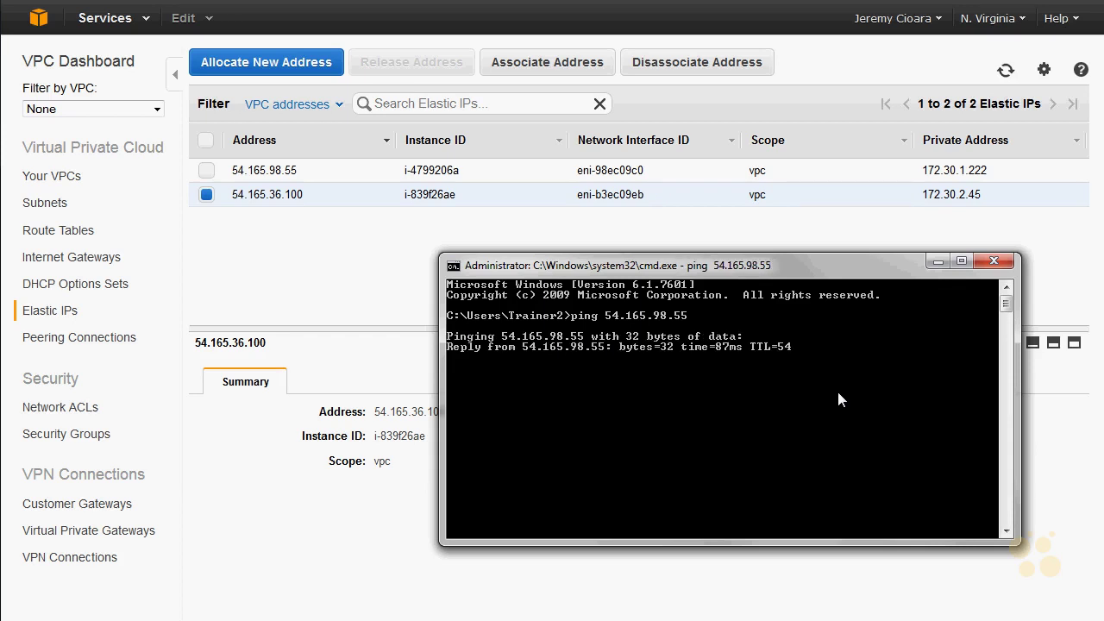
{"action": "key", "text": "ctrl+c"}
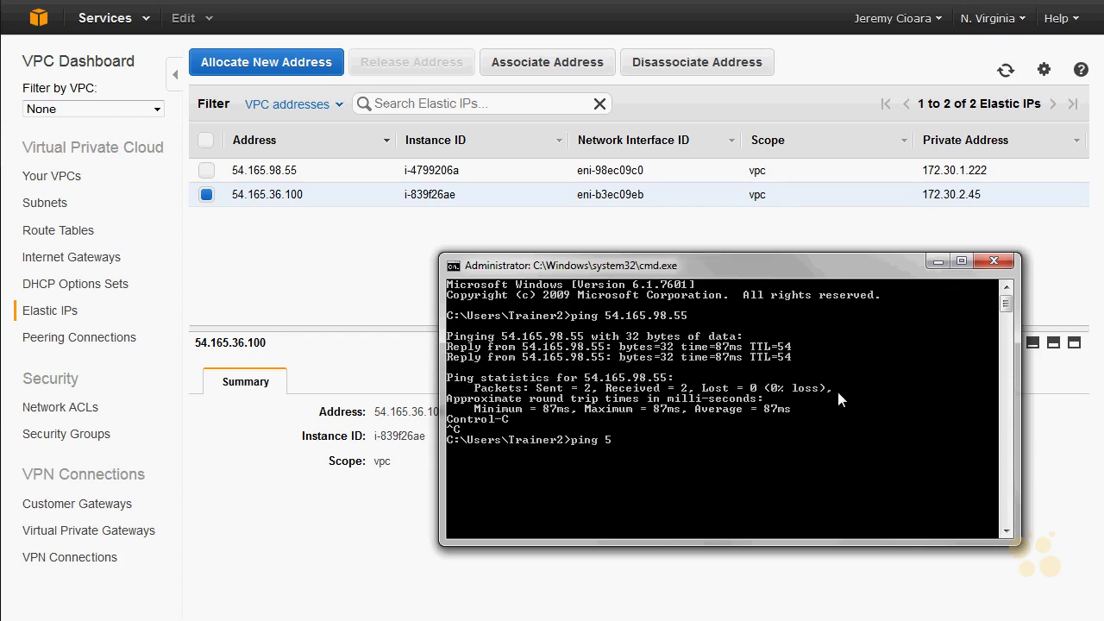
{"action": "type", "text": "ping 54.165.36.100"}
{"action": "key", "text": "Return"}
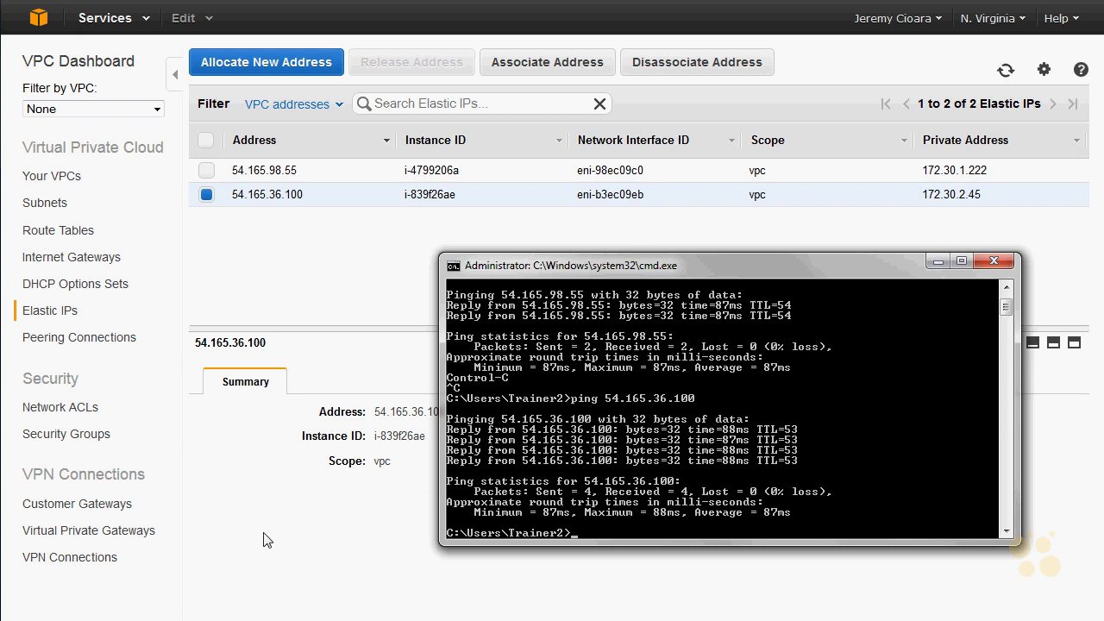
Step: Launch SecureCRT and delete all three saved sessions from its session list
{"action": "key", "text": "super"}
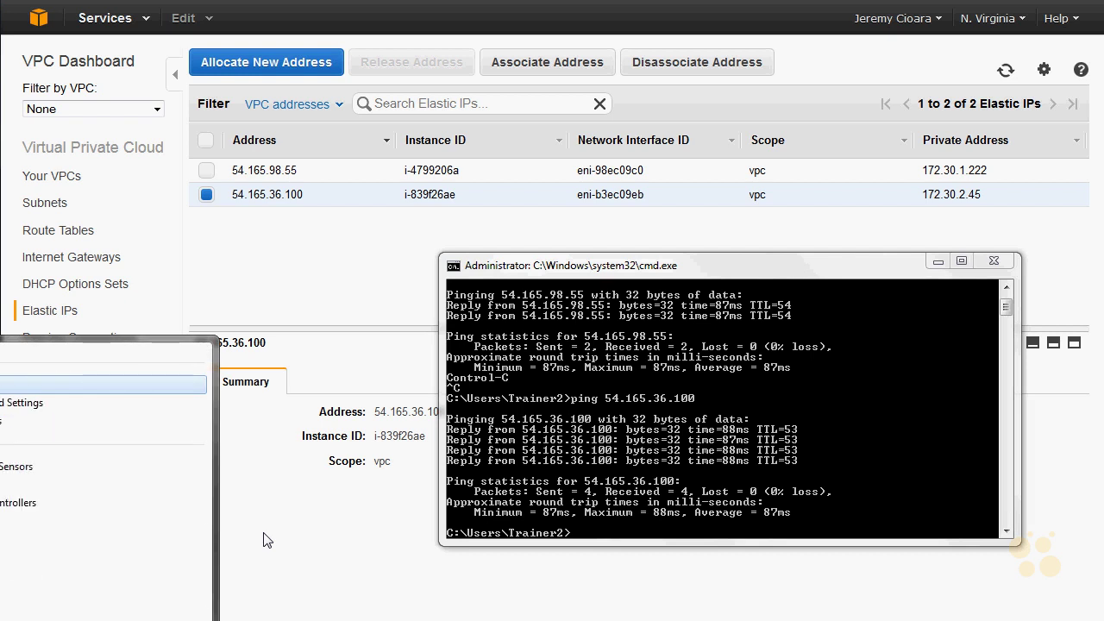
{"action": "key", "text": "Return"}
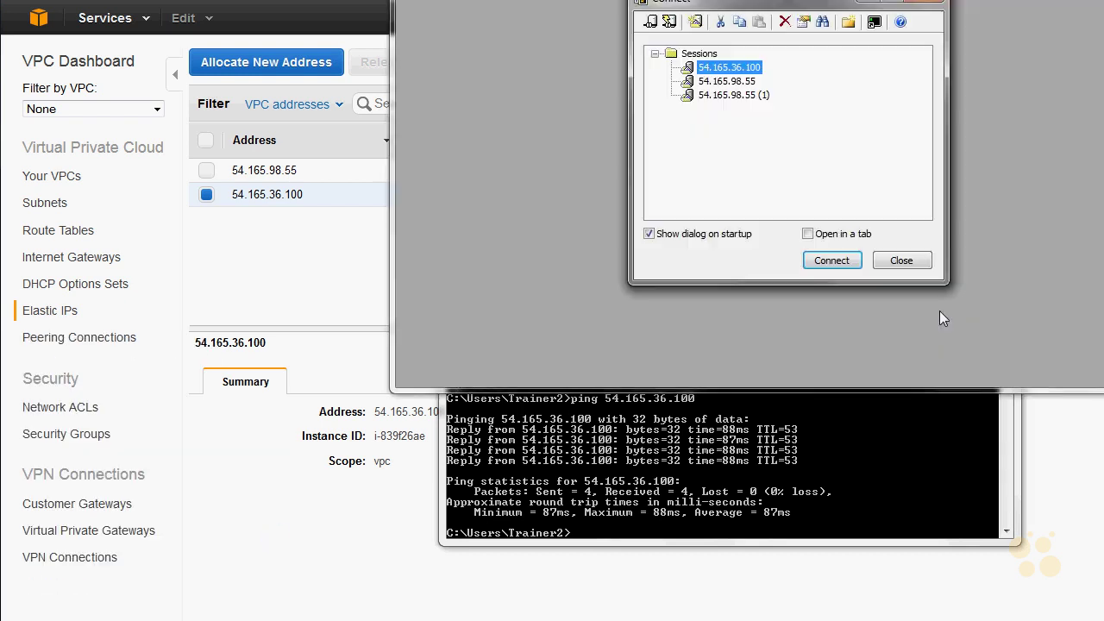
{"action": "left_click", "coordinate": [720, 93], "text": "shift"}
{"action": "right_click", "coordinate": [720, 95]}
{"action": "left_click", "coordinate": [793, 220]}
{"action": "left_click", "coordinate": [823, 182]}
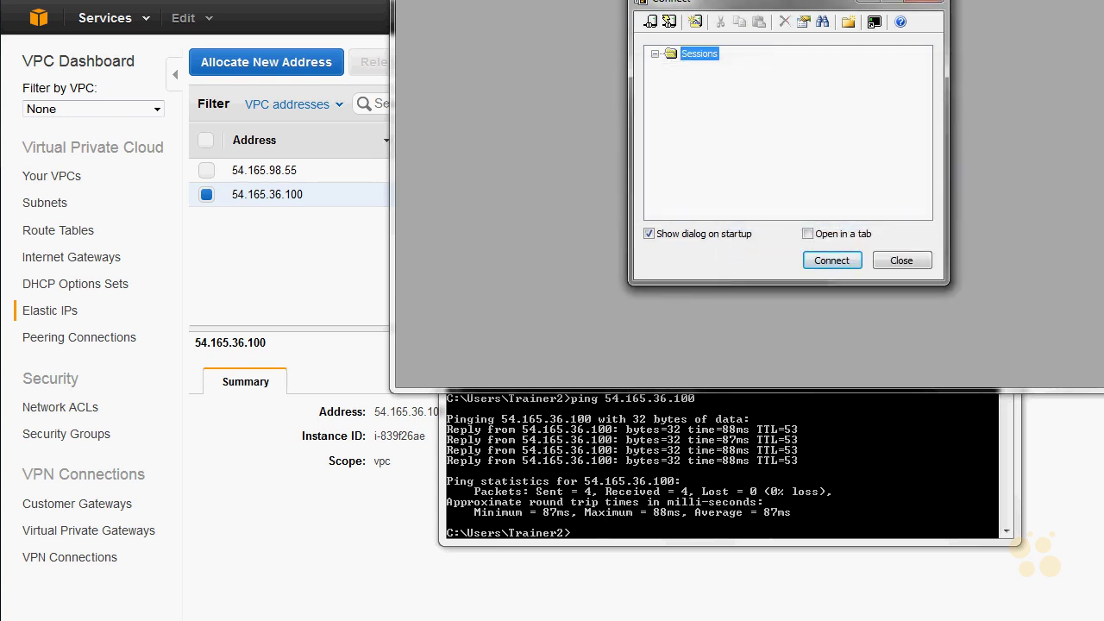
Step: Close the session list dialog and move the SecureCRT window below the two Elastic IP rows
{"action": "left_click_drag", "start_coordinate": [759, 2], "coordinate": [217, 104]}
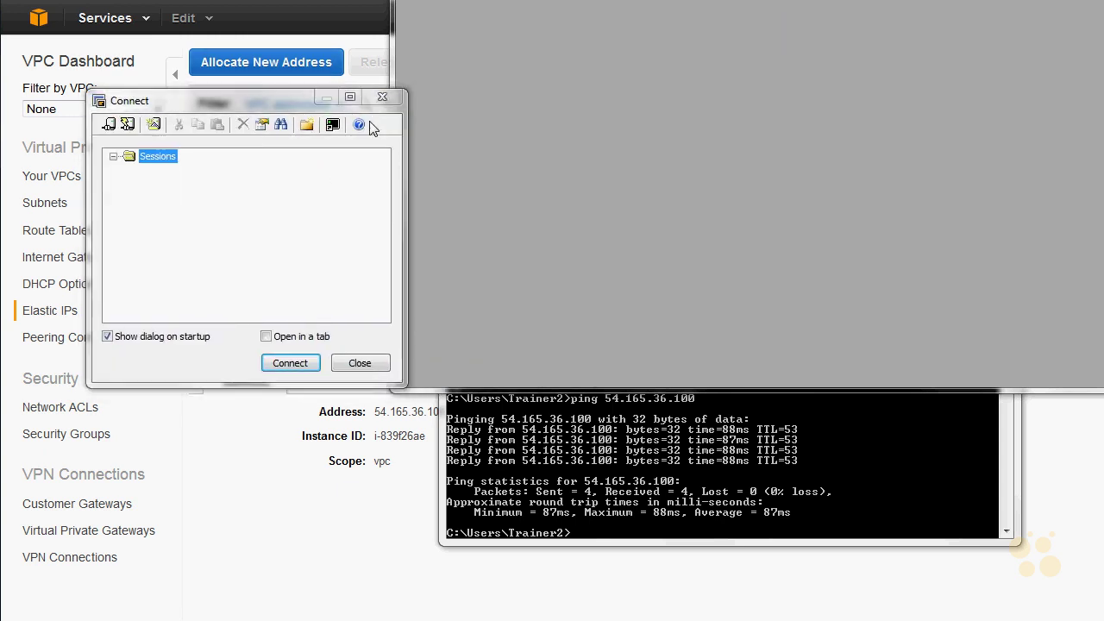
{"action": "left_click", "coordinate": [382, 97]}
{"action": "left_click_drag", "start_coordinate": [349, 2], "coordinate": [245, 207]}
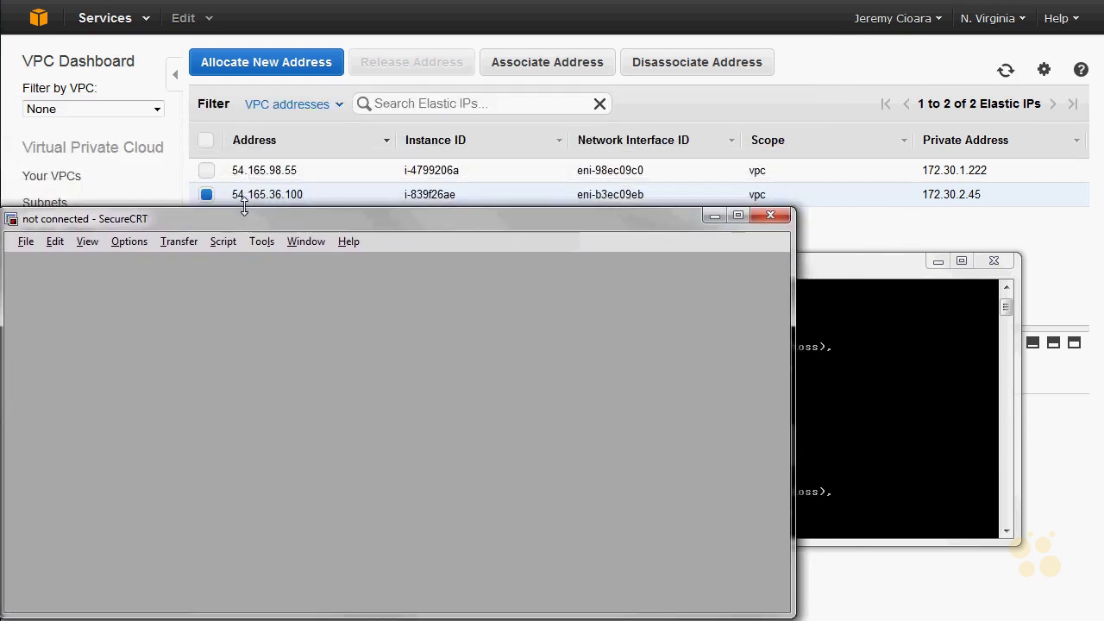
Step: Start an SSH2 quick connection with hostname 54.165.98.55, port 22 and username ubuntu
{"action": "left_click", "coordinate": [32, 241]}
{"action": "left_click", "coordinate": [54, 275]}
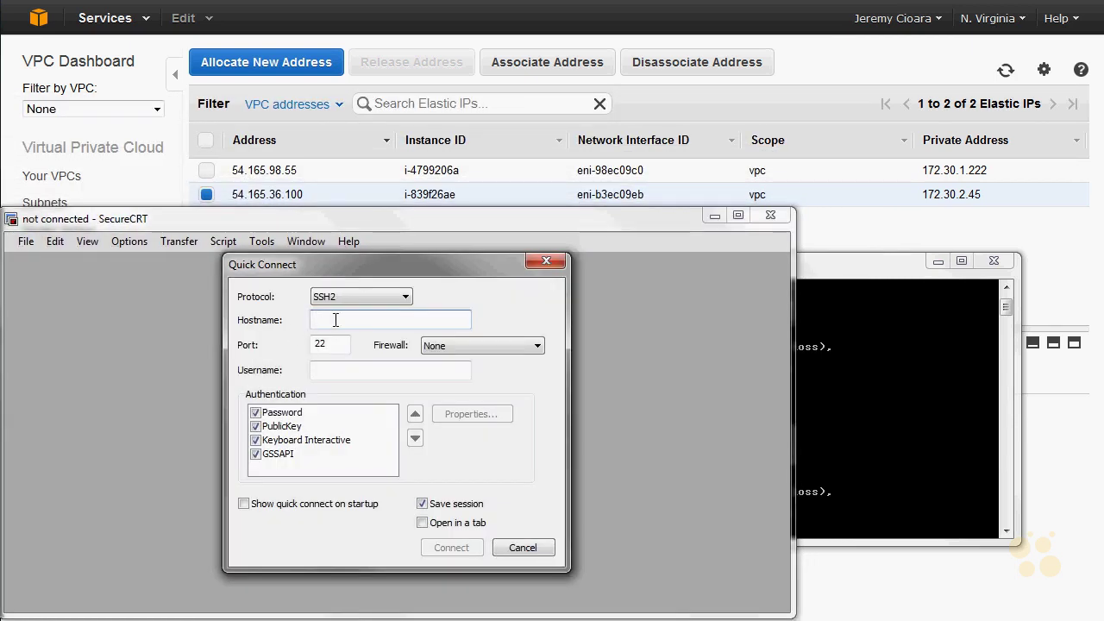
{"action": "type", "text": "54.165.98.5"}
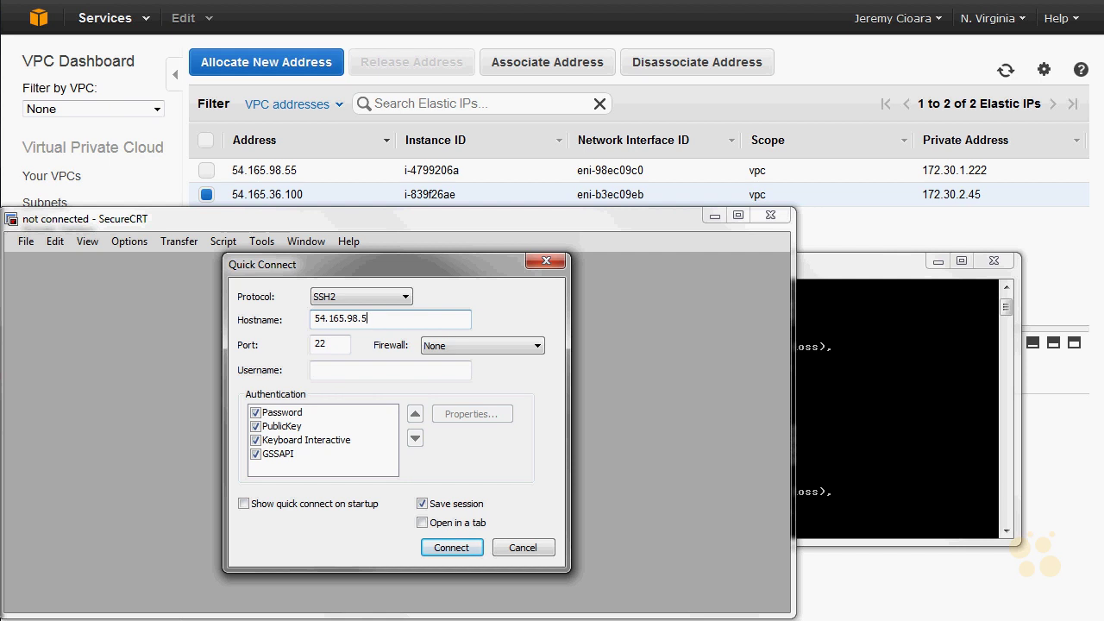
{"action": "key", "text": "Tab"}
{"action": "key", "text": "Tab"}
{"action": "key", "text": "Tab"}
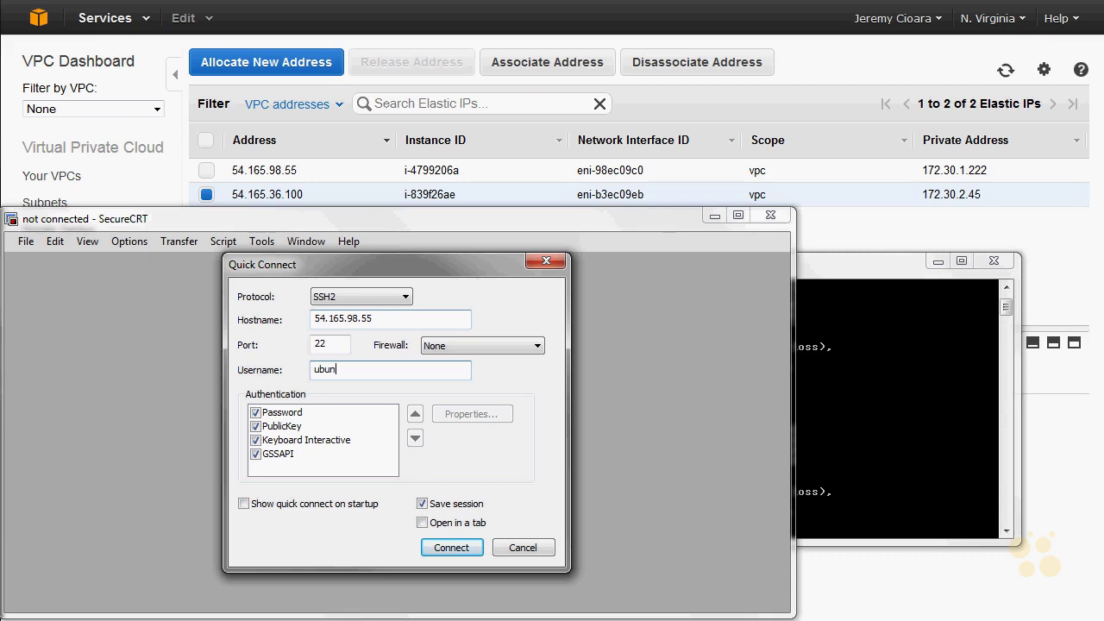
Step: Check the PublicKey authentication properties for the identity file CBTKeys9114.pem and accept the global public key setting
{"action": "left_click", "coordinate": [282, 426]}
{"action": "left_click", "coordinate": [494, 416]}
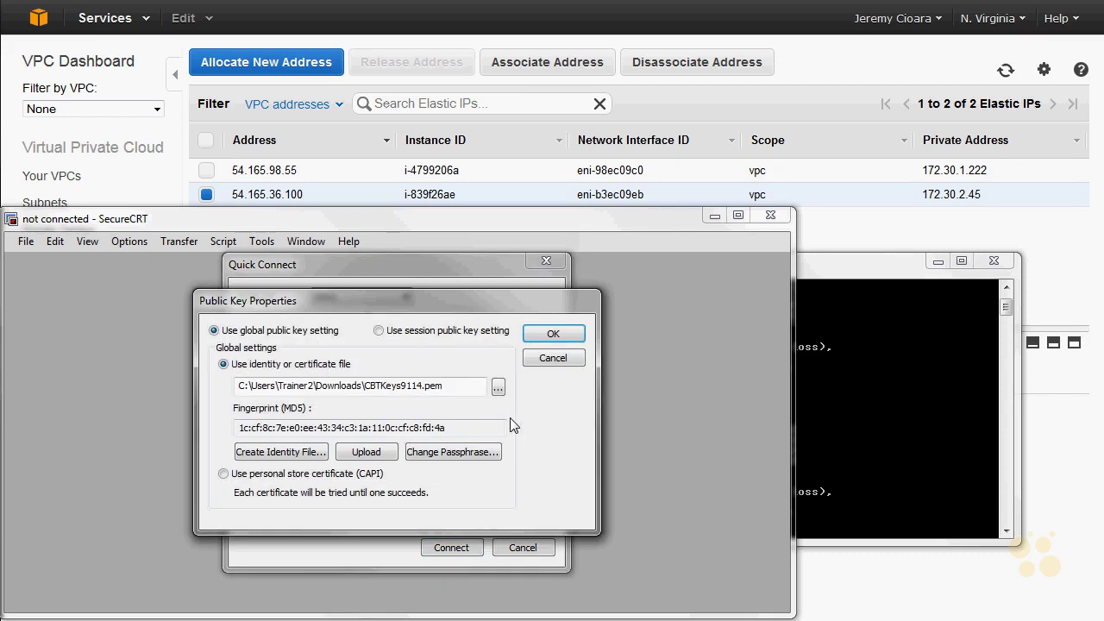
{"action": "left_click_drag", "start_coordinate": [239, 385], "coordinate": [365, 393]}
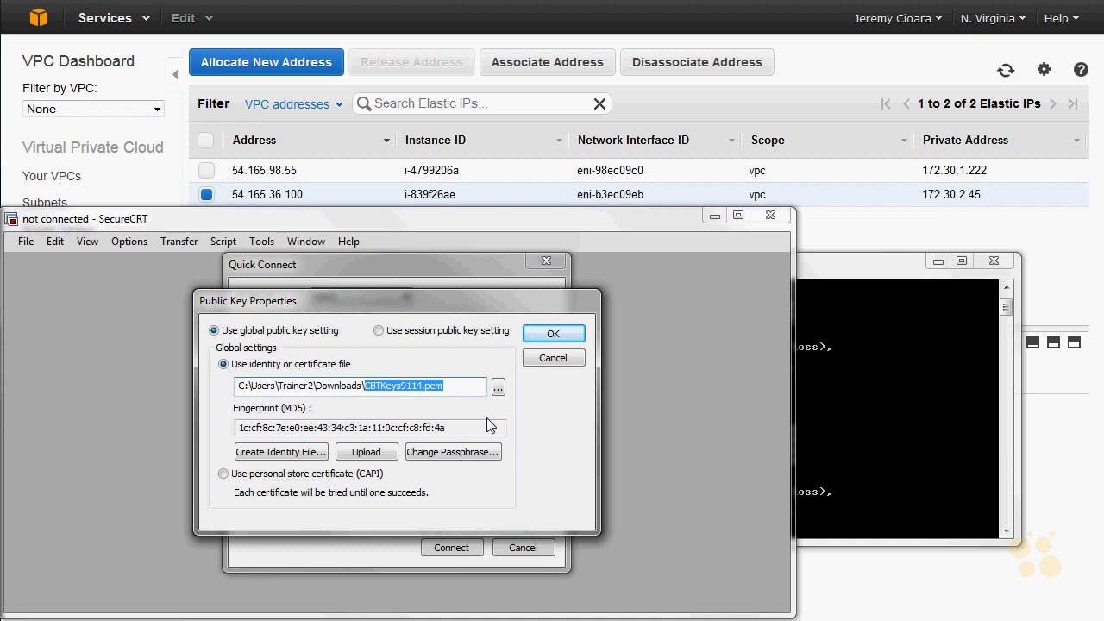
{"action": "left_click", "coordinate": [581, 339]}
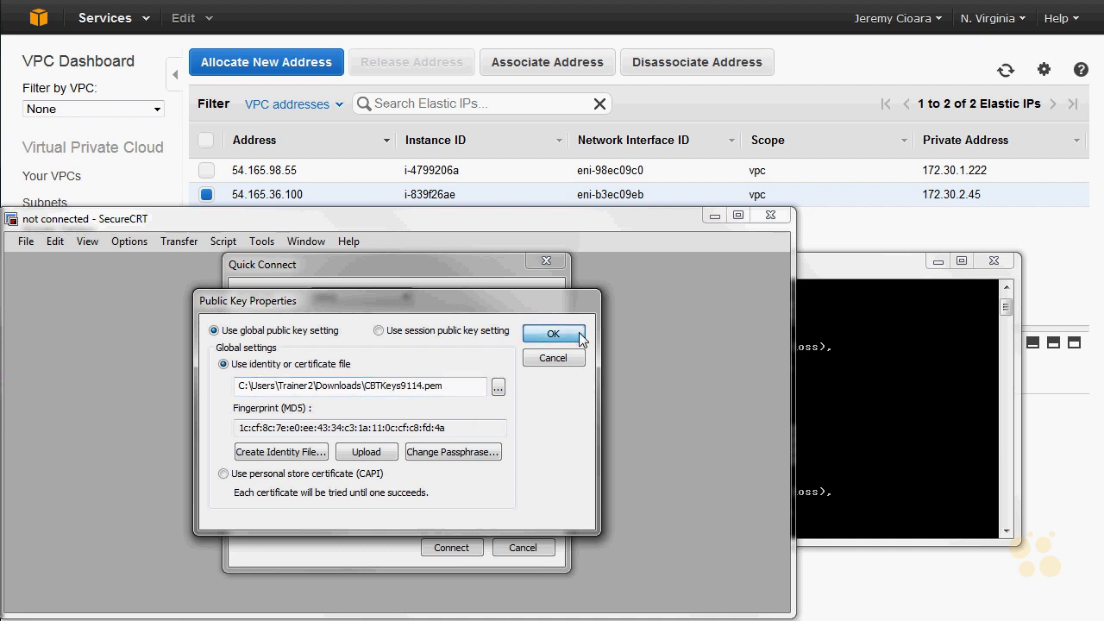
{"action": "left_click", "coordinate": [582, 336]}
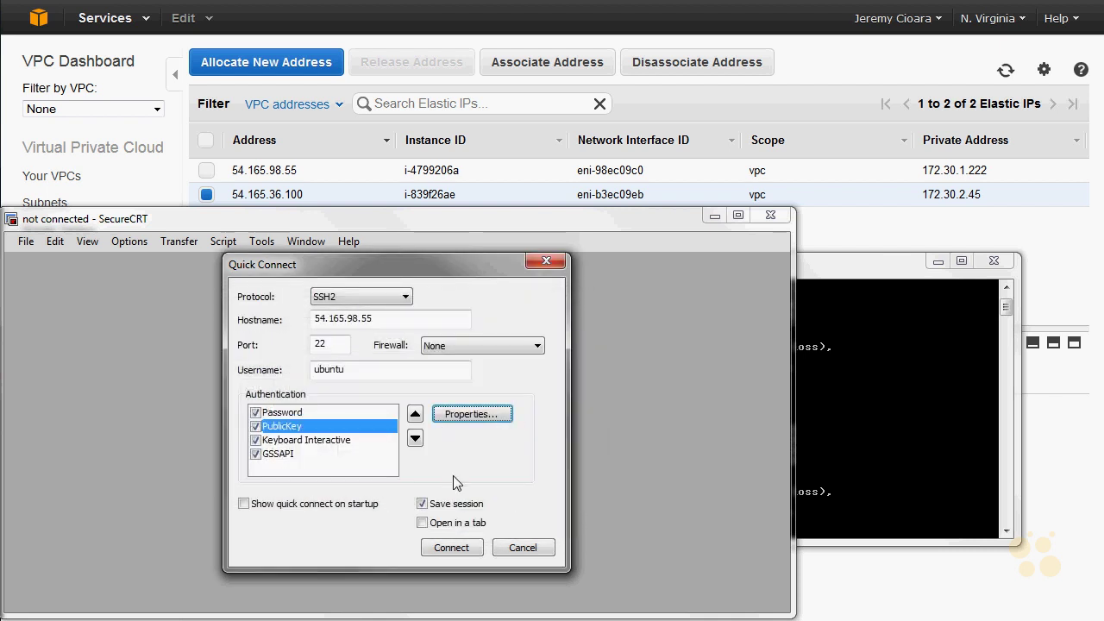
Step: Connect to 54.165.98.55, accept and save its host key, and enlarge the terminal window over the console
{"action": "left_click", "coordinate": [459, 548]}
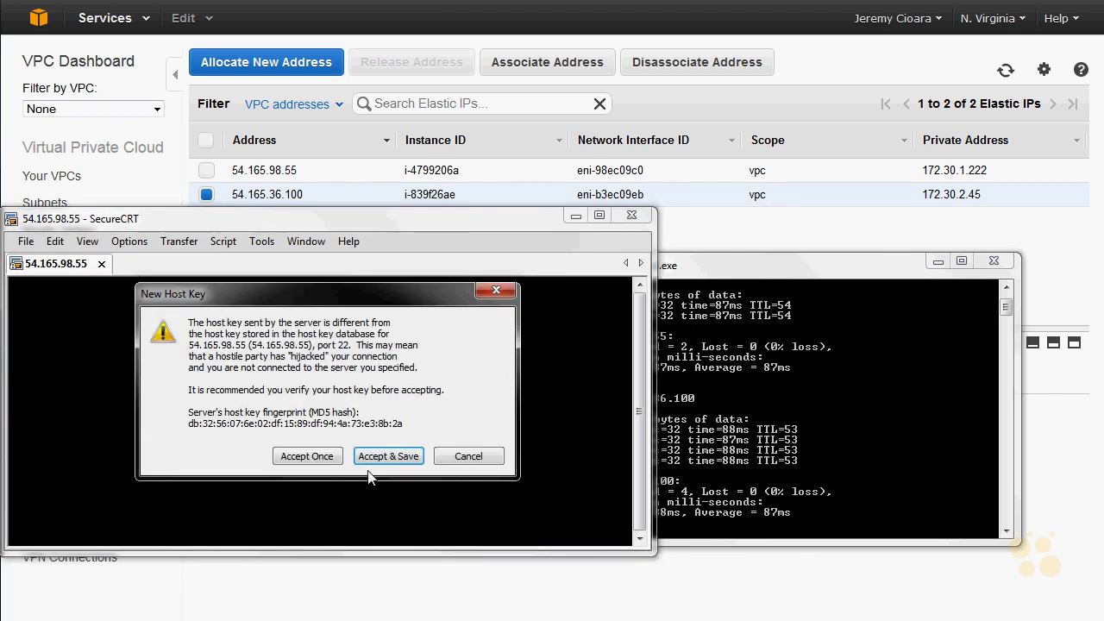
{"action": "left_click", "coordinate": [379, 459]}
{"action": "left_click_drag", "start_coordinate": [365, 226], "coordinate": [409, 44]}
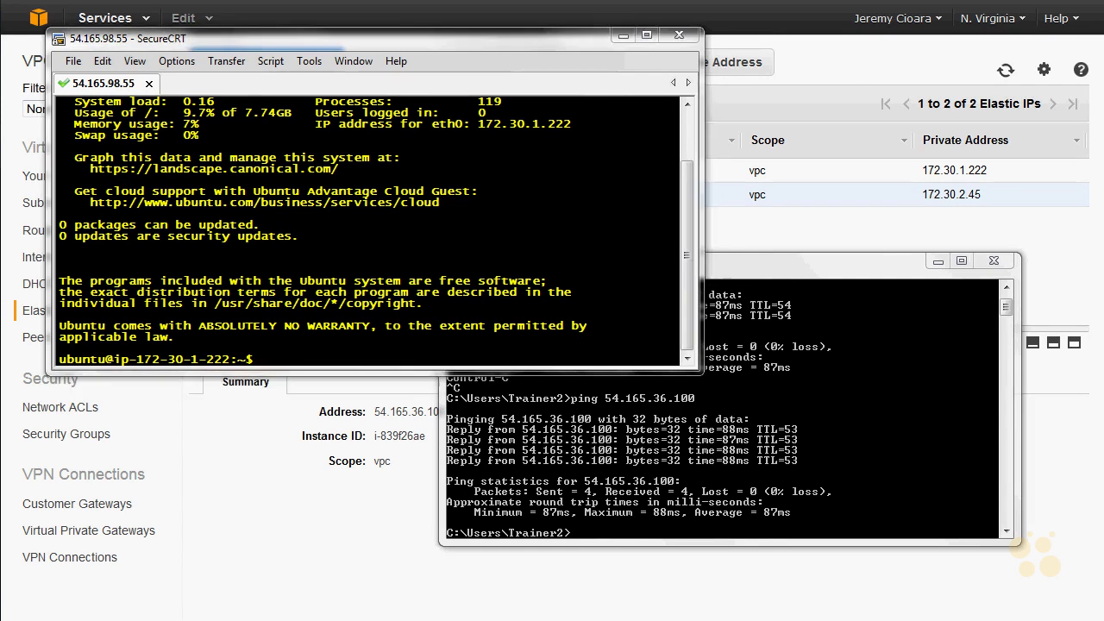
{"action": "left_click_drag", "start_coordinate": [693, 369], "coordinate": [927, 570]}
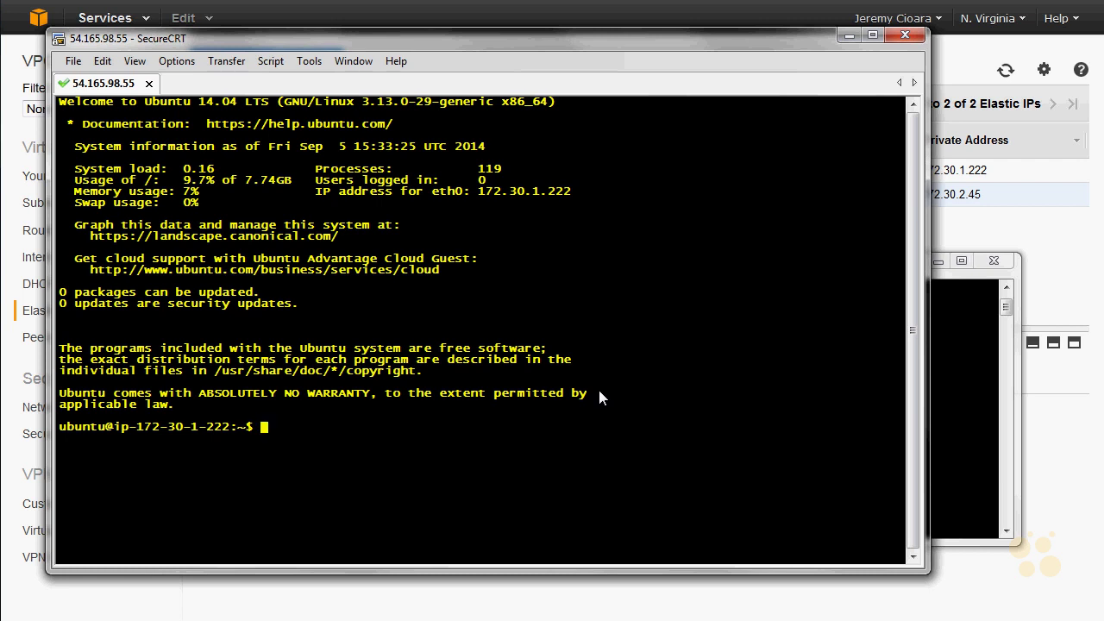
Step: Run ifconfig on the Ubuntu instance to list its network interfaces
{"action": "type", "text": "ifcofng"}
{"action": "key", "text": "BackSpace"}
{"action": "key", "text": "BackSpace"}
{"action": "key", "text": "BackSpace"}
{"action": "type", "text": "nfig\\"}
{"action": "key", "text": "Return"}
{"action": "key", "text": "Return"}
{"action": "key", "text": "Up"}
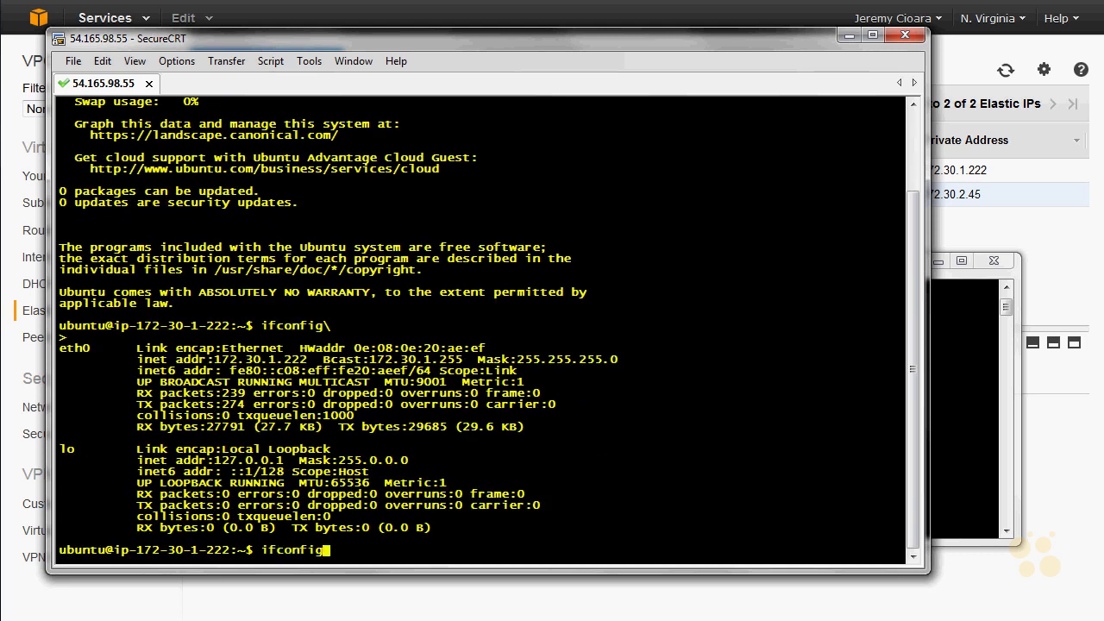
{"action": "key", "text": "Return"}
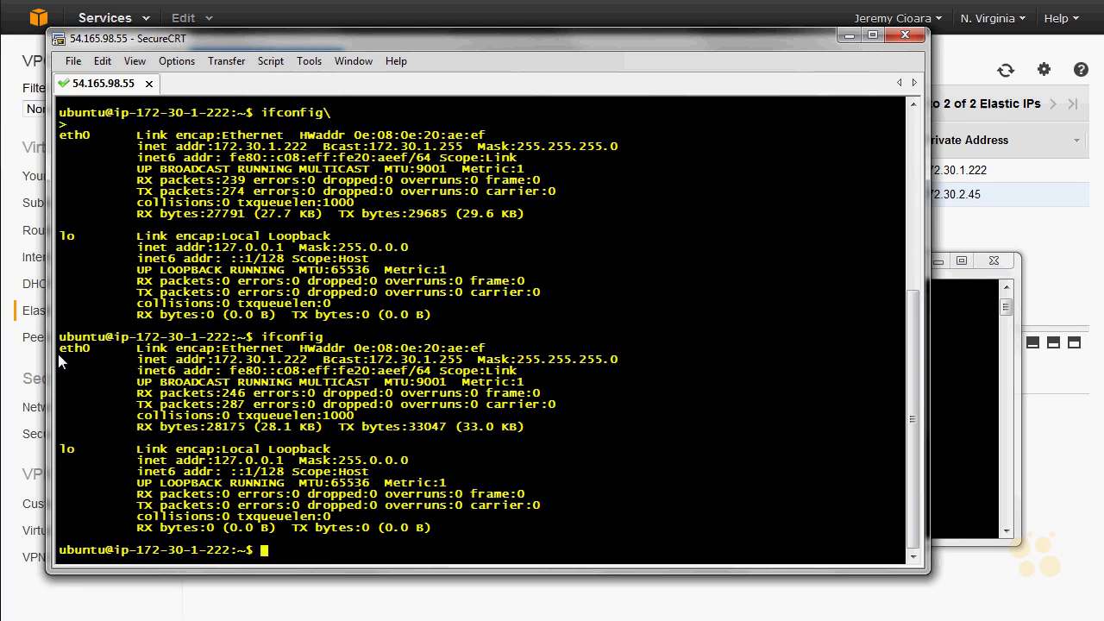
Step: Examine the eth0 and lo entries in the ifconfig output and highlight eth0's inet address
{"action": "left_click_drag", "start_coordinate": [88, 352], "coordinate": [52, 348]}
{"action": "left_click_drag", "start_coordinate": [78, 450], "coordinate": [56, 448]}
{"action": "left_click_drag", "start_coordinate": [214, 360], "coordinate": [308, 363]}
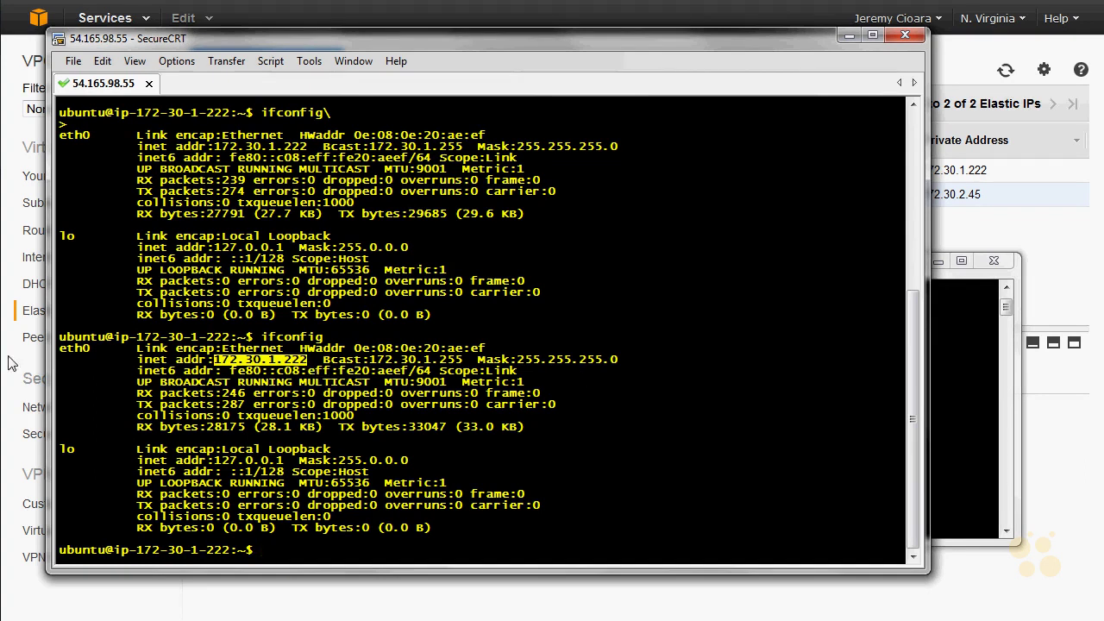
Step: Switch to the AWS console, select instance i-4799206a in the EC2 instances list, and view its eth1 network interface details
{"action": "left_click", "coordinate": [170, 604]}
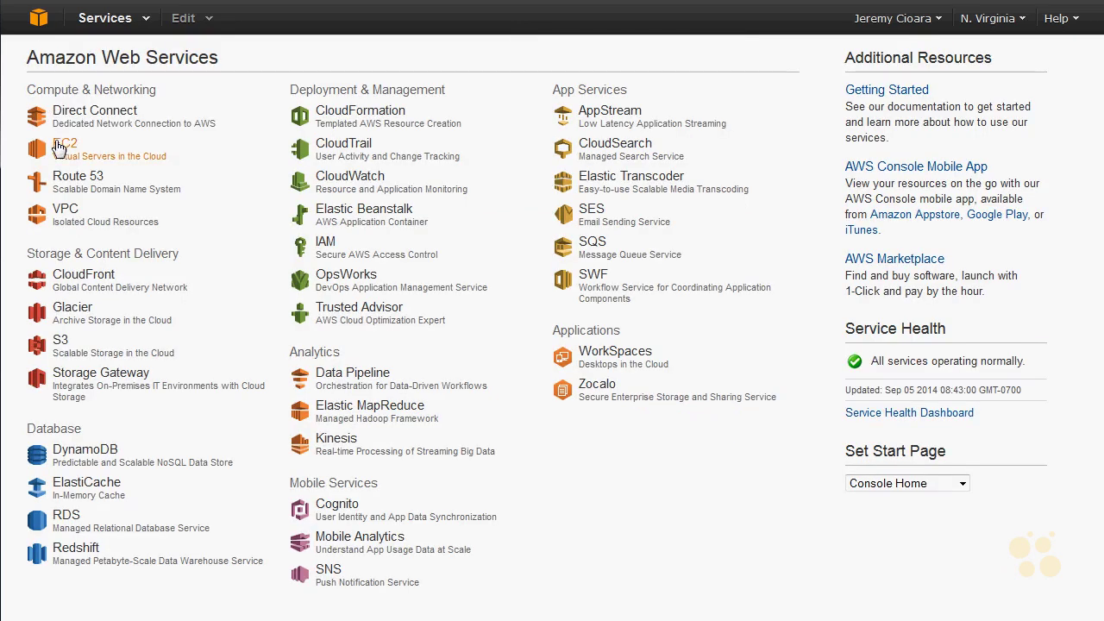
{"action": "left_click", "coordinate": [60, 148]}
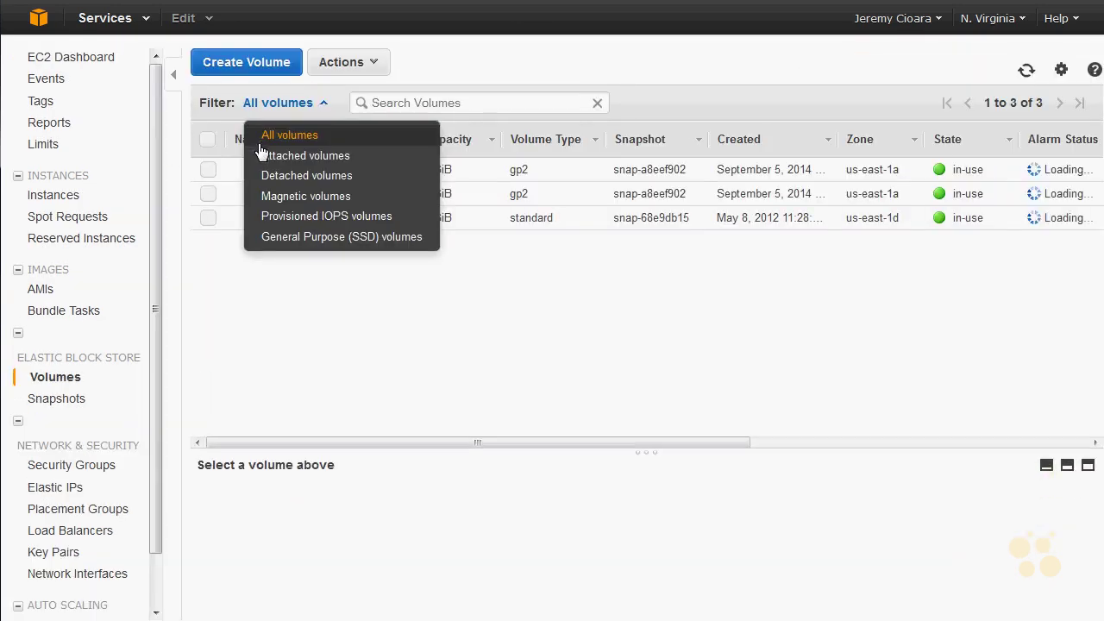
{"action": "left_click", "coordinate": [43, 197]}
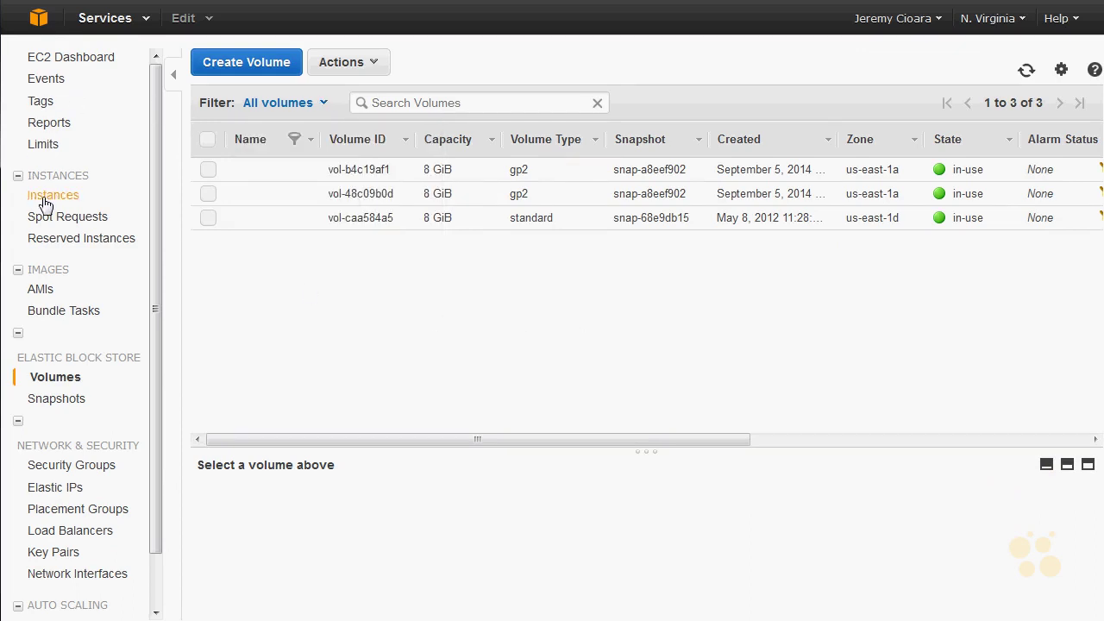
{"action": "left_click", "coordinate": [326, 191]}
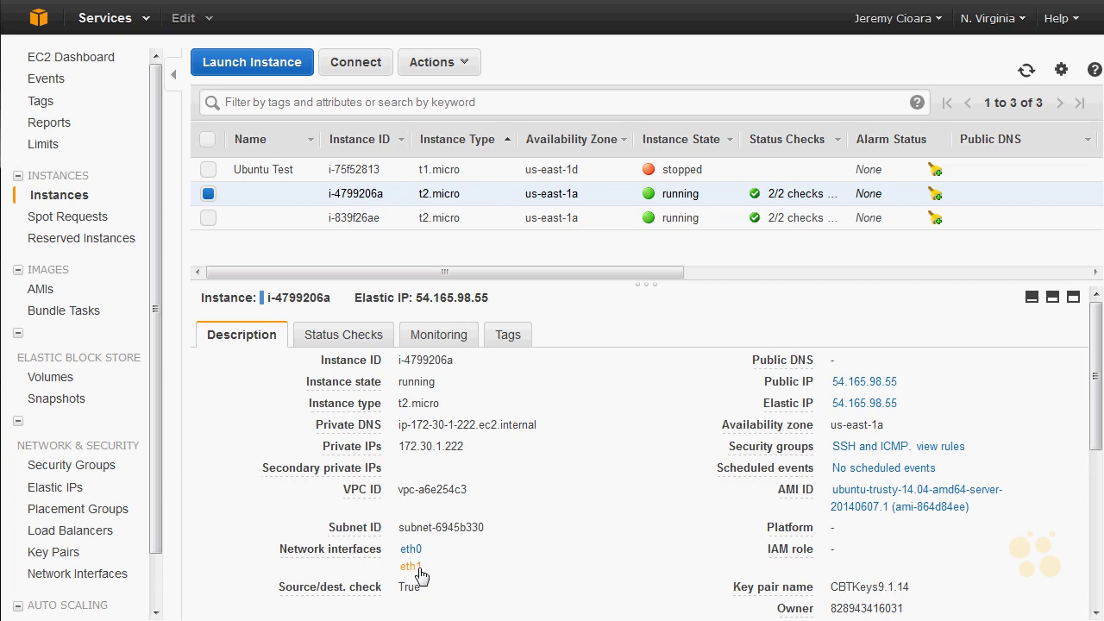
{"action": "left_click", "coordinate": [412, 568]}
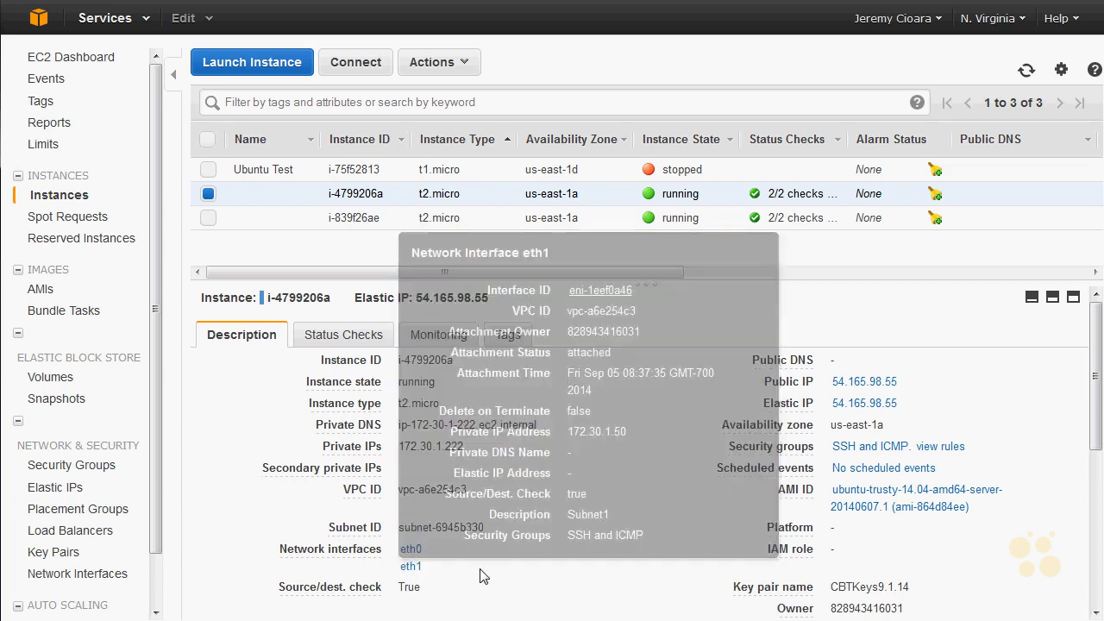
Step: Return to the SecureCRT session, display /etc/network/interfaces with cat, and examine its source path for interface configuration files
{"action": "key", "text": "alt+Tab"}
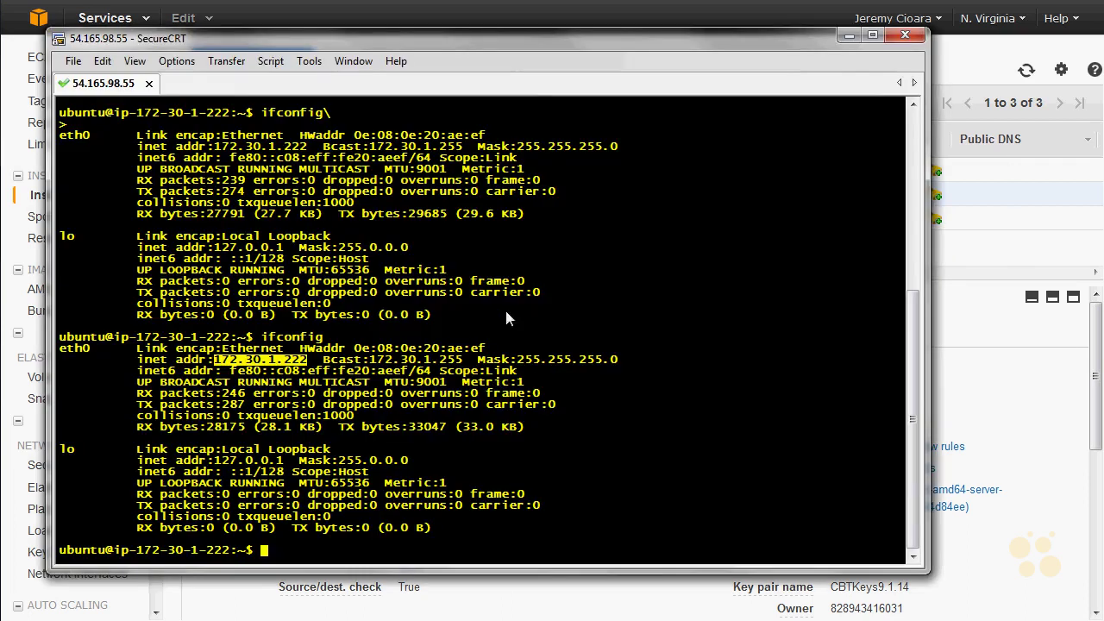
{"action": "left_click", "coordinate": [707, 362]}
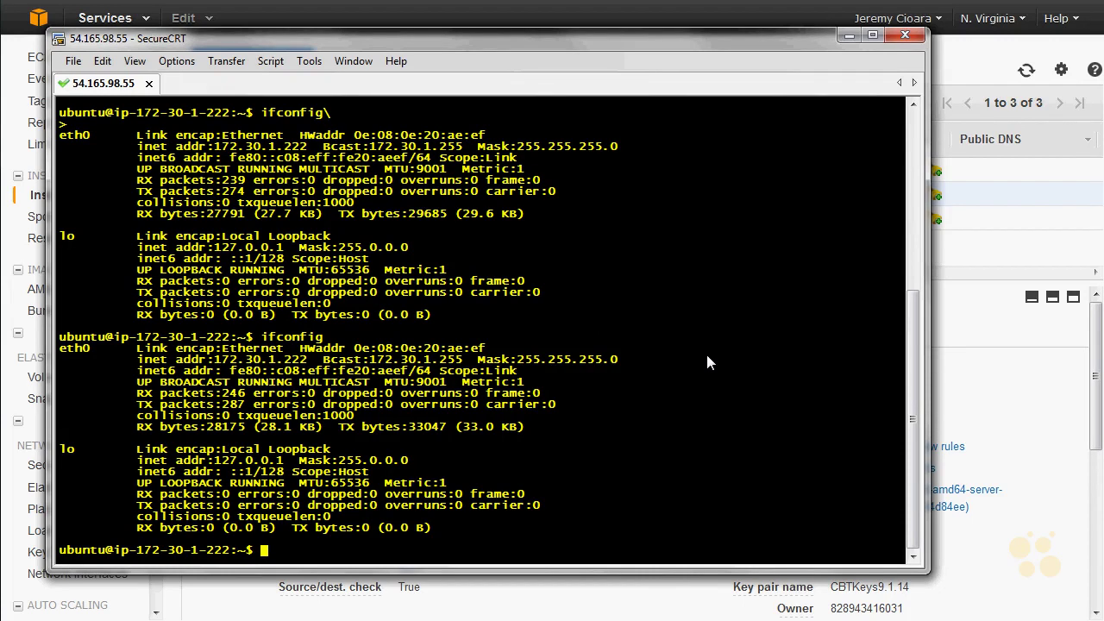
{"action": "type", "text": "cat /etc/network/i"}
{"action": "key", "text": "Tab"}
{"action": "key", "text": "Return"}
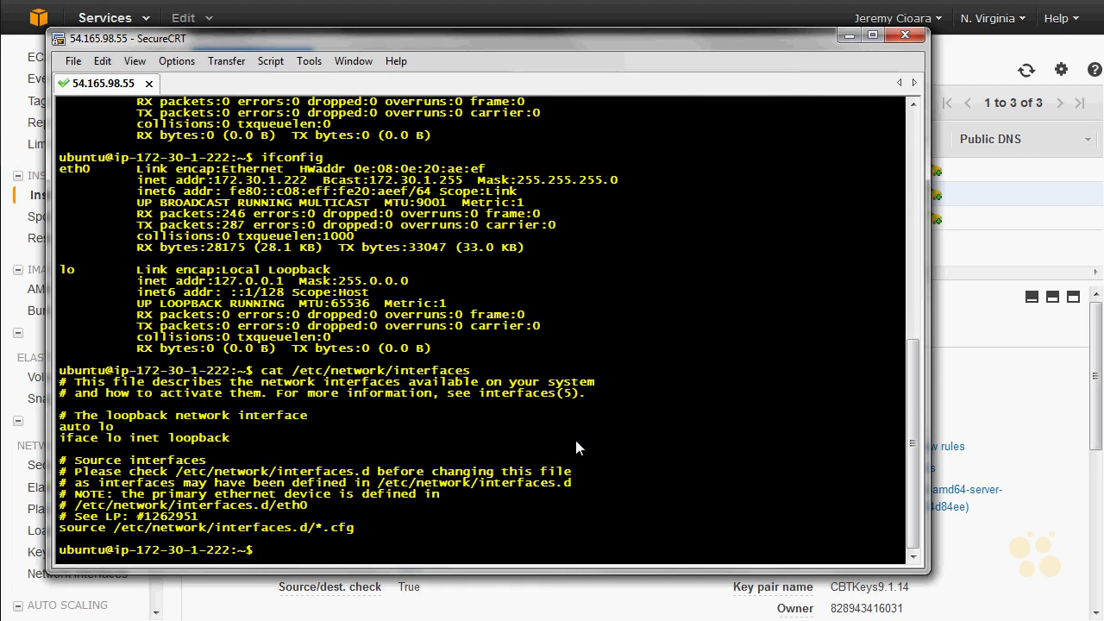
{"action": "left_click_drag", "start_coordinate": [346, 528], "coordinate": [147, 538]}
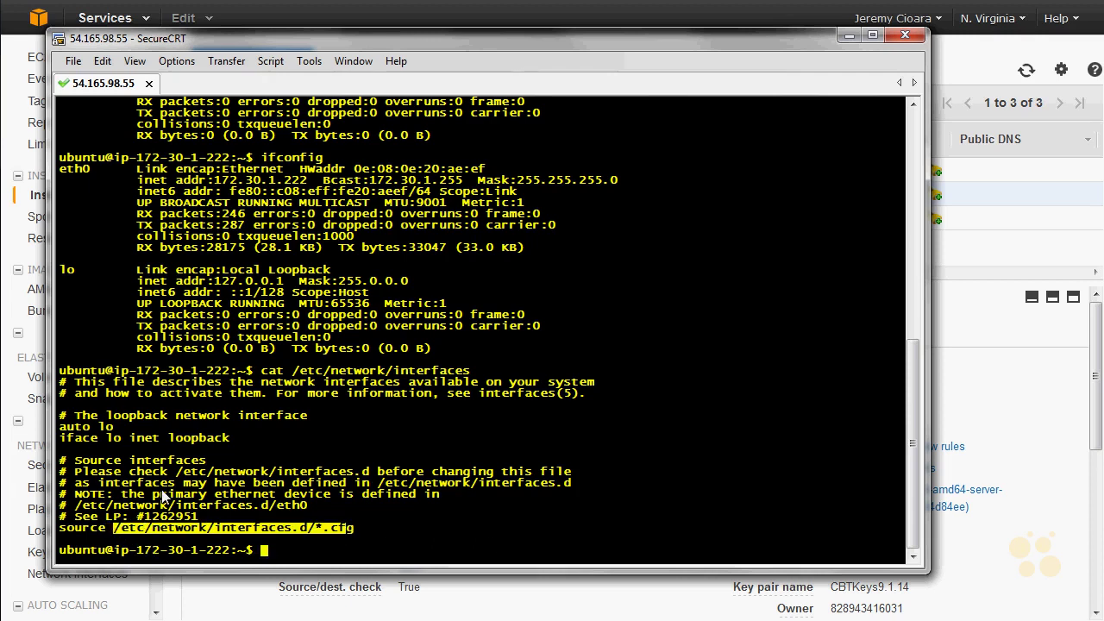
{"action": "left_click", "coordinate": [661, 476]}
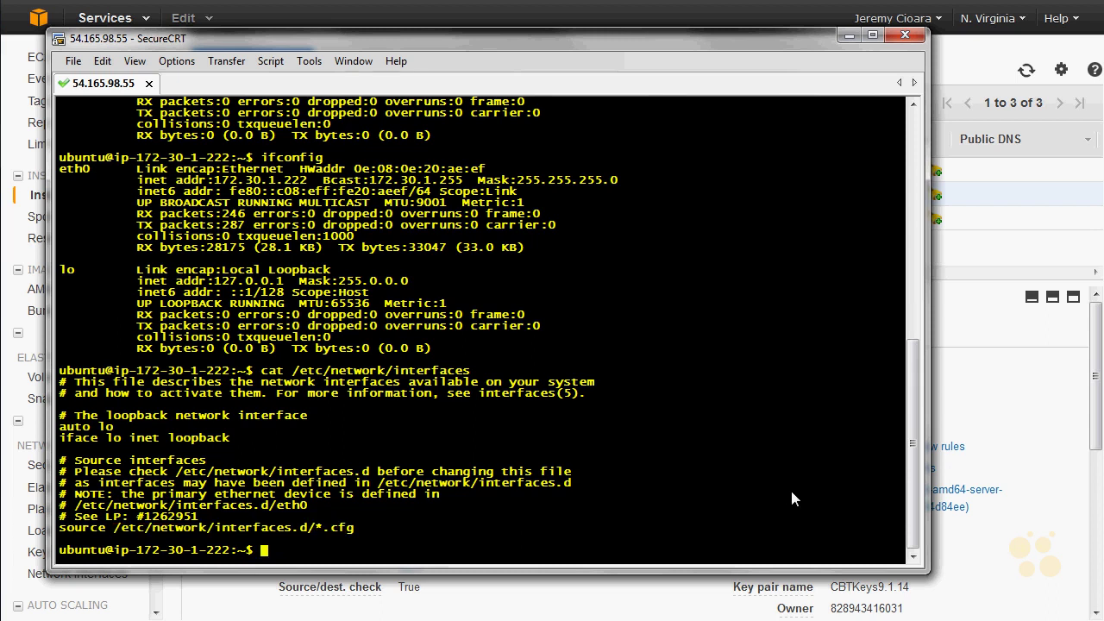
Step: List the contents of /etc/network/interfaces.d/ with ls and highlight the configuration file name
{"action": "key", "text": "Up"}
{"action": "key", "text": "Home"}
{"action": "key", "text": "Right"}
{"action": "key", "text": "Right"}
{"action": "key", "text": "Right"}
{"action": "key", "text": "BackSpace"}
{"action": "key", "text": "BackSpace"}
{"action": "key", "text": "BackSpace"}
{"action": "type", "text": "ls"}
{"action": "key", "text": "End"}
{"action": "type", "text": ".d/"}
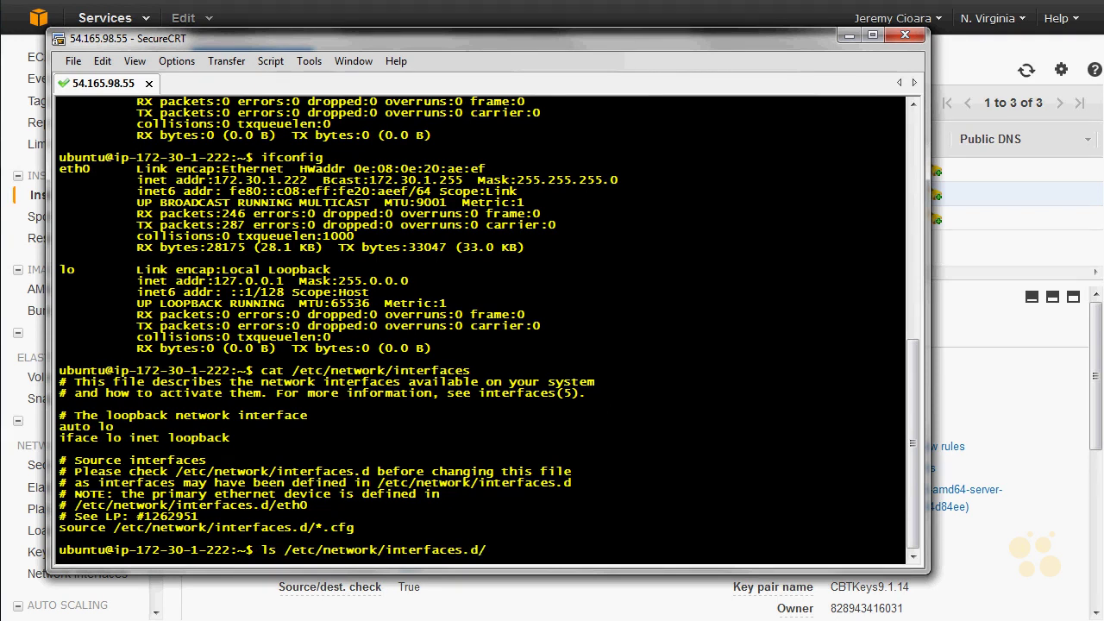
{"action": "key", "text": "Return"}
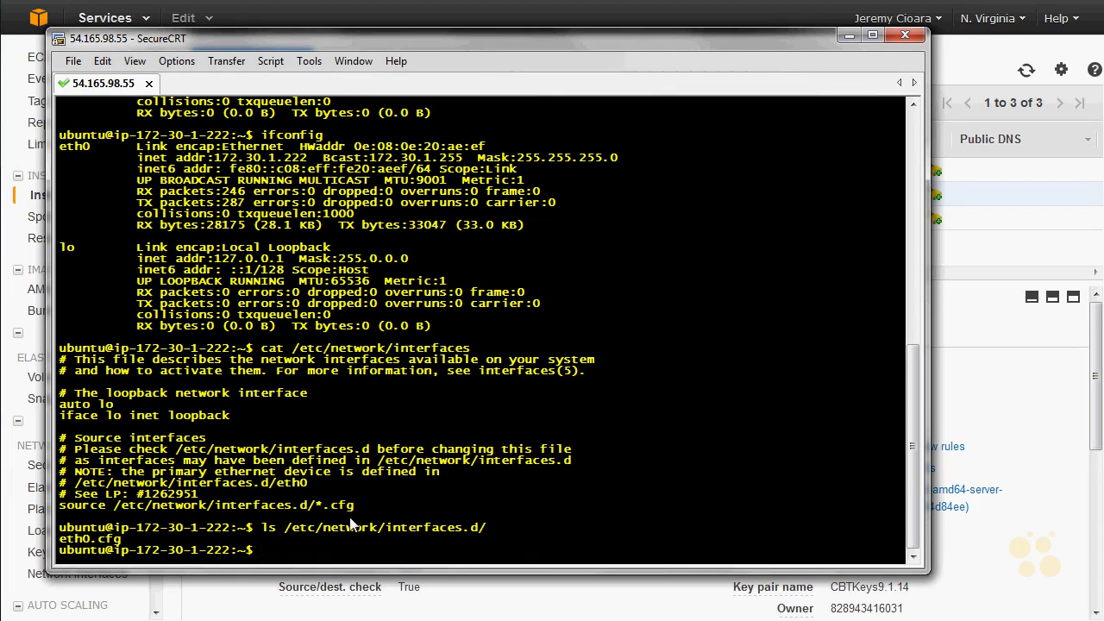
{"action": "left_click_drag", "start_coordinate": [120, 539], "coordinate": [59, 540]}
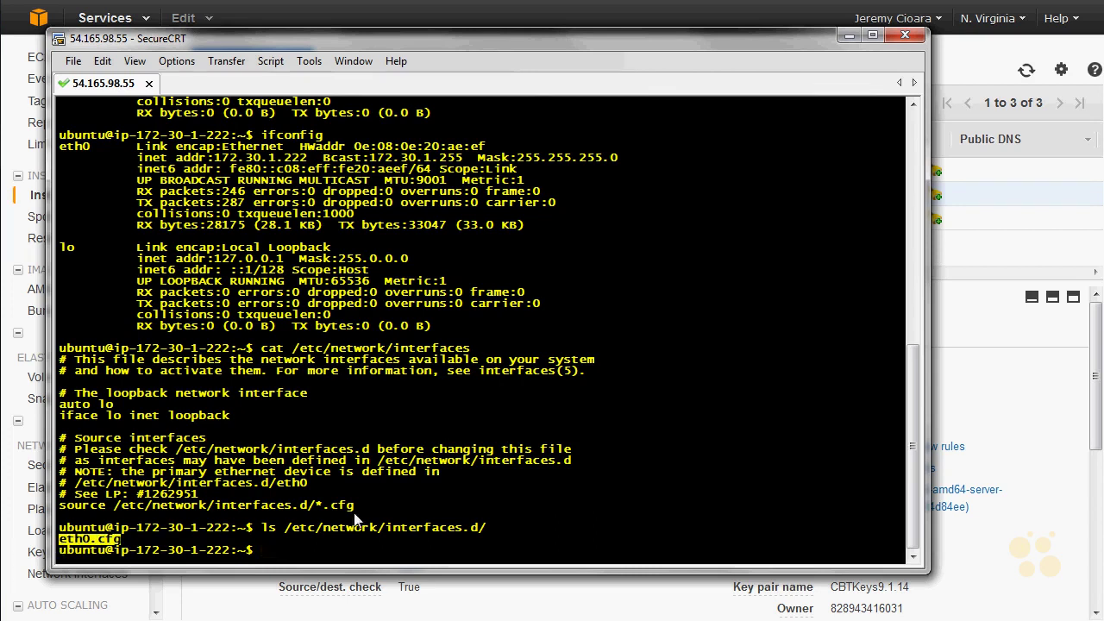
Step: Display the contents of /etc/network/interfaces.d/eth0.cfg with cat
{"action": "key", "text": "Up"}
{"action": "type", "text": "et"}
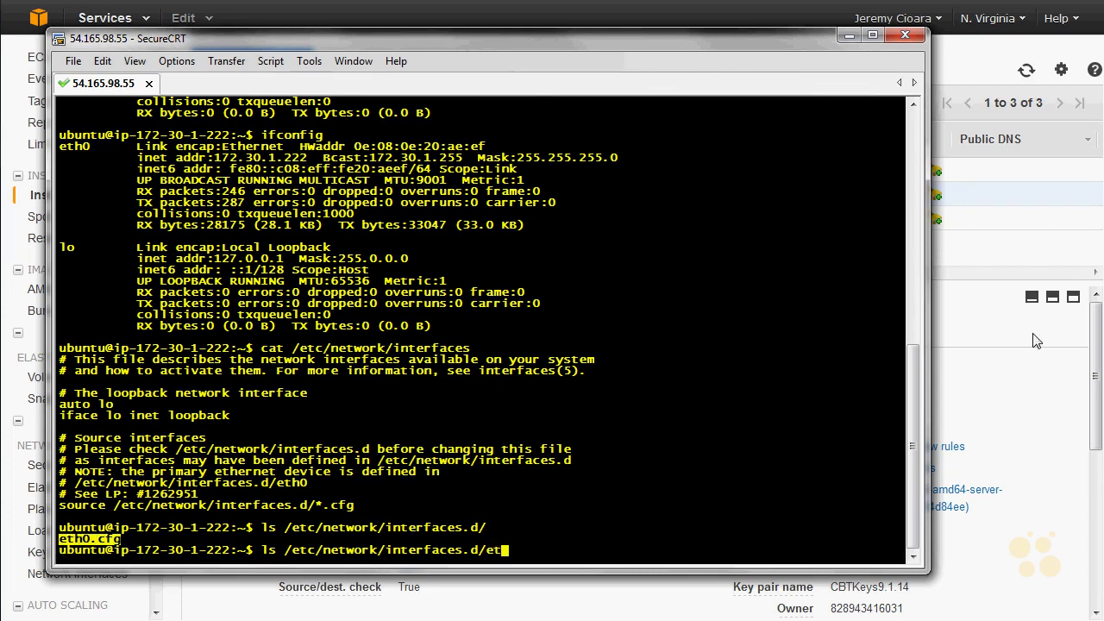
{"action": "type", "text": "h0.cfr"}
{"action": "key", "text": "Home"}
{"action": "key", "text": "Delete"}
{"action": "key", "text": "Delete"}
{"action": "type", "text": "cat"}
{"action": "key", "text": "Return"}
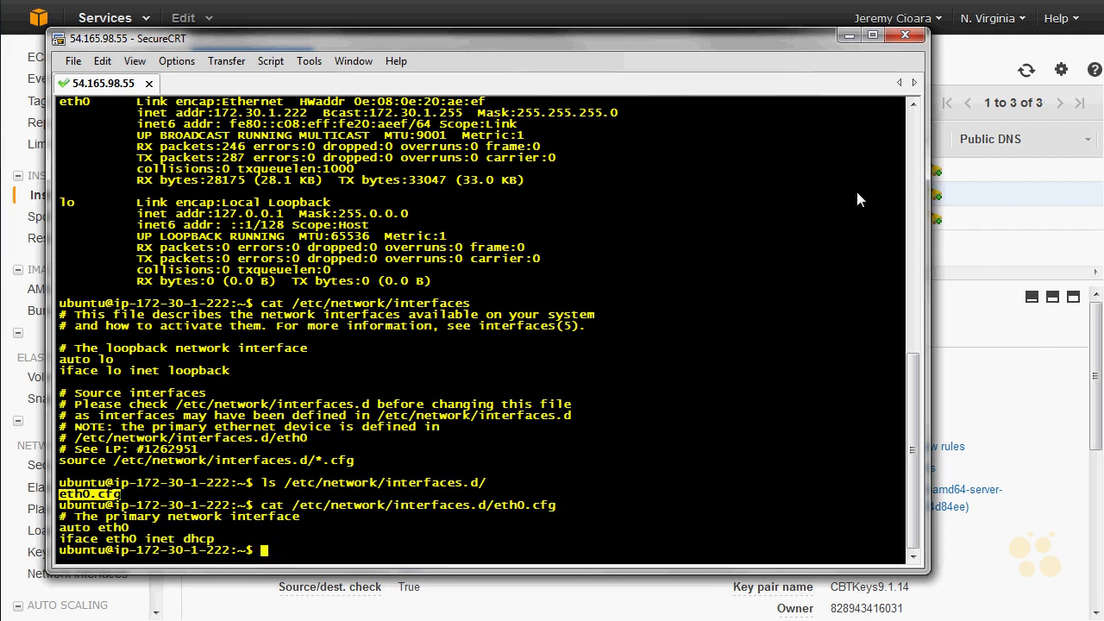
Step: Examine the primary interface definition in the eth0.cfg output, and highlight the /etc/network/interfaces path and the eth0.cfg file name
{"action": "left_click_drag", "start_coordinate": [61, 516], "coordinate": [285, 527]}
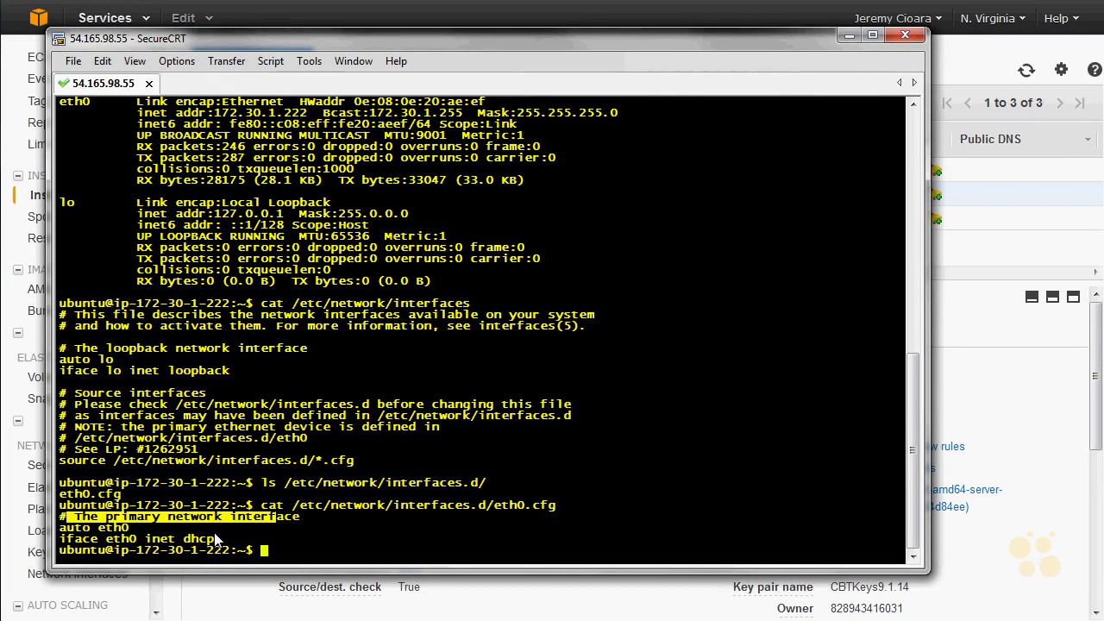
{"action": "left_click_drag", "start_coordinate": [215, 539], "coordinate": [57, 516]}
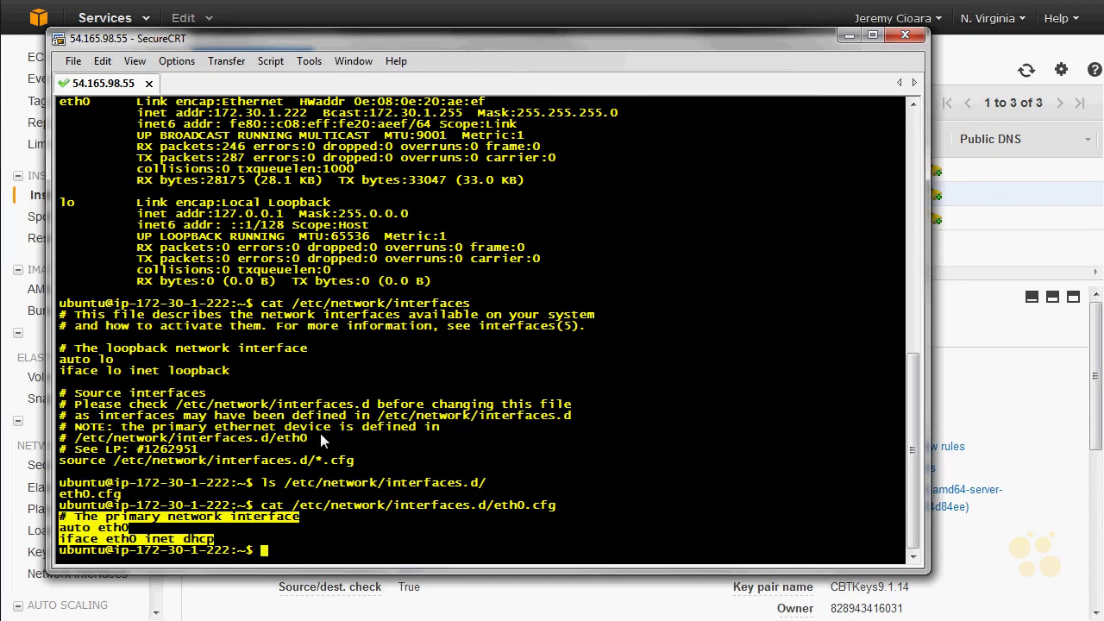
{"action": "left_click_drag", "start_coordinate": [472, 304], "coordinate": [294, 307]}
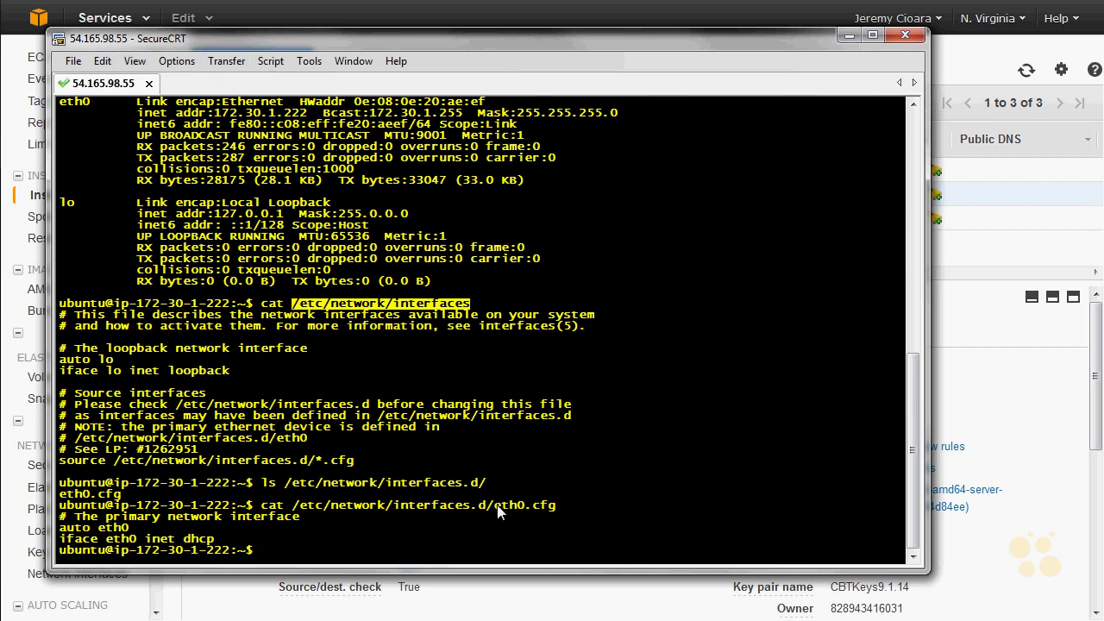
{"action": "left_click_drag", "start_coordinate": [494, 506], "coordinate": [565, 503]}
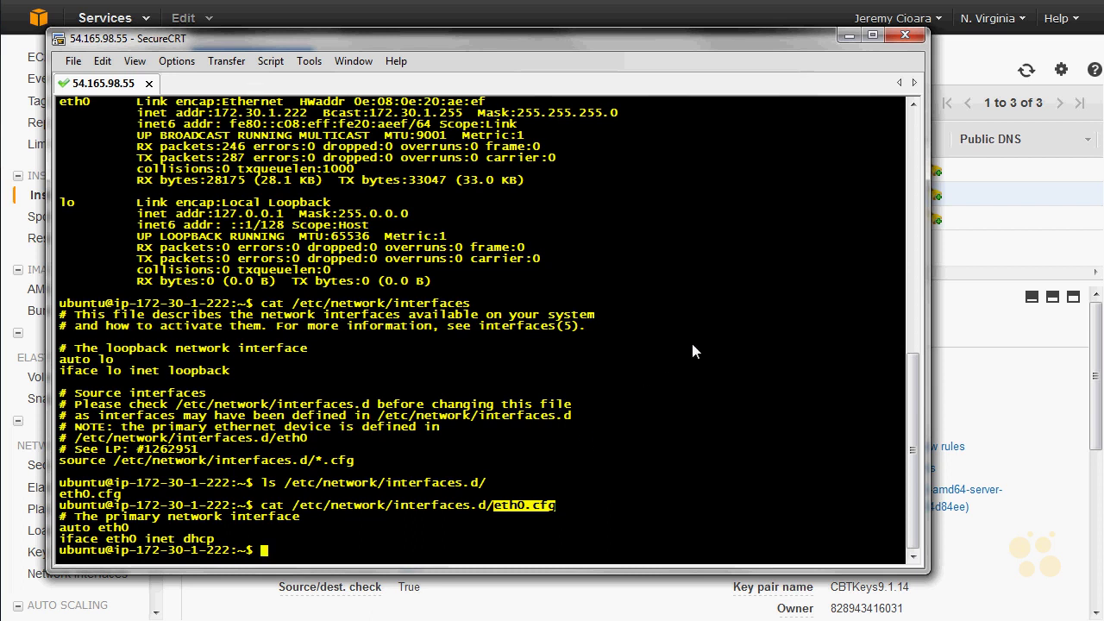
Step: Try to copy /etc/network/interfaces.d/eth0.cfg to /etc/network/interfaces.d/eth1.cfg with cp, without elevated rights
{"action": "key", "text": "Up"}
{"action": "key", "text": "Home"}
{"action": "key", "text": "Right"}
{"action": "key", "text": "Right"}
{"action": "key", "text": "Right"}
{"action": "key", "text": "BackSpace"}
{"action": "key", "text": "BackSpace"}
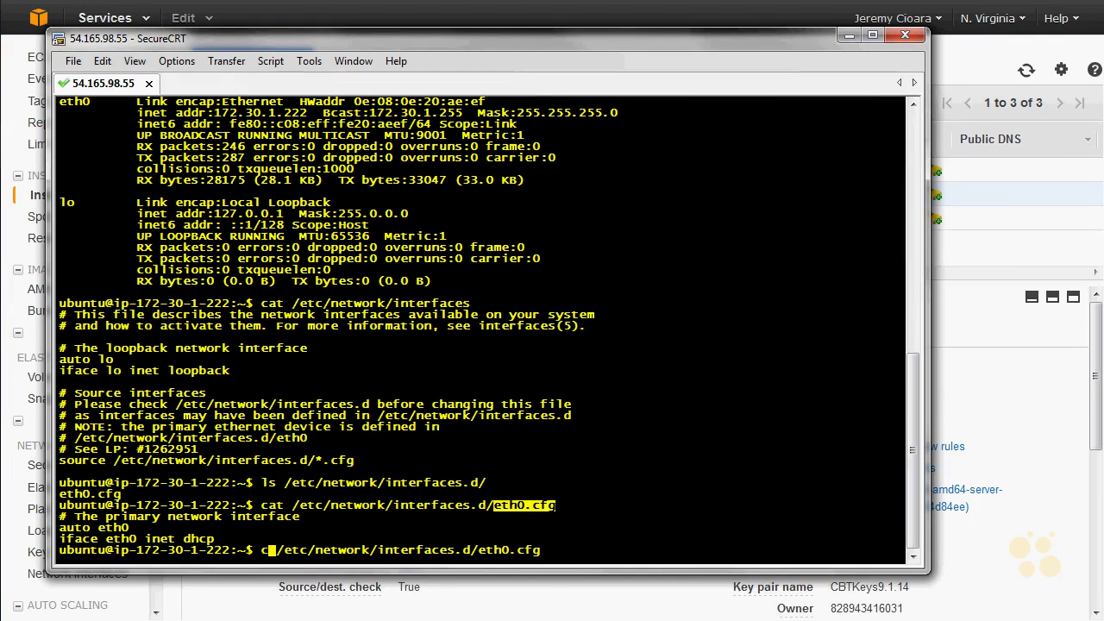
{"action": "type", "text": "p"}
{"action": "key", "text": "End"}
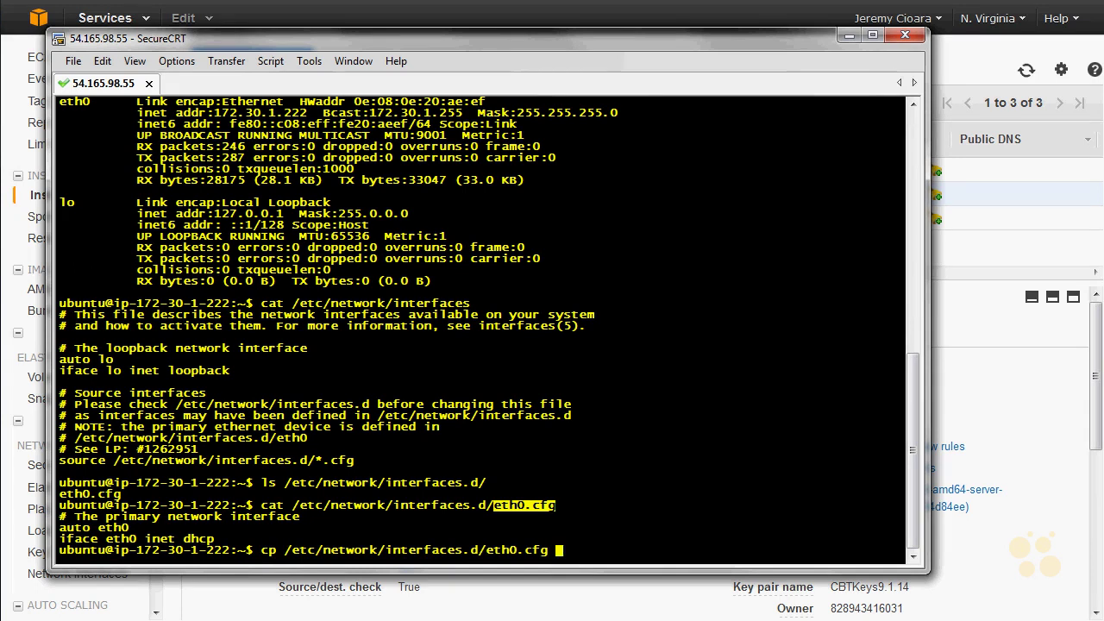
{"action": "type", "text": "/etc/network/interfaces.d/e"}
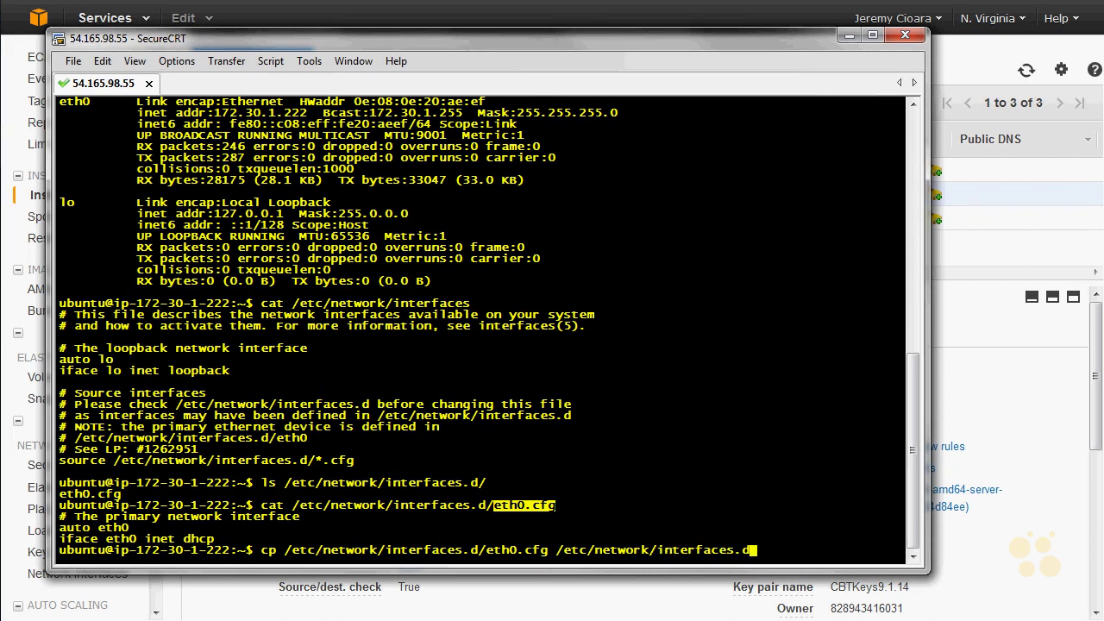
{"action": "type", "text": "th1.cfg"}
{"action": "key", "text": "Return"}
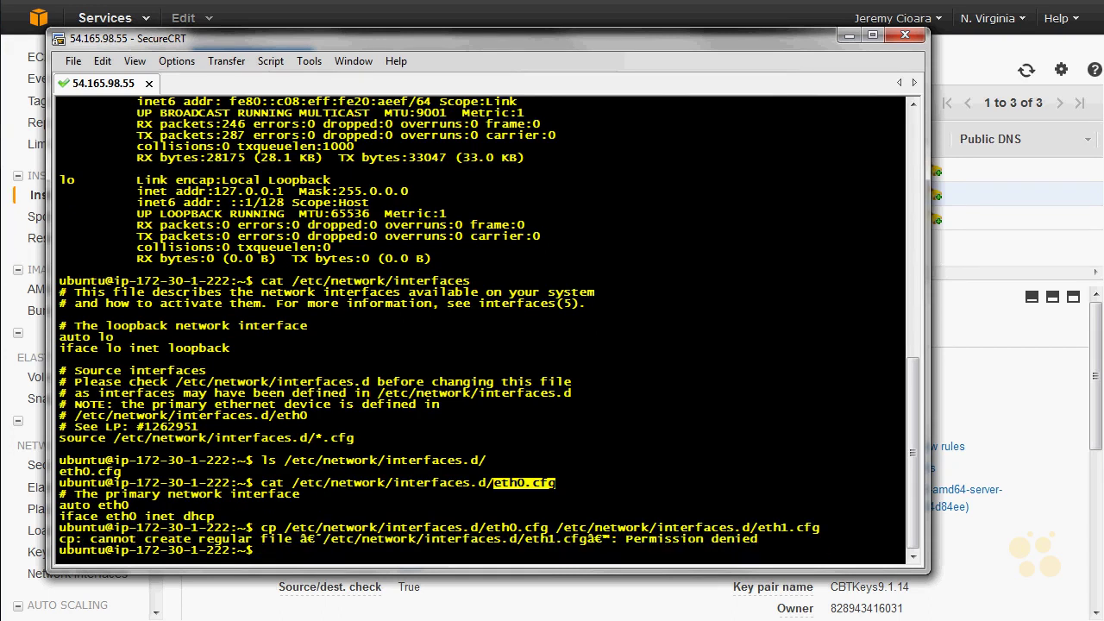
Step: Rerun the copy of eth0.cfg to /etc/network/interfaces.d/eth1.cfg with sudo
{"action": "key", "text": "Up"}
{"action": "key", "text": "Home"}
{"action": "type", "text": "sudo"}
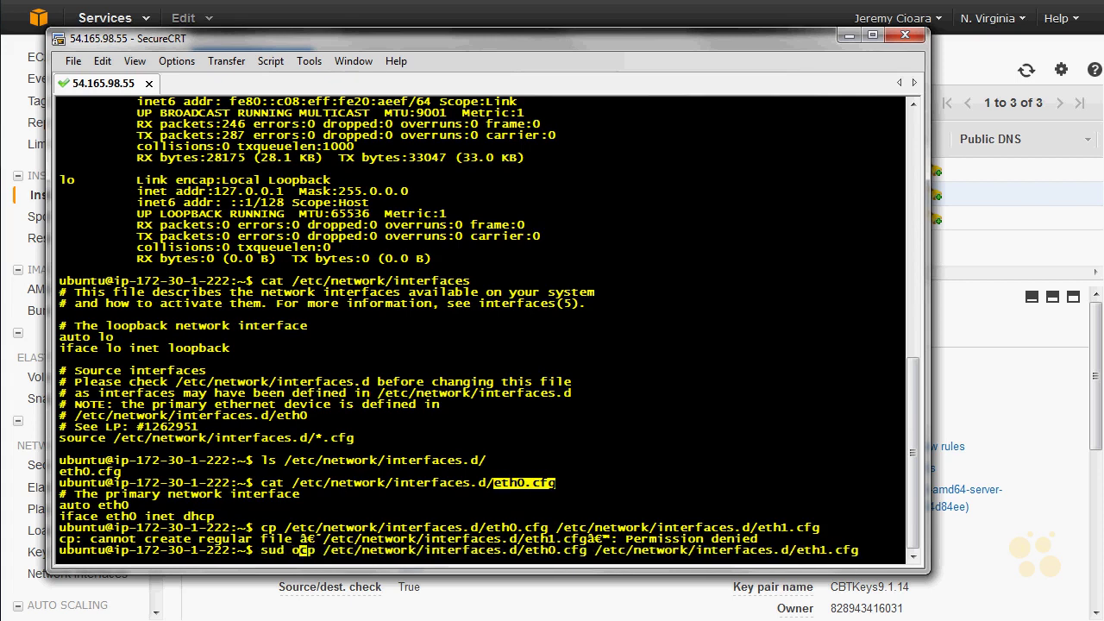
{"action": "key", "text": "Return"}
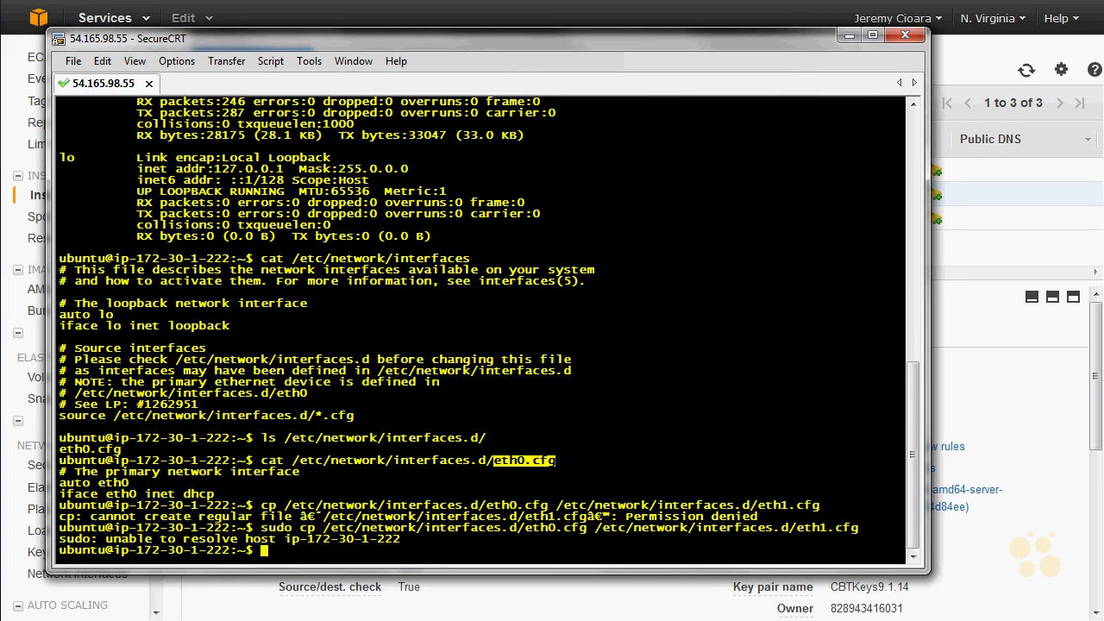
Step: Examine the message from the sudo command and list /etc/network/interfaces.d/ again to check the copied file
{"action": "left_click_drag", "start_coordinate": [423, 540], "coordinate": [62, 542]}
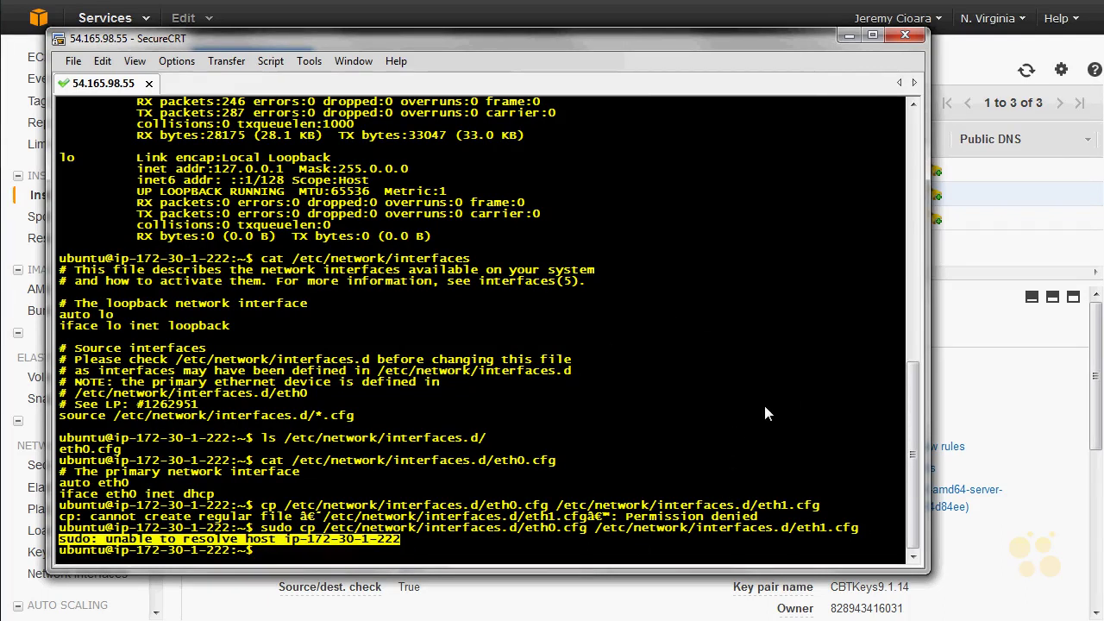
{"action": "key", "text": "Up"}
{"action": "key", "text": "Up"}
{"action": "key", "text": "Up"}
{"action": "key", "text": "Up"}
{"action": "key", "text": "Return"}
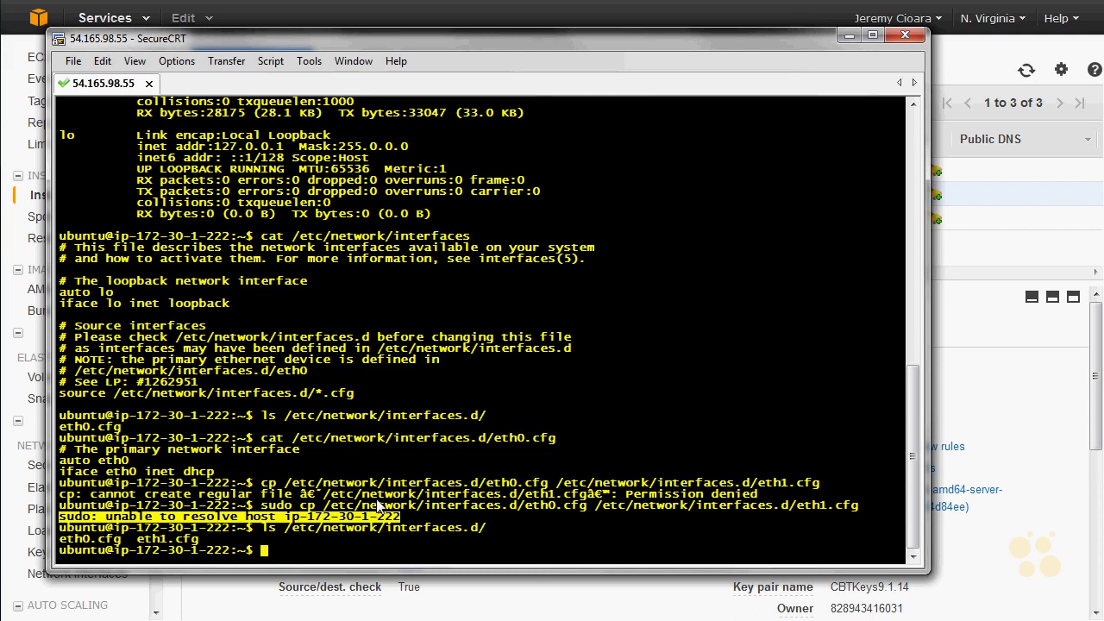
Step: Open /etc/network/interfaces.d/eth1.cfg in the pico editor
{"action": "key", "text": "Up"}
{"action": "key", "text": "Home"}
{"action": "key", "text": "Right"}
{"action": "key", "text": "Right"}
{"action": "key", "text": "BackSpace"}
{"action": "key", "text": "BackSpace"}
{"action": "type", "text": "pico"}
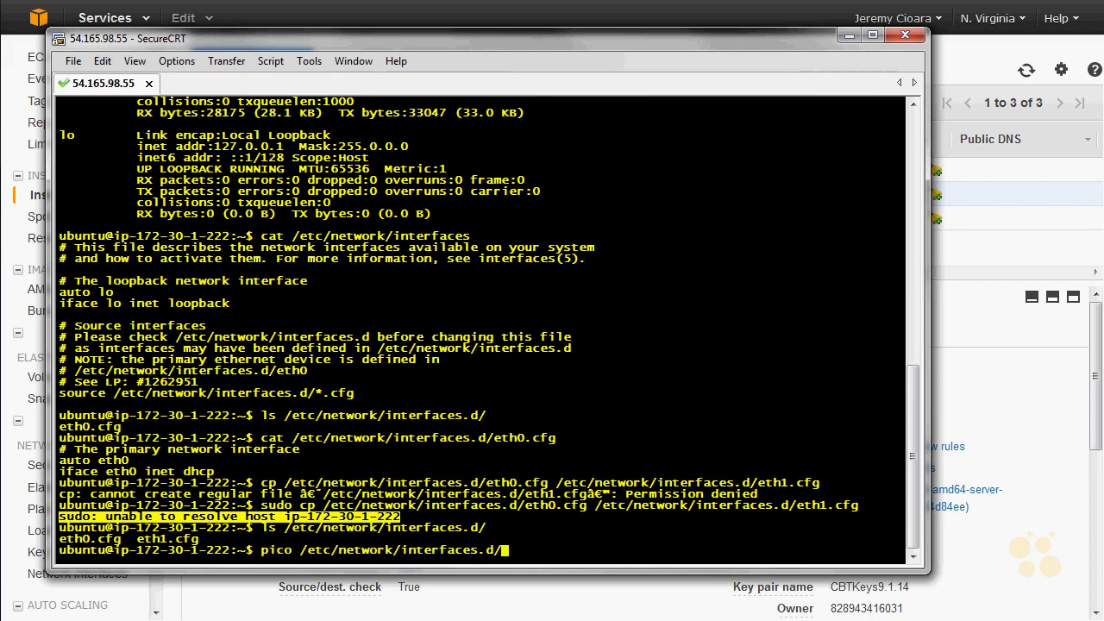
{"action": "type", "text": "eth1.cfg"}
{"action": "key", "text": "Return"}
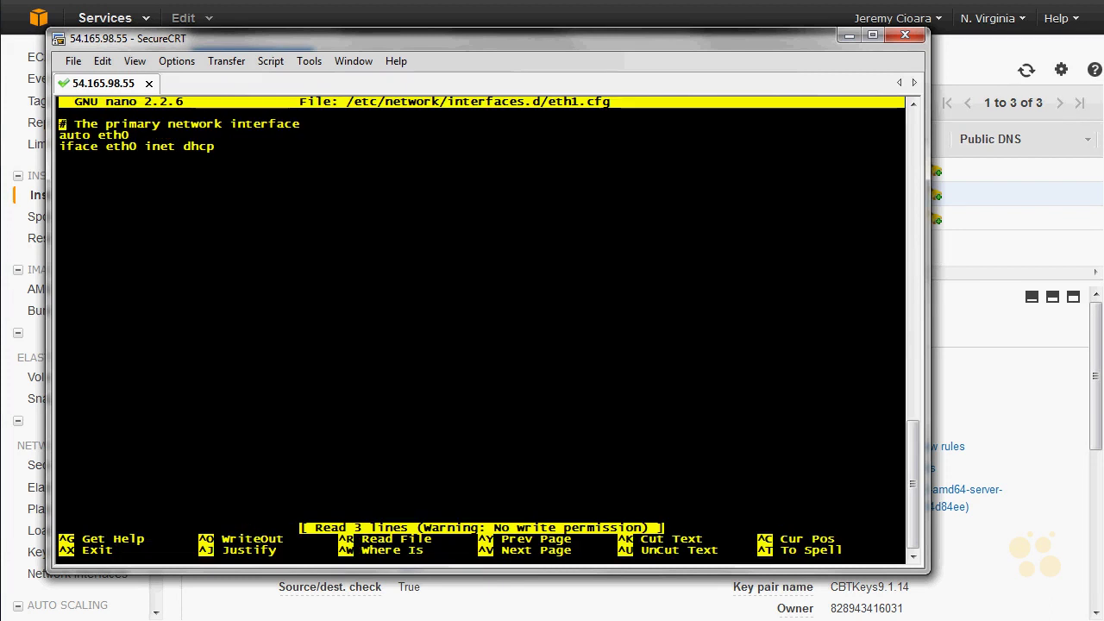
Step: Change the comment line in eth1.cfg to "# The secondary interface"
{"action": "key", "text": "Right"}
{"action": "key", "text": "Right"}
{"action": "key", "text": "Right"}
{"action": "key", "text": "Right"}
{"action": "key", "text": "Right"}
{"action": "key", "text": "Right"}
{"action": "key", "text": "Right"}
{"action": "key", "text": "Right"}
{"action": "key", "text": "Right"}
{"action": "key", "text": "Right"}
{"action": "key", "text": "Right"}
{"action": "key", "text": "Right"}
{"action": "key", "text": "Right"}
{"action": "key", "text": "Right"}
{"action": "key", "text": "Right"}
{"action": "key", "text": "Left"}
{"action": "key", "text": "Left"}
{"action": "key", "text": "BackSpace"}
{"action": "key", "text": "BackSpace"}
{"action": "key", "text": "BackSpace"}
{"action": "key", "text": "BackSpace"}
{"action": "key", "text": "BackSpace"}
{"action": "key", "text": "BackSpace"}
{"action": "key", "text": "BackSpace"}
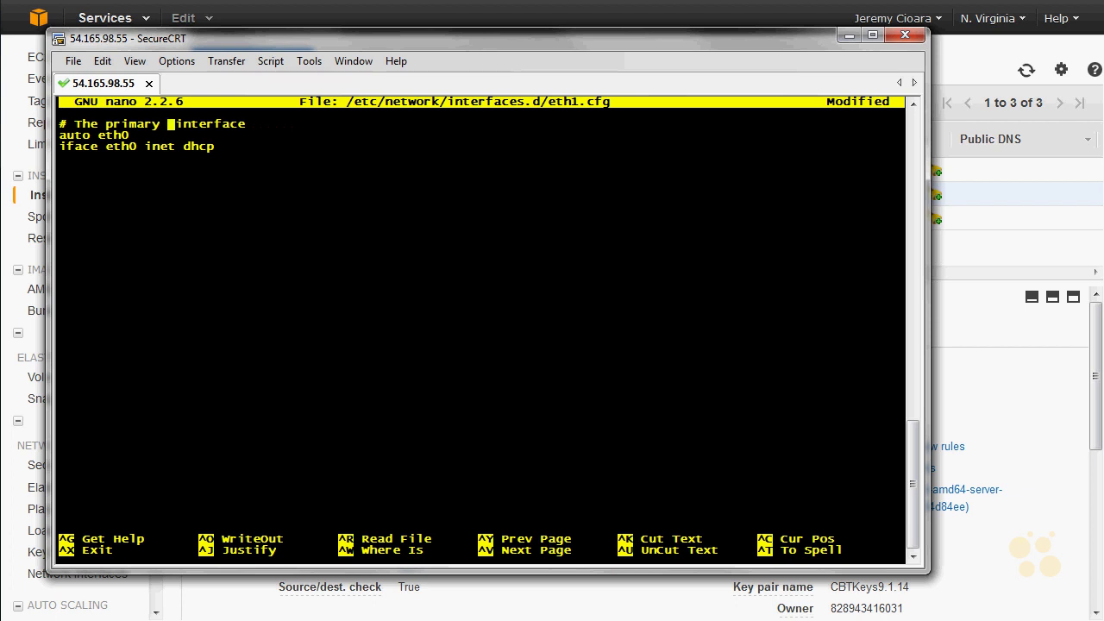
{"action": "type", "text": "si"}
{"action": "key", "text": "BackSpace"}
{"action": "key", "text": "BackSpace"}
{"action": "key", "text": "BackSpace"}
{"action": "key", "text": "BackSpace"}
{"action": "key", "text": "BackSpace"}
{"action": "key", "text": "BackSpace"}
{"action": "key", "text": "BackSpace"}
{"action": "key", "text": "BackSpace"}
{"action": "key", "text": "BackSpace"}
{"action": "key", "text": "BackSpace"}
{"action": "type", "text": "secondary"}
Step: Replace eth0 with eth1 in both the auto line and the iface line of the file
{"action": "key", "text": "Down"}
{"action": "key", "text": "BackSpace"}
{"action": "type", "text": "1"}
{"action": "key", "text": "Down"}
{"action": "key", "text": "Right"}
{"action": "key", "text": "Left"}
{"action": "key", "text": "BackSpace"}
{"action": "type", "text": "1"}
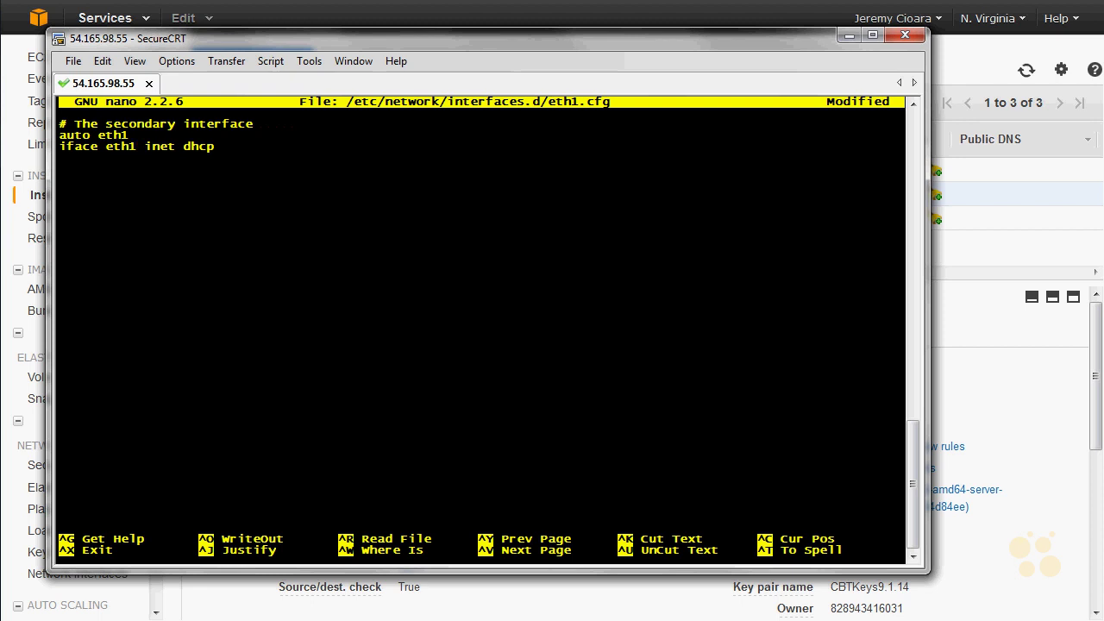
Step: Try to save eth1.cfg under its existing name, and exit the editor discarding the changes
{"action": "key", "text": "ctrl+x"}
{"action": "key", "text": "y"}
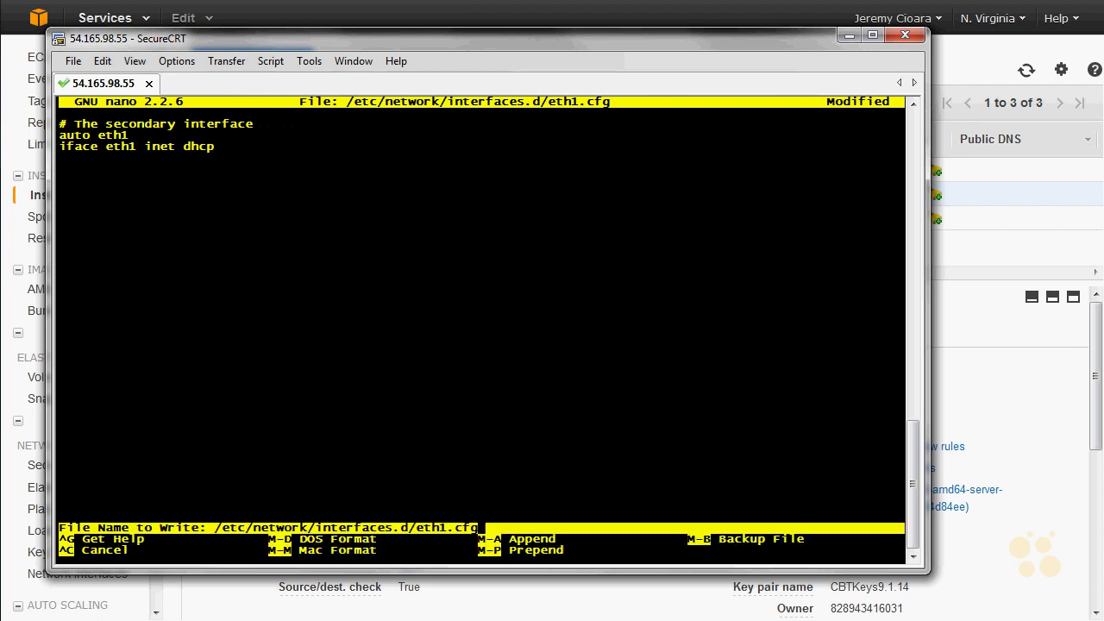
{"action": "key", "text": "BackSpace"}
{"action": "key", "text": "Return"}
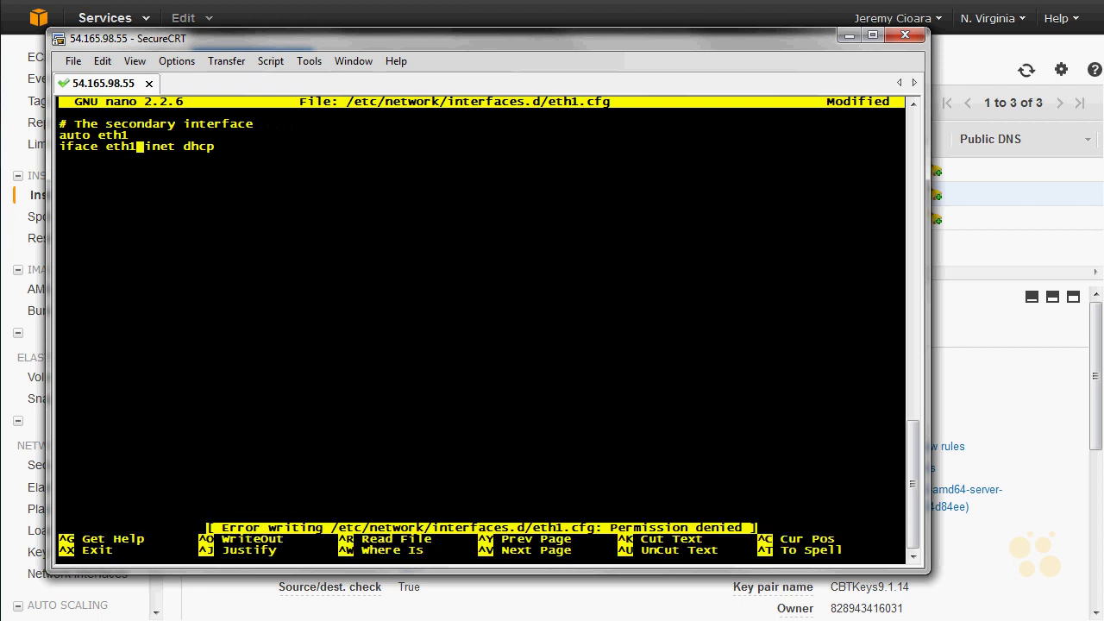
{"action": "key", "text": "ctrl+x"}
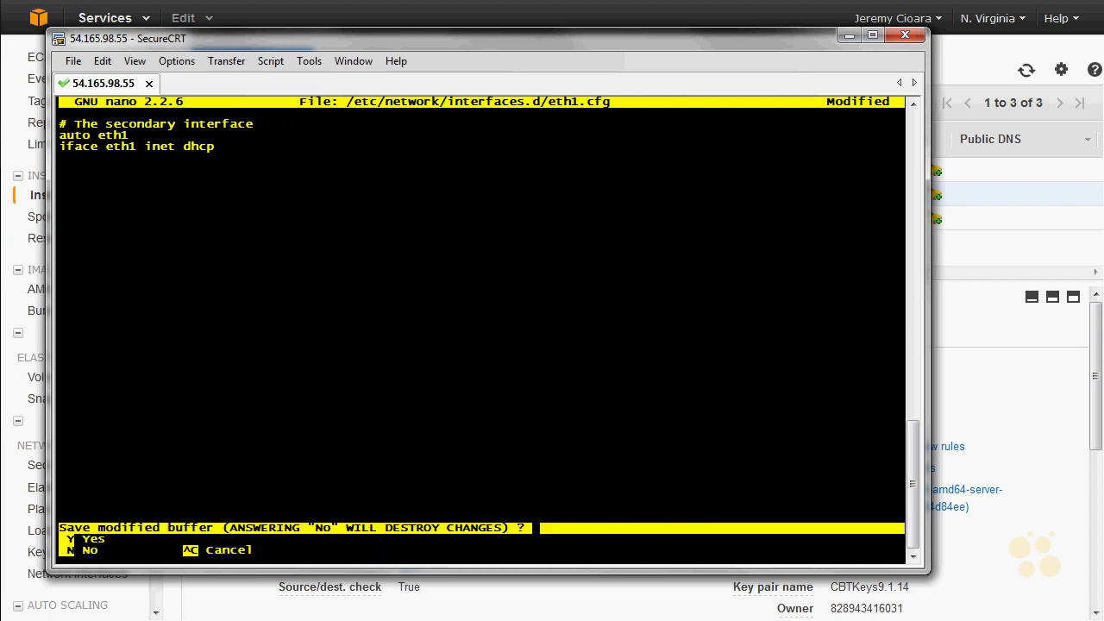
{"action": "key", "text": "n"}
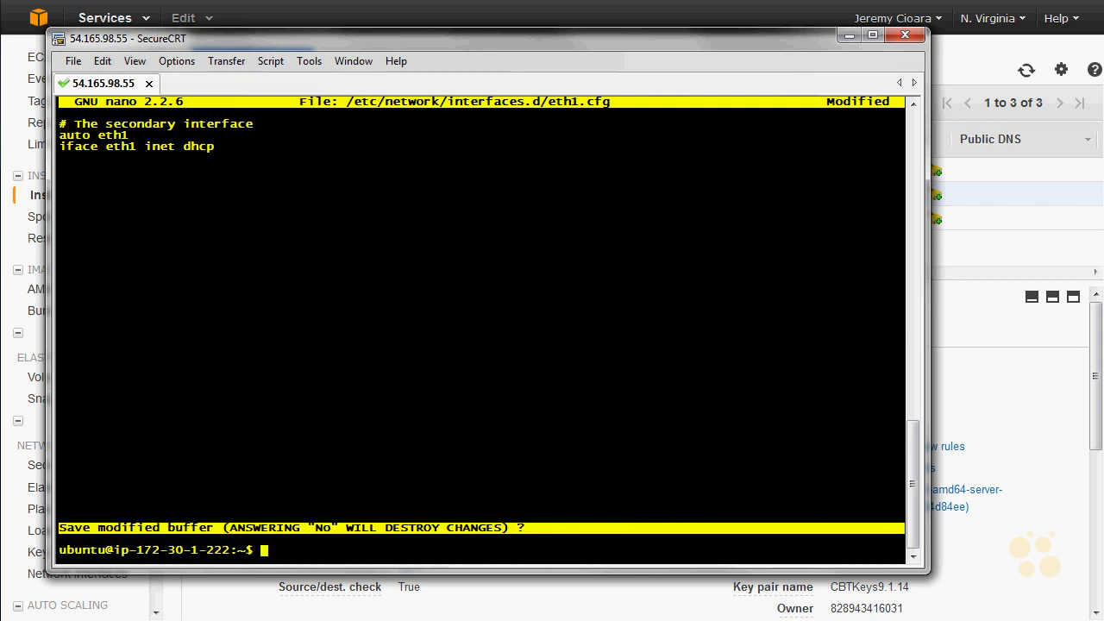
Step: Reopen /etc/network/interfaces.d/eth1.cfg in pico with sudo
{"action": "key", "text": "Up"}
{"action": "type", "text": "sudo"}
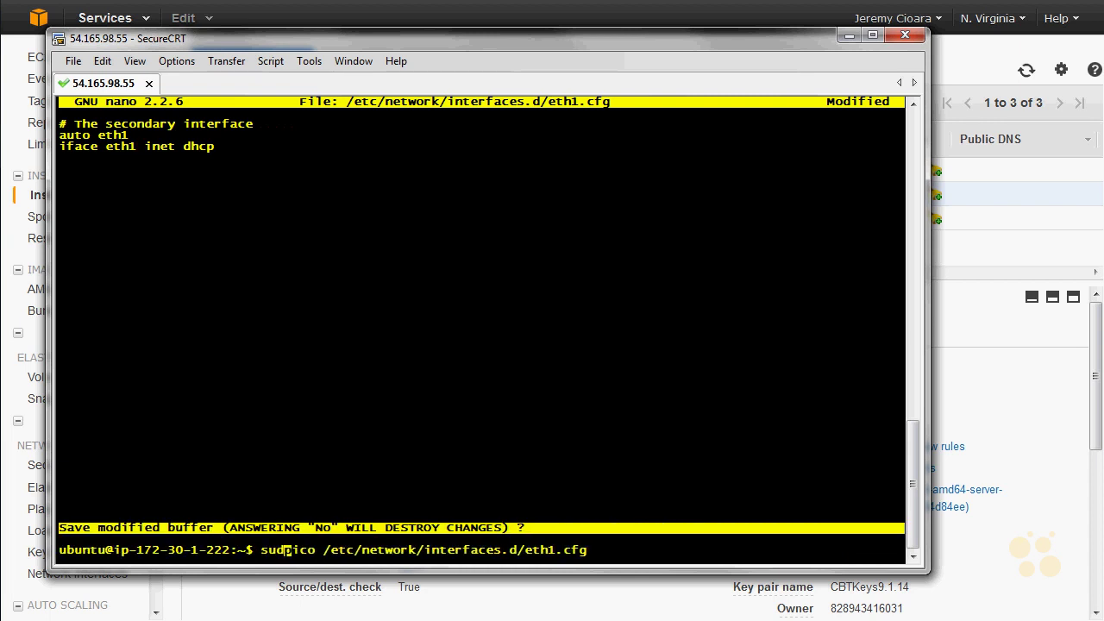
{"action": "key", "text": "Return"}
Step: Change the comment to "# The secondary network interface", set both interface names to eth1, and save eth1.cfg on exit
{"action": "key", "text": "Right"}
{"action": "key", "text": "Right"}
{"action": "key", "text": "Right"}
{"action": "key", "text": "Right"}
{"action": "key", "text": "Right"}
{"action": "key", "text": "Right"}
{"action": "key", "text": "Right"}
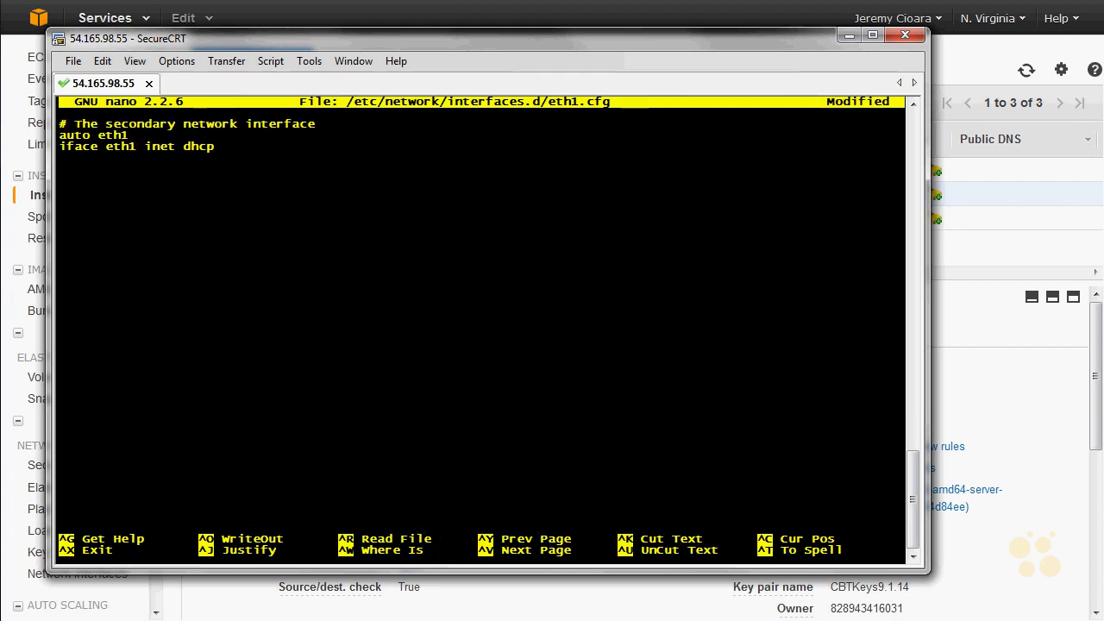
{"action": "key", "text": "ctrl+x"}
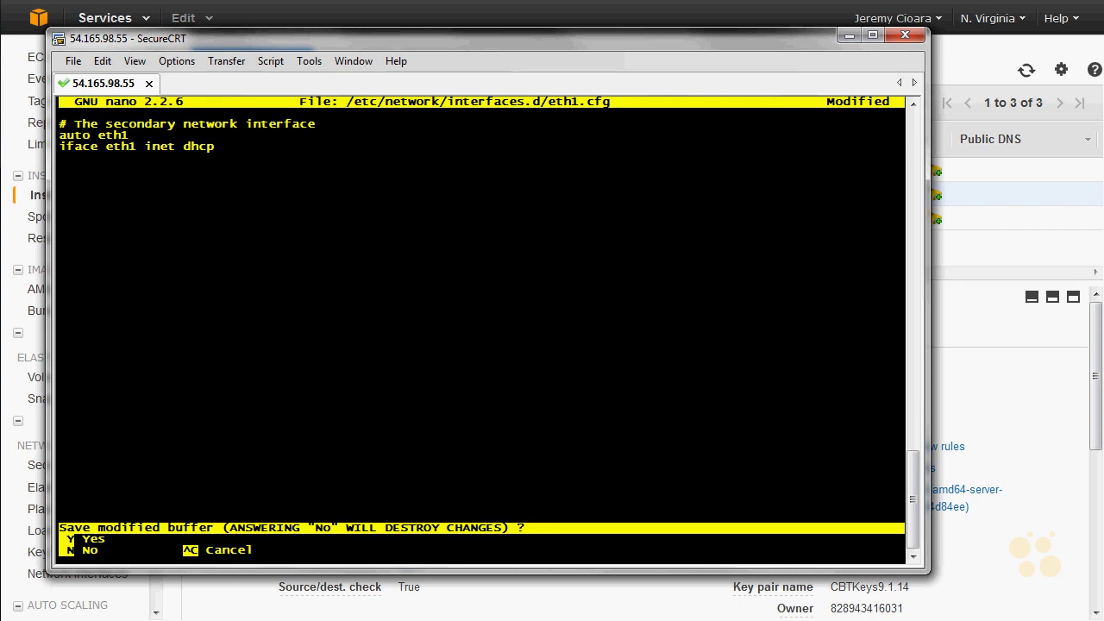
{"action": "key", "text": "y"}
{"action": "key", "text": "Return"}
Step: List the contents of /etc/network/interfaces.d/ again with ls
{"action": "key", "text": "Up"}
{"action": "key", "text": "Up"}
{"action": "key", "text": "Up"}
{"action": "key", "text": "Up"}
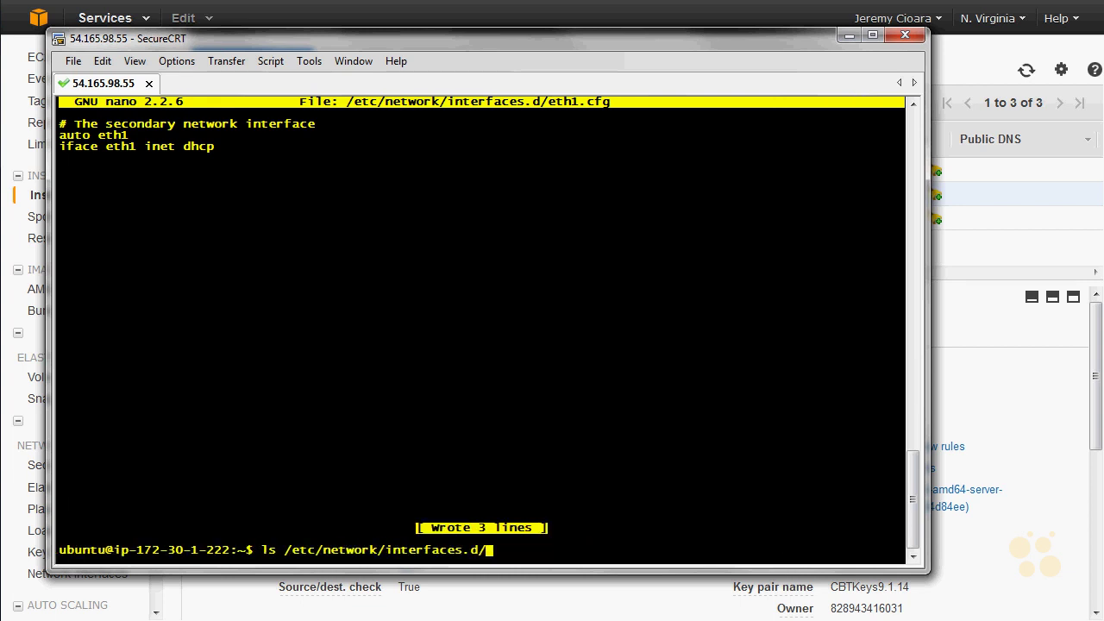
{"action": "key", "text": "Return"}
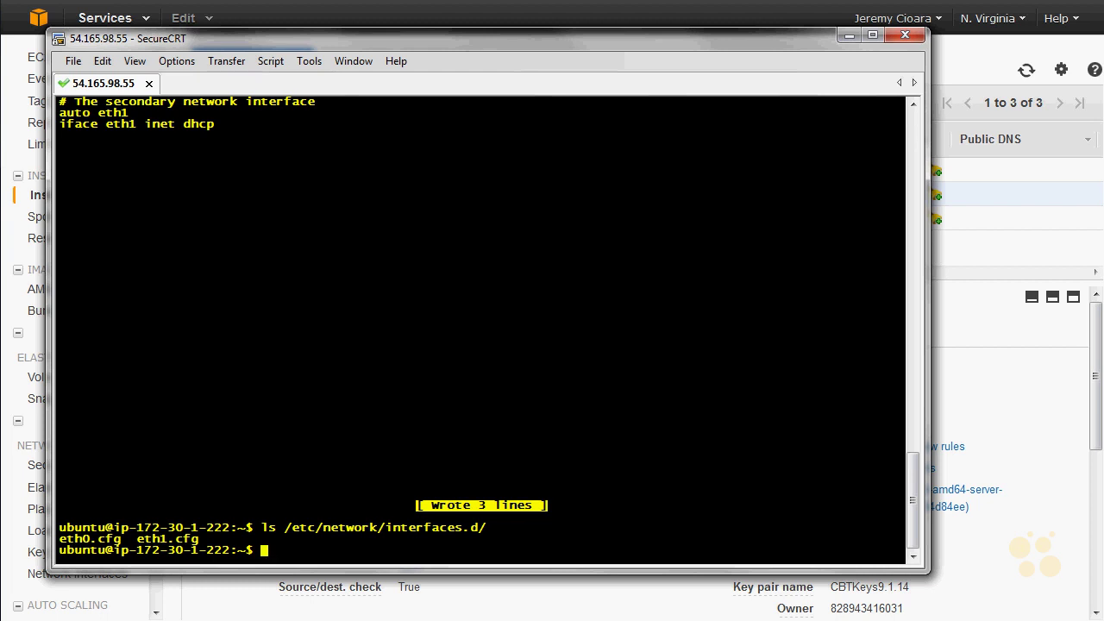
Step: Bring up the eth1 interface with sudo ifup eth1
{"action": "type", "text": "sudo ifup eth1"}
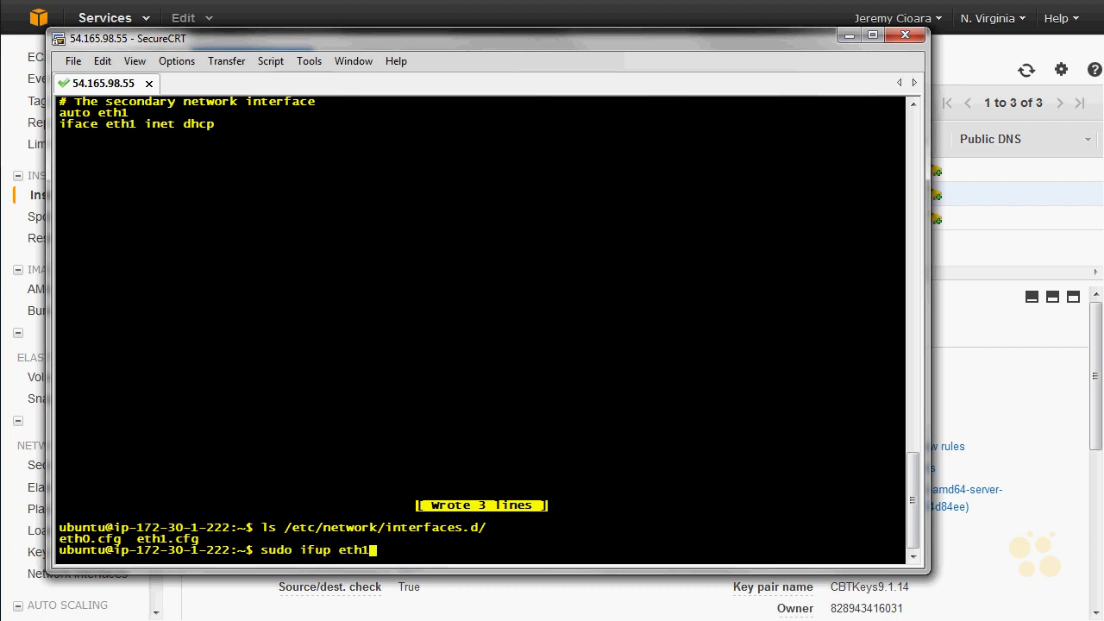
{"action": "key", "text": "Return"}
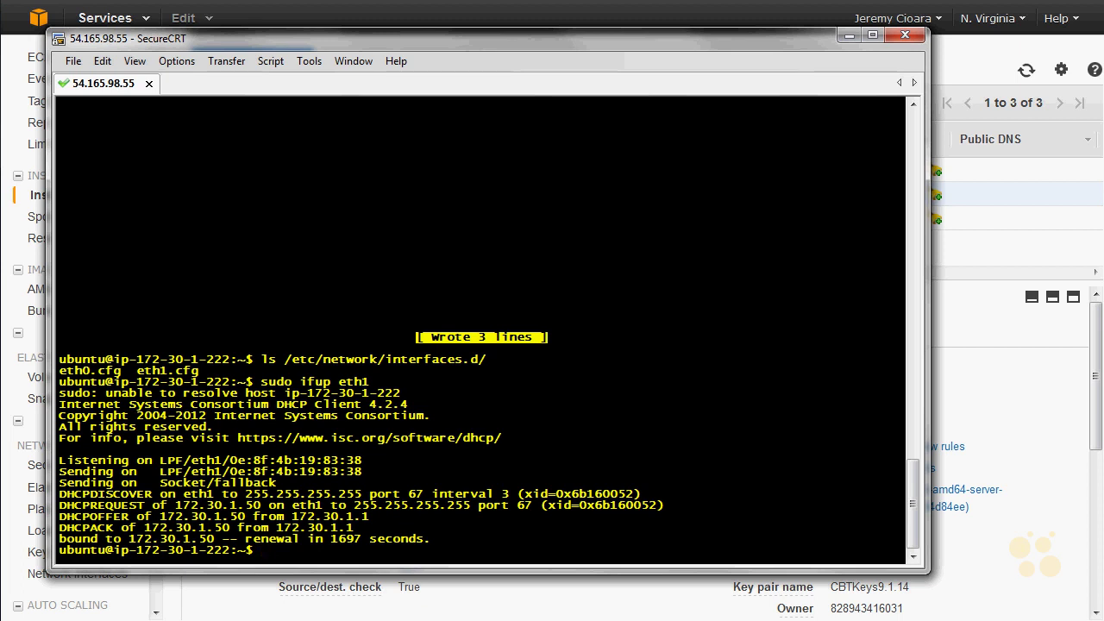
Step: Run ifconfig and examine the inet addresses of eth0 and eth1
{"action": "key", "text": "Up"}
{"action": "key", "text": "Down"}
{"action": "type", "text": "ifconfig"}
{"action": "key", "text": "Return"}
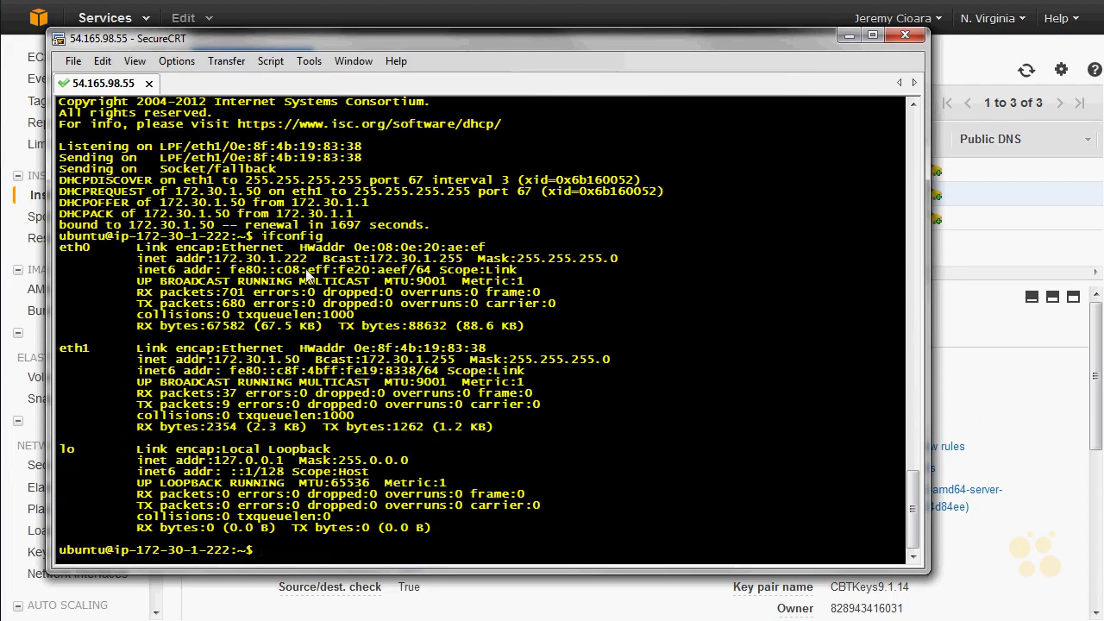
{"action": "left_click_drag", "start_coordinate": [309, 259], "coordinate": [209, 262]}
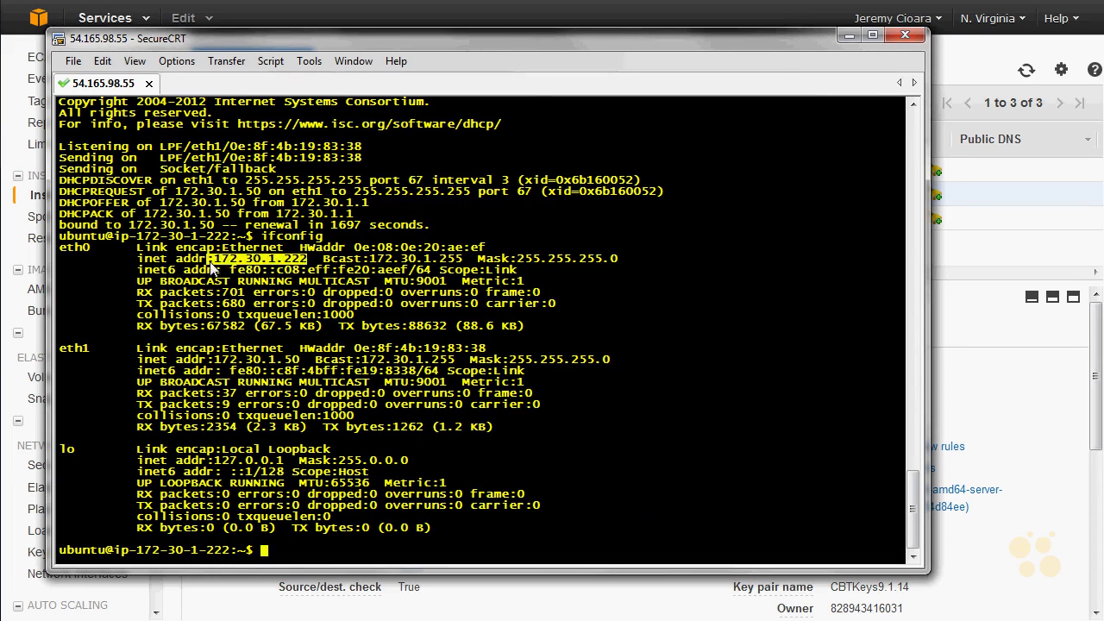
{"action": "left_click_drag", "start_coordinate": [302, 360], "coordinate": [215, 361]}
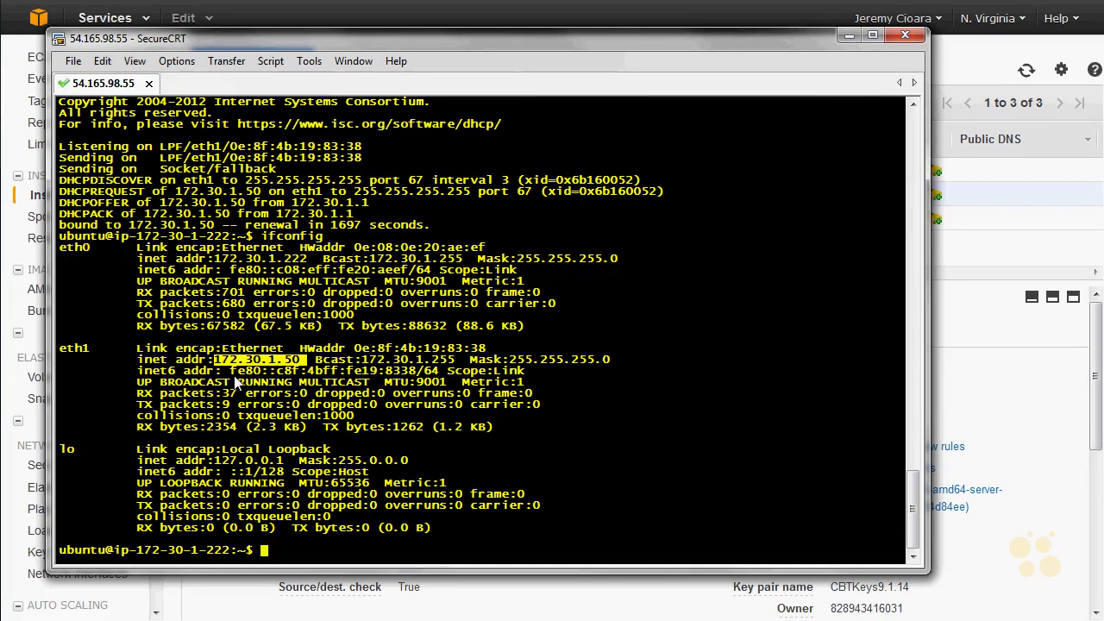
Step: Show the kernel routing table with route -v and examine the default route's gateway and interface
{"action": "type", "text": "route -v"}
{"action": "key", "text": "Return"}
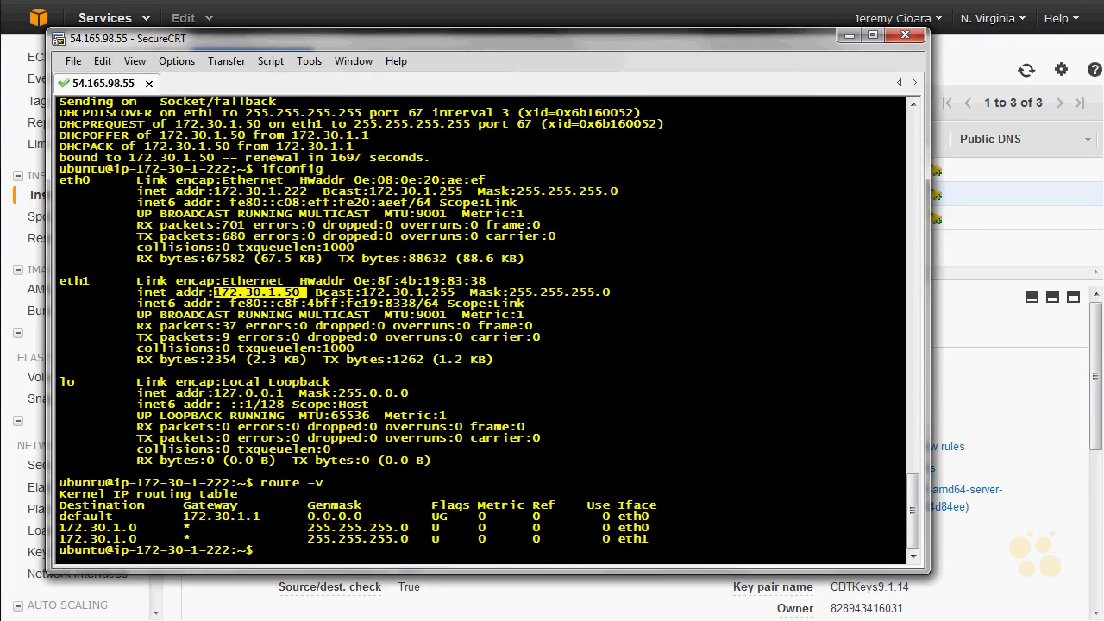
{"action": "double_click", "coordinate": [78, 507]}
{"action": "double_click", "coordinate": [82, 516]}
{"action": "left_click_drag", "start_coordinate": [167, 516], "coordinate": [262, 516]}
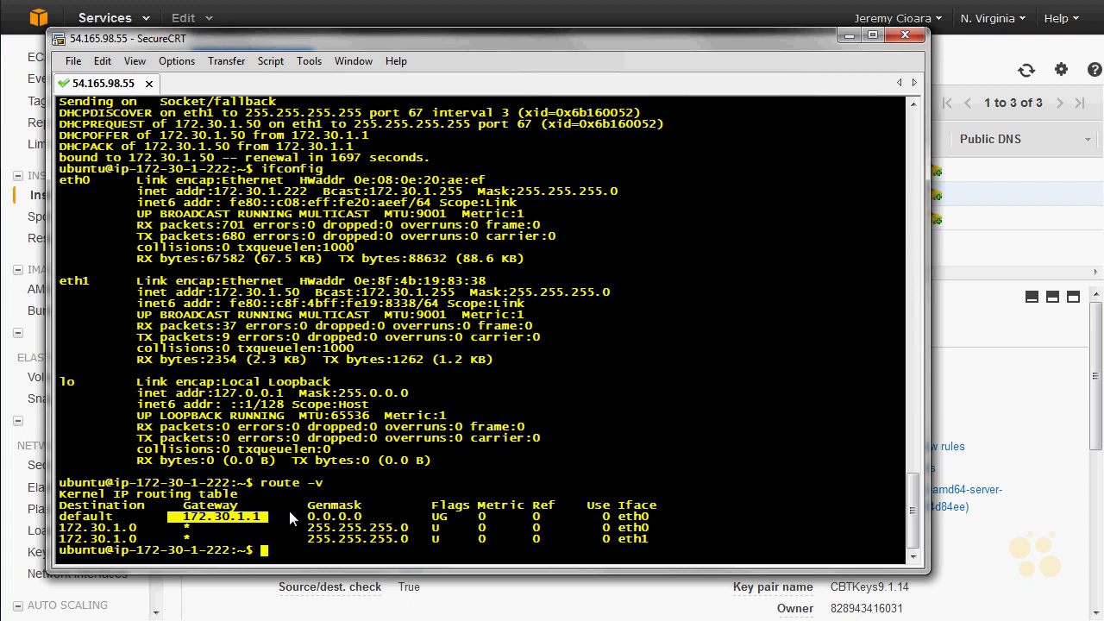
{"action": "left_click", "coordinate": [637, 516]}
{"action": "double_click", "coordinate": [637, 515]}
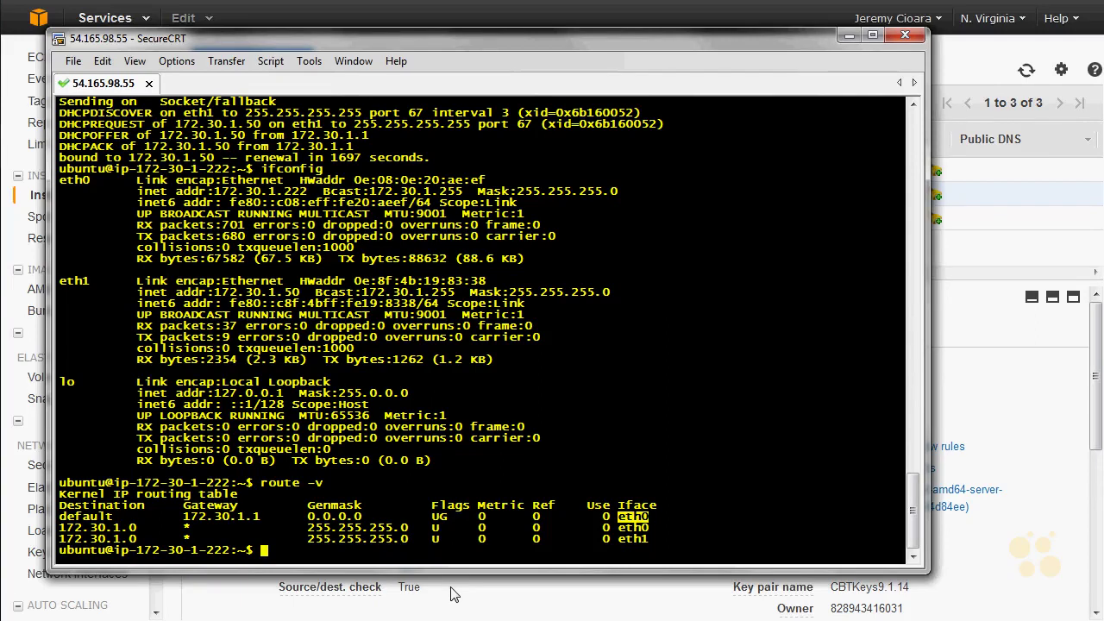
Step: Add a default route via 172.30.1.50 on device eth1 to table 2 using sudo ip route add
{"action": "type", "text": "s"}
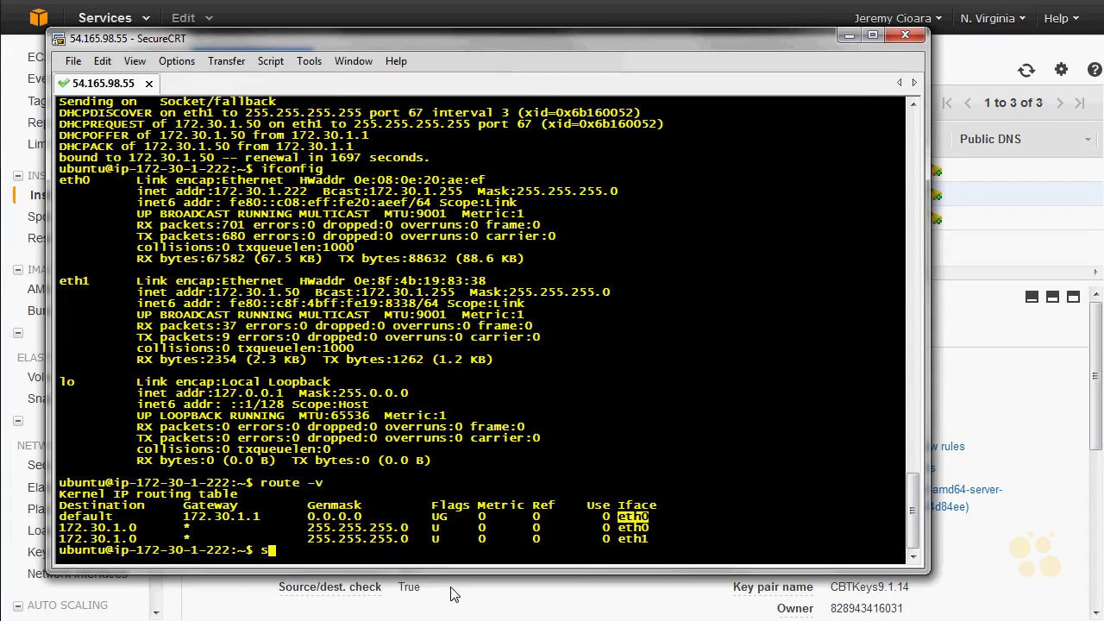
{"action": "type", "text": "udo ip route add default"}
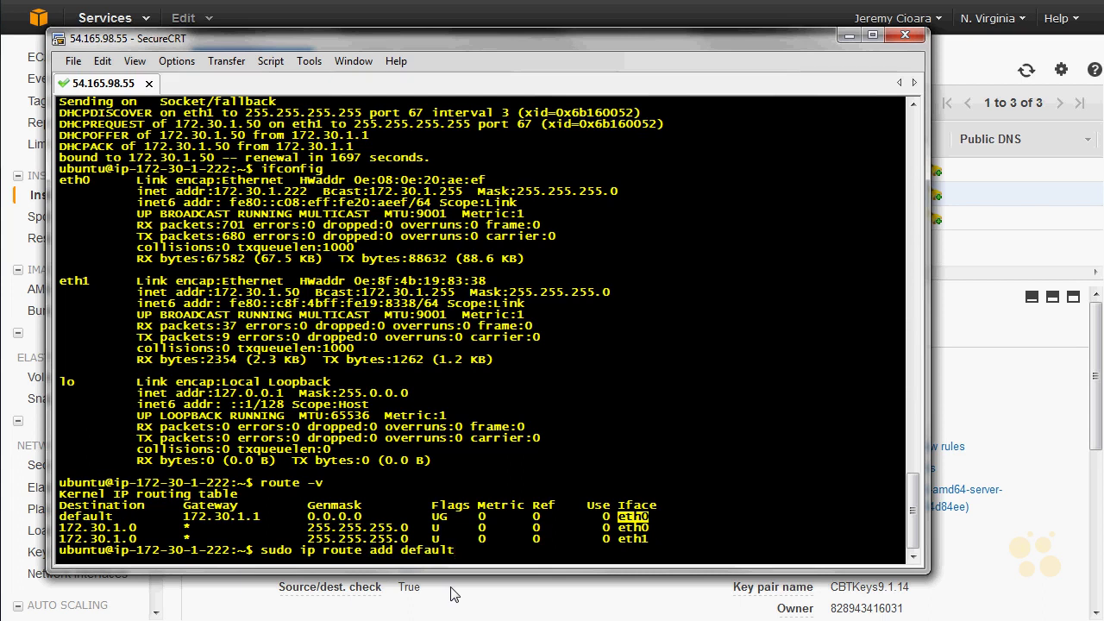
{"action": "type", "text": " via 172.30.1.50 dev et"}
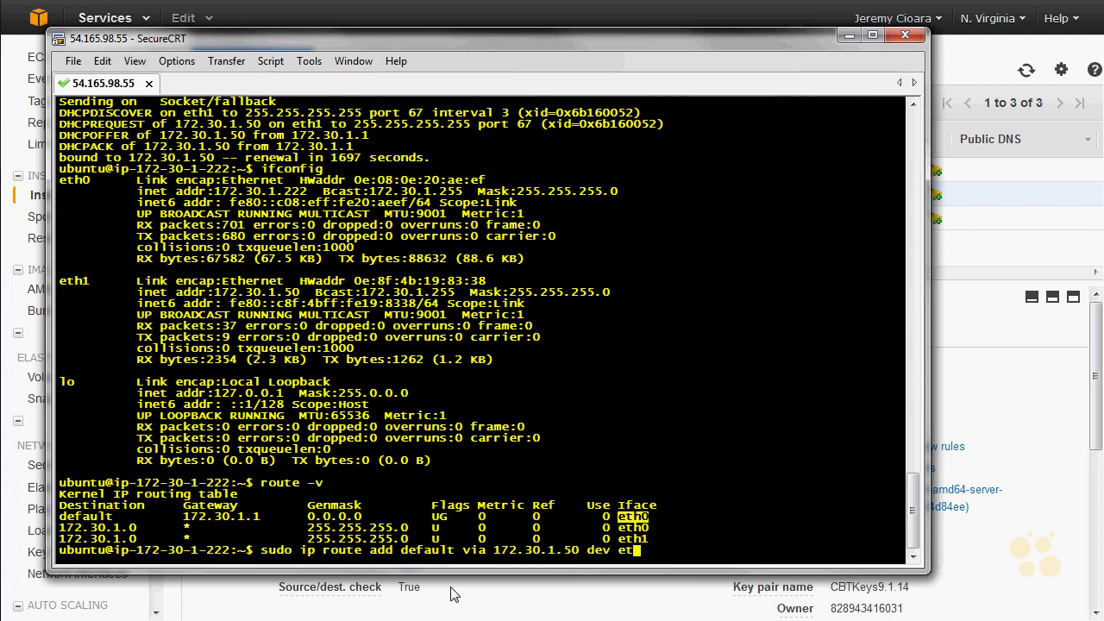
{"action": "type", "text": "h1 tab 2"}
{"action": "key", "text": "Return"}
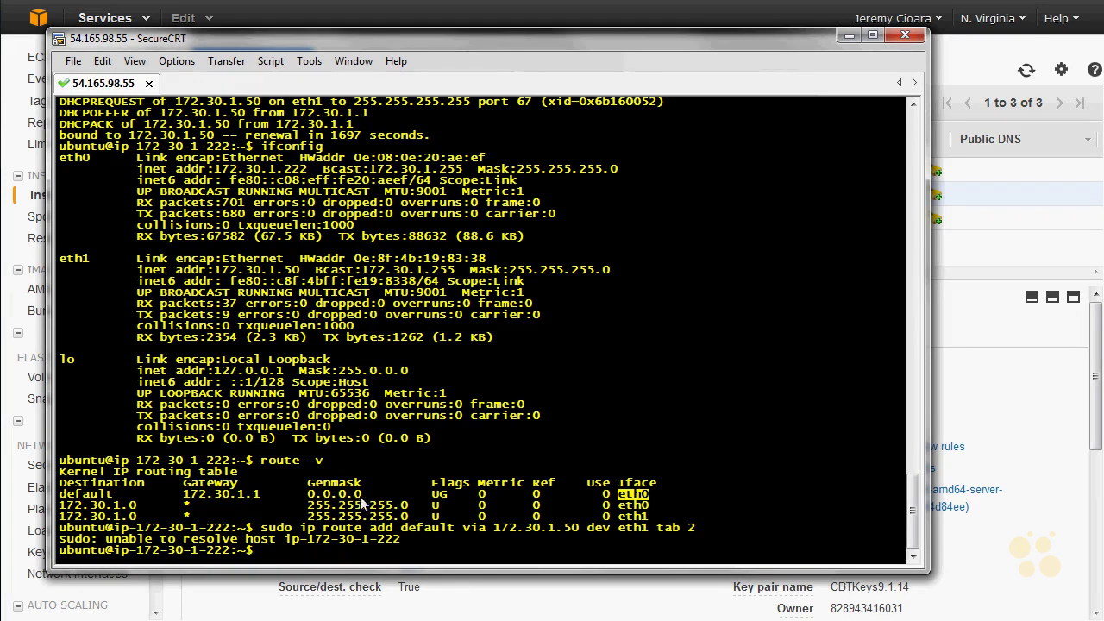
Step: Review the default destination, via address, device and table number in the ip route add command
{"action": "left_click", "coordinate": [429, 532]}
{"action": "double_click", "coordinate": [428, 532]}
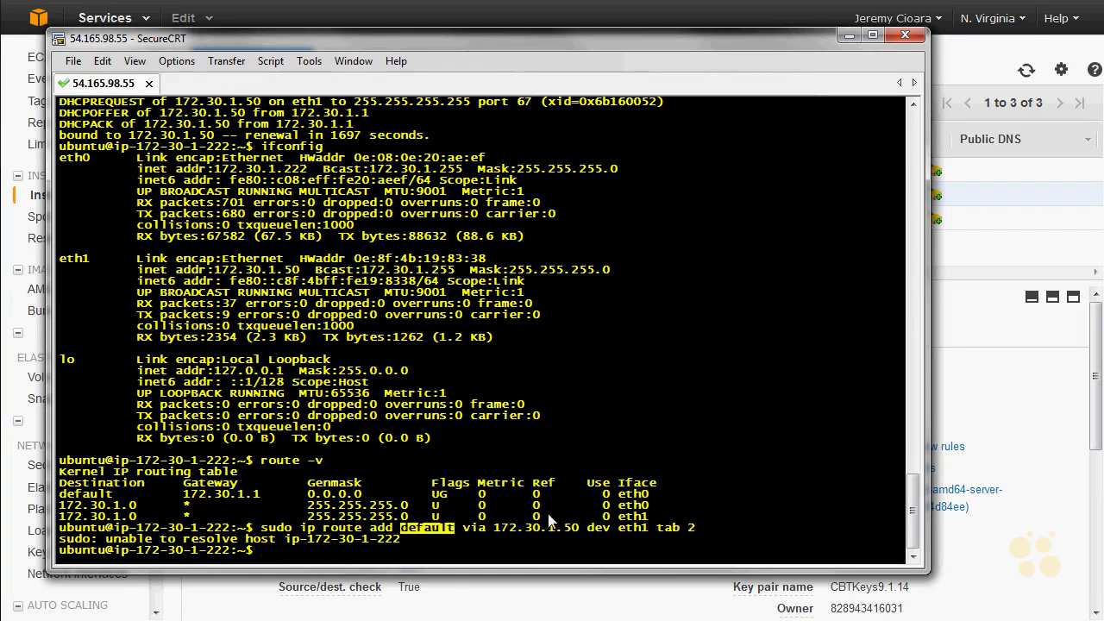
{"action": "left_click_drag", "start_coordinate": [579, 528], "coordinate": [494, 533]}
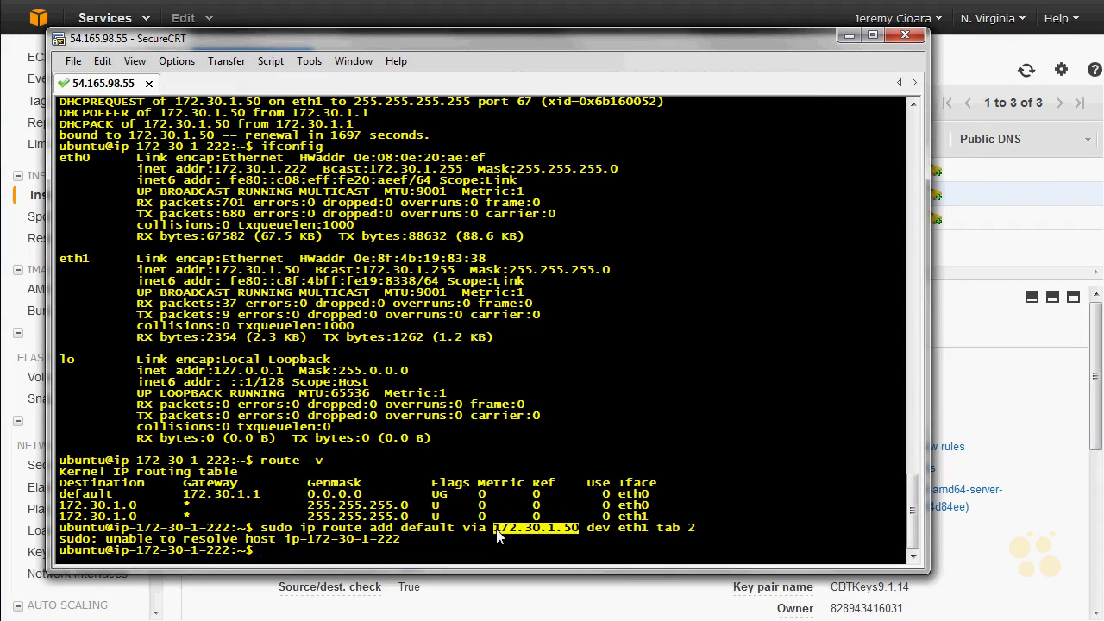
{"action": "double_click", "coordinate": [635, 532]}
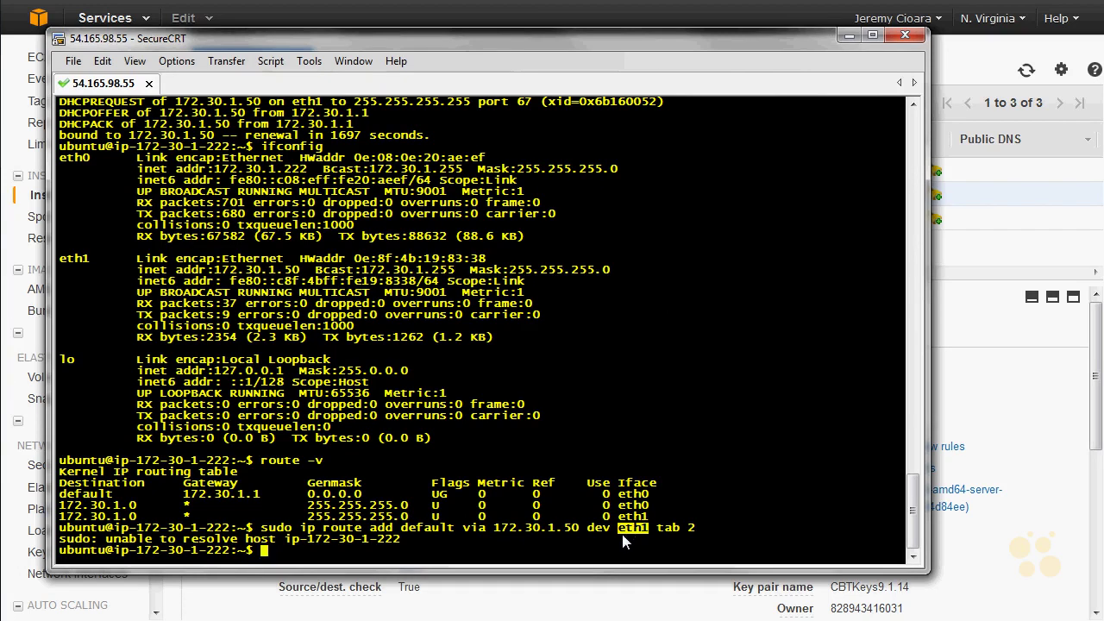
{"action": "double_click", "coordinate": [673, 532]}
{"action": "double_click", "coordinate": [688, 527]}
Step: Show routing table 2 with ip route show table 2 and compare its default route with the main table's
{"action": "type", "text": "ip route show table 2"}
{"action": "key", "text": "Return"}
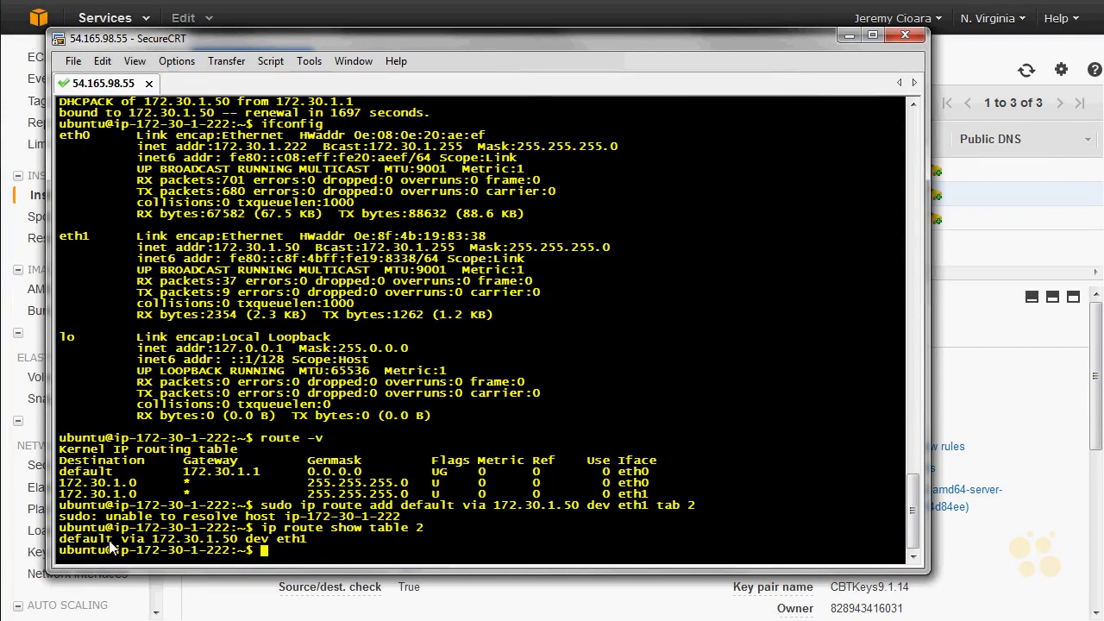
{"action": "left_click_drag", "start_coordinate": [152, 538], "coordinate": [314, 540]}
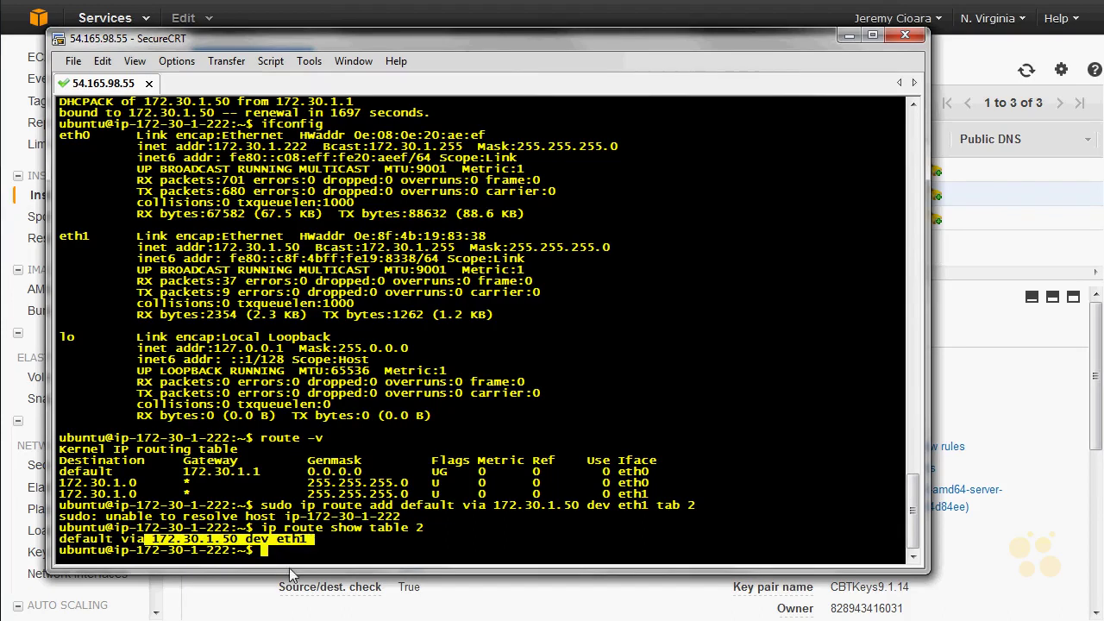
{"action": "mouse_move", "coordinate": [660, 466]}
{"action": "left_mouse_down"}
{"action": "mouse_move", "coordinate": [638, 476]}
{"action": "mouse_move", "coordinate": [667, 466]}
{"action": "left_mouse_up"}
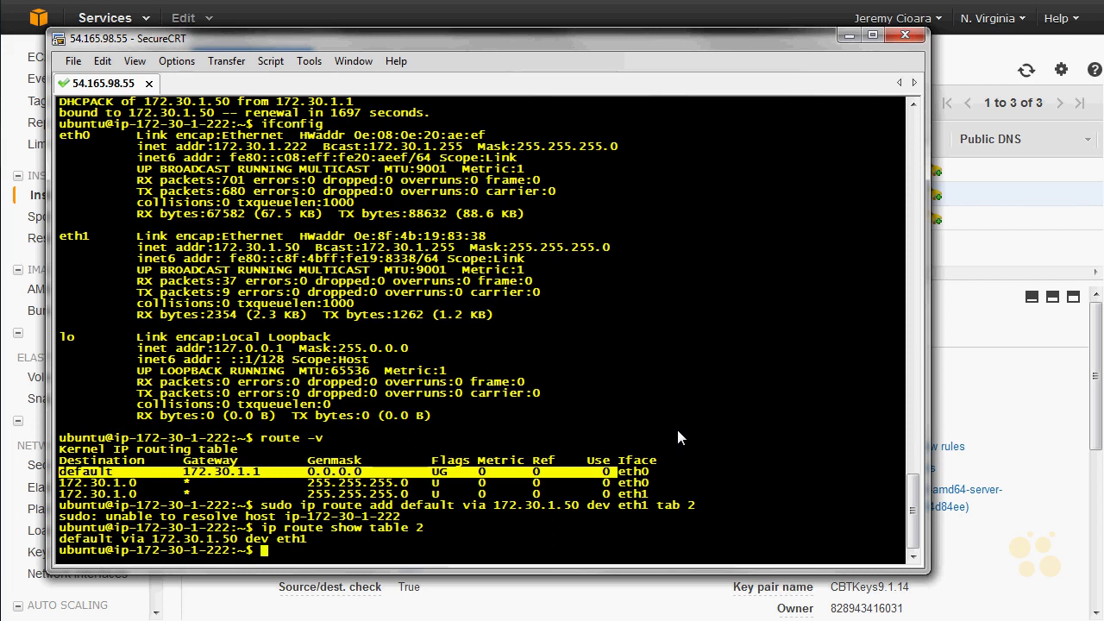
Step: Add a routing rule from 172.30.1.50/32 to table 2 with priority 200 using sudo ip rule add
{"action": "type", "text": "sudo ip rule "}
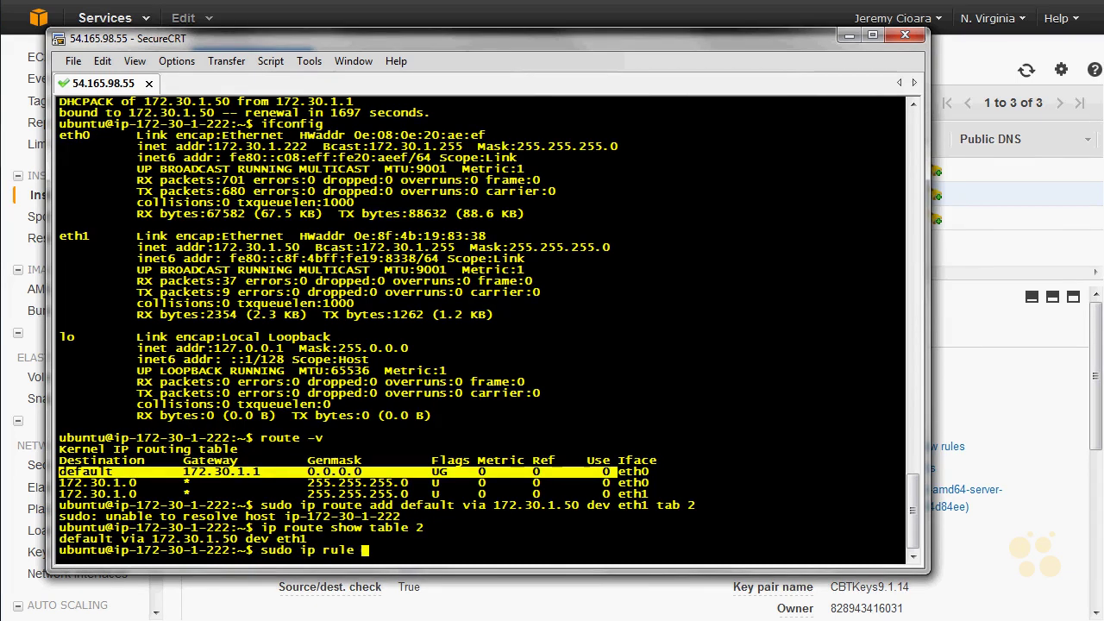
{"action": "type", "text": "add from 1"}
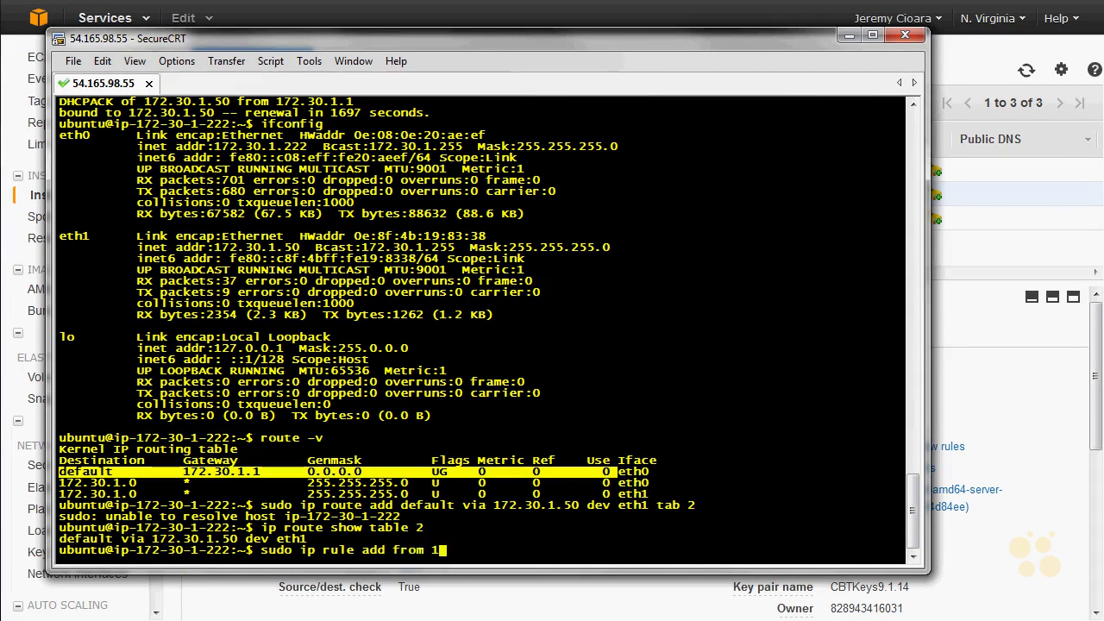
{"action": "type", "text": "72.30.1.50/32 tab 2 priority 200"}
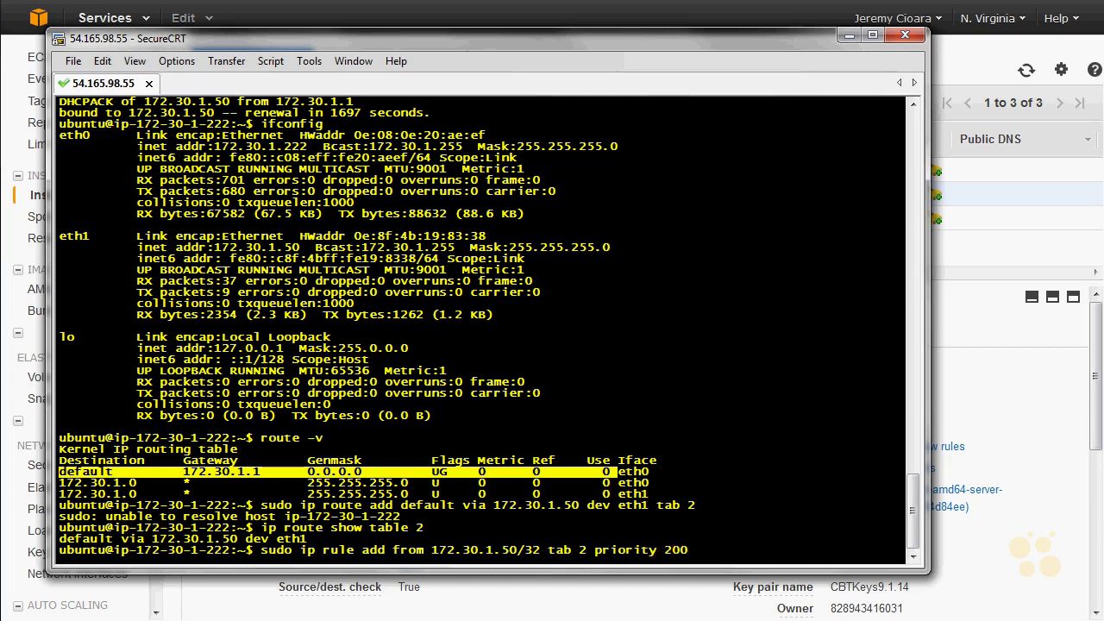
{"action": "key", "text": "Return"}
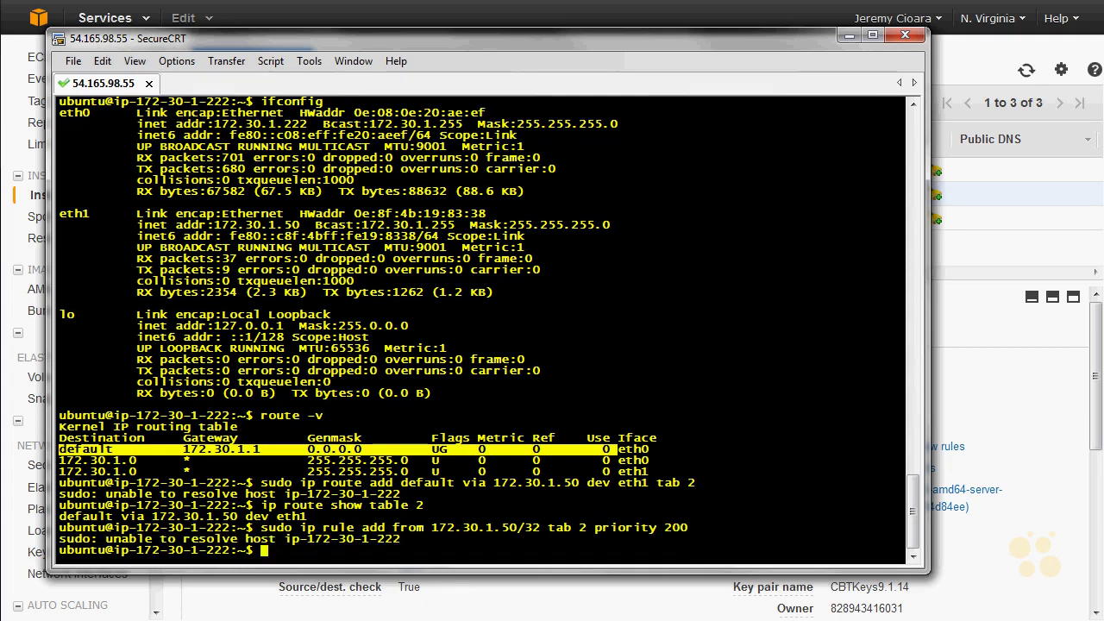
{"action": "left_click_drag", "start_coordinate": [541, 529], "coordinate": [436, 538]}
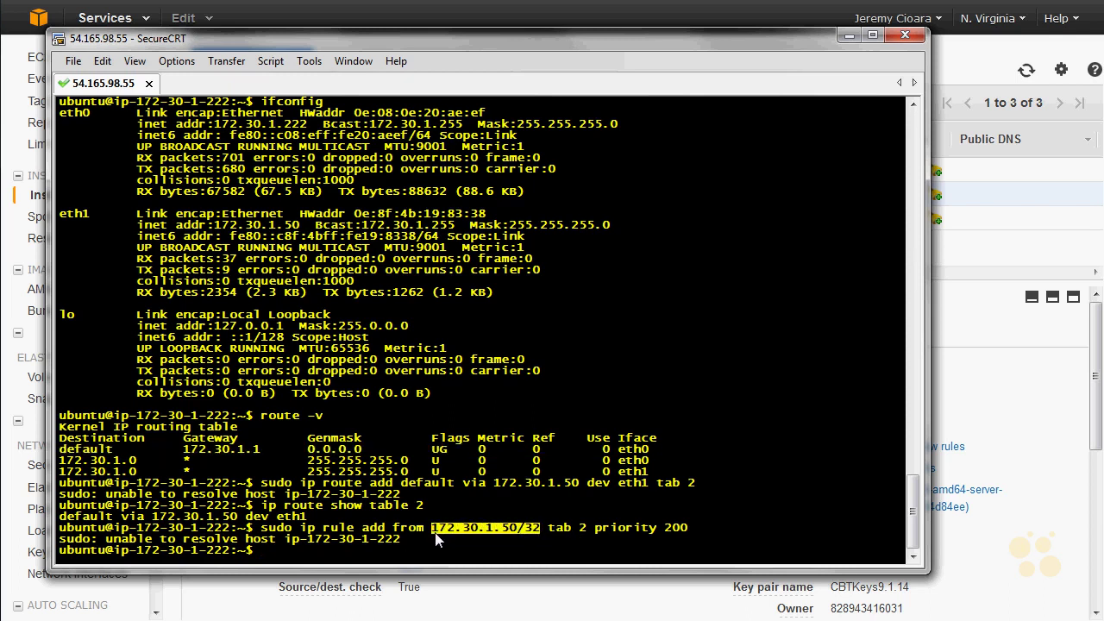